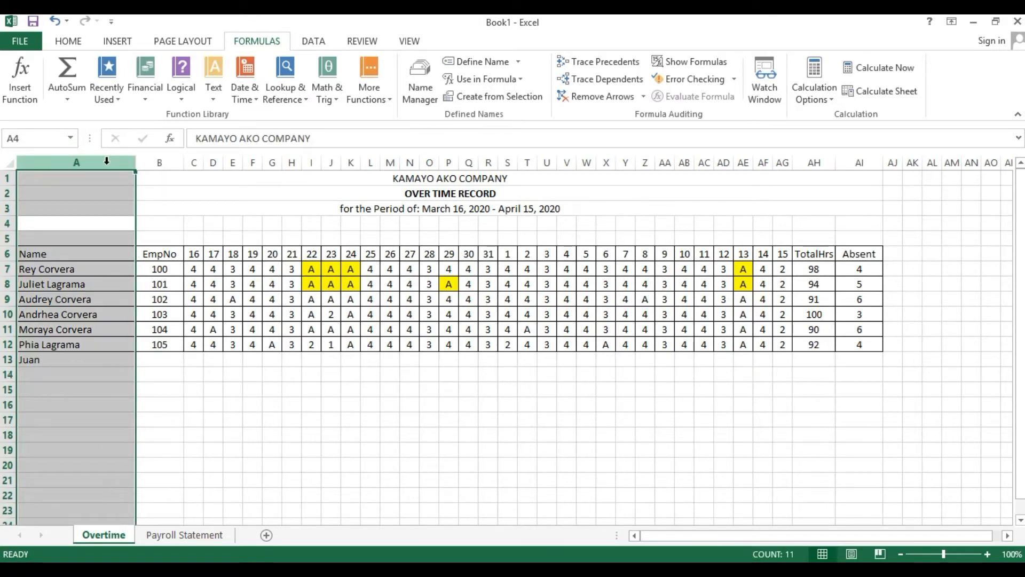
Step: Number the Overtime sheet's columns in row 4 by entering 1 in A4 and filling the series through AI4 up to 35
click(158, 161)
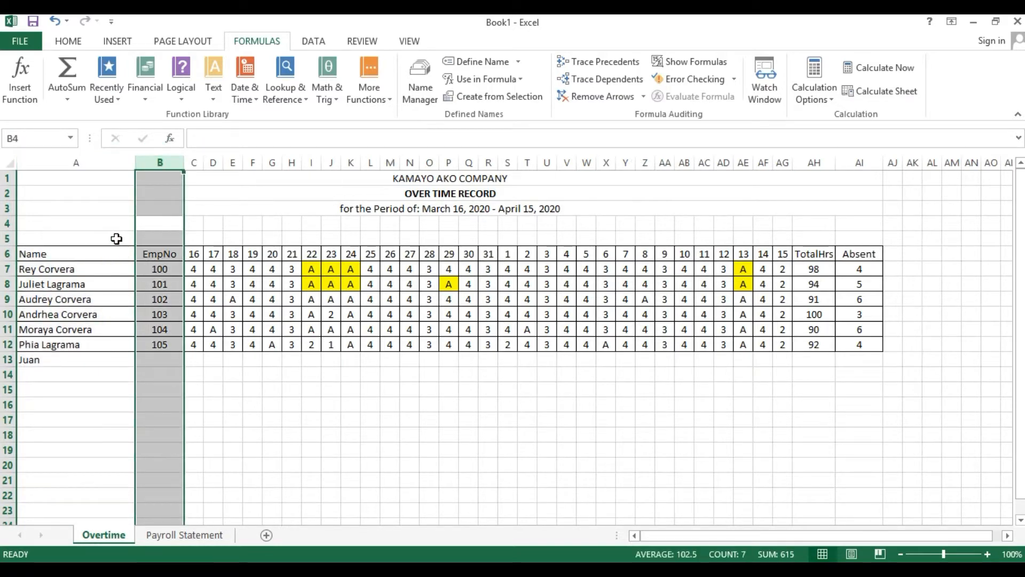
click(61, 239)
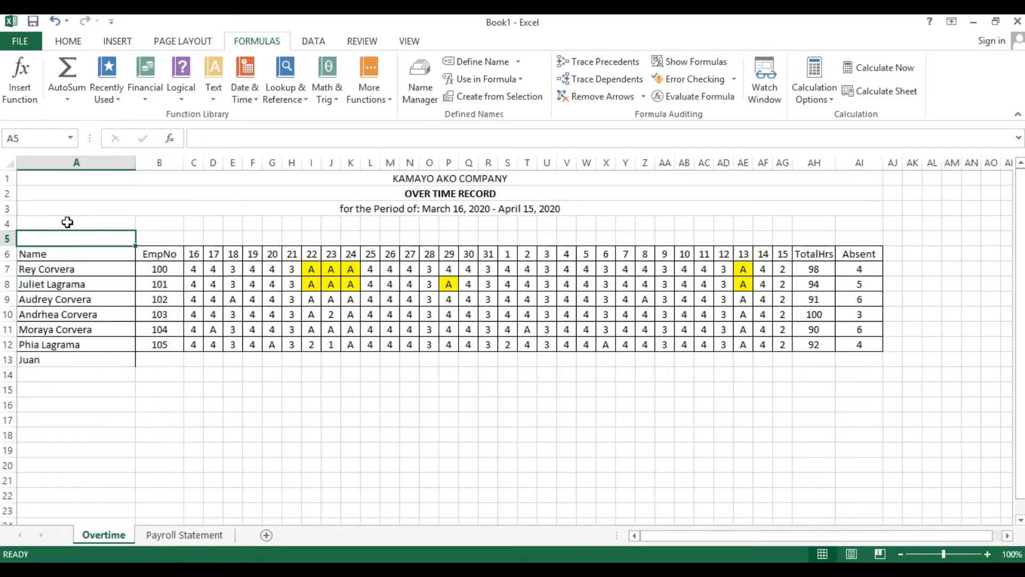
click(67, 222)
text(1)
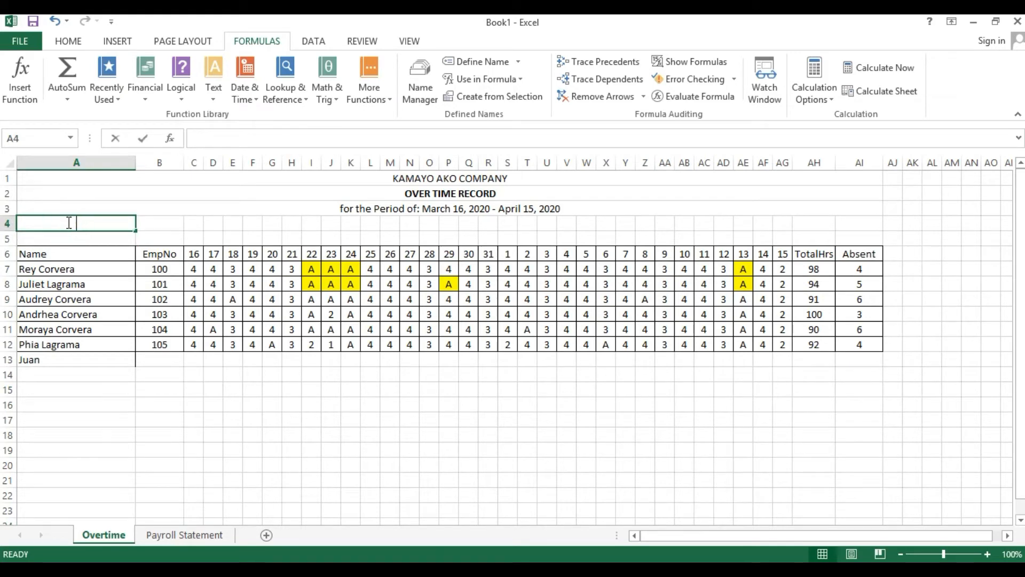
click(87, 241)
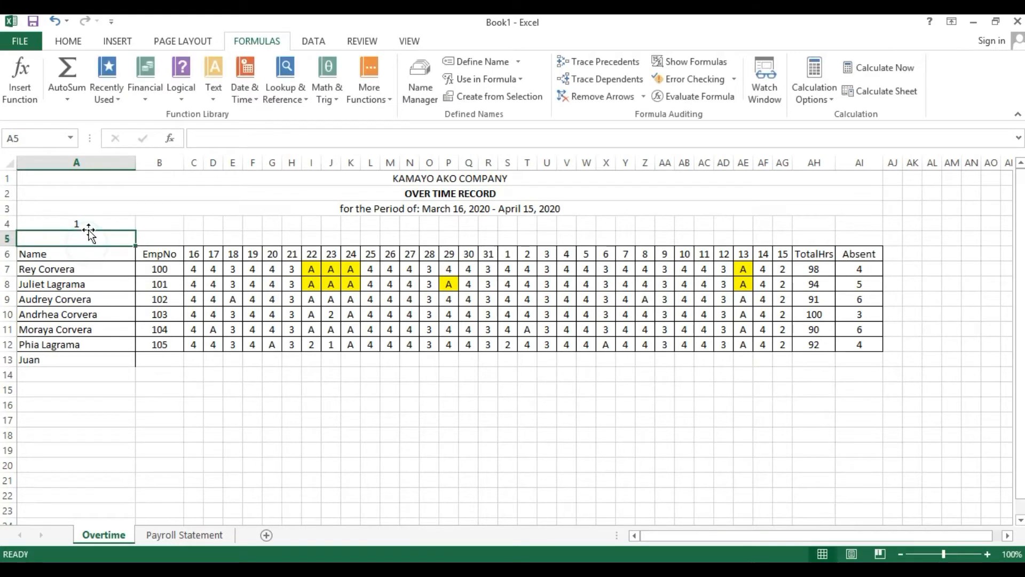
click(88, 224)
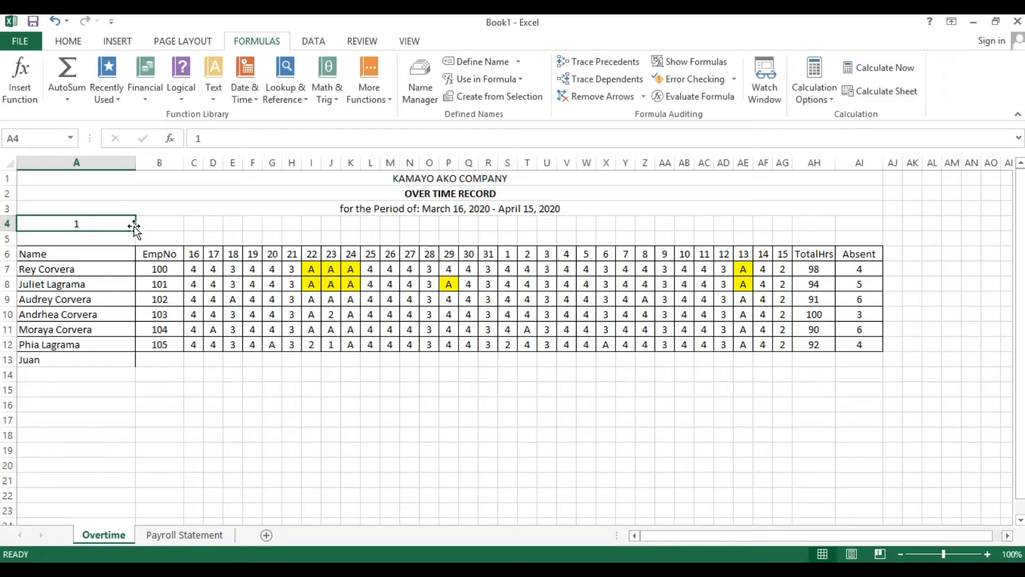
drag(136, 231, 878, 223)
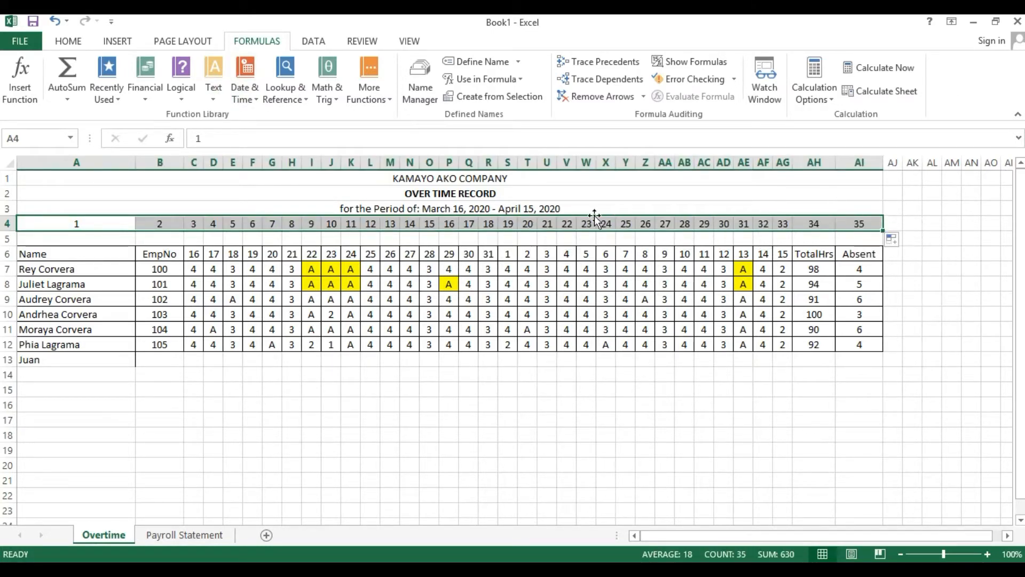
Step: Check the column number above EmpNo on the Overtime sheet against the EmpNo heading on the Payroll Statement sheet
click(369, 223)
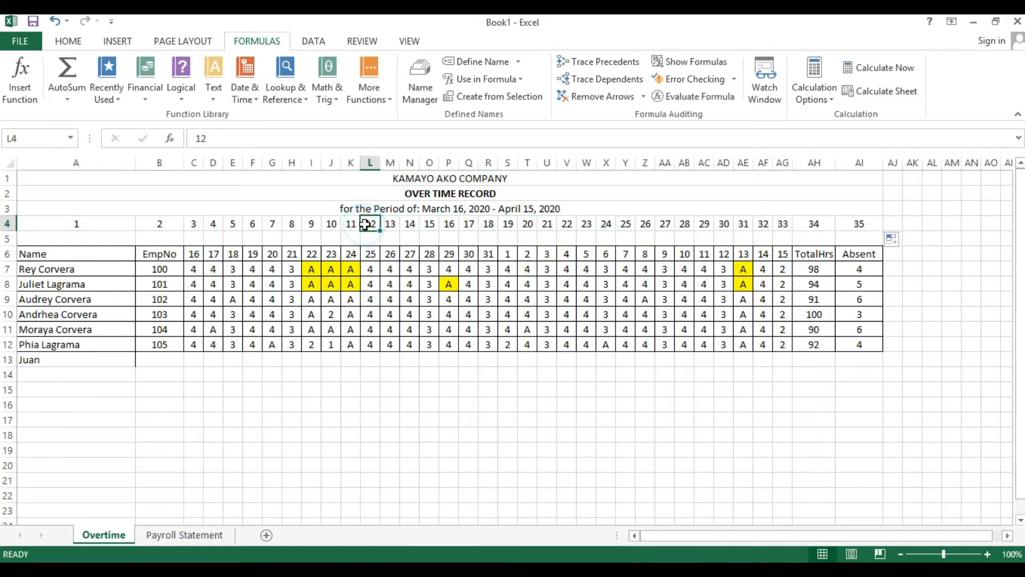
click(145, 222)
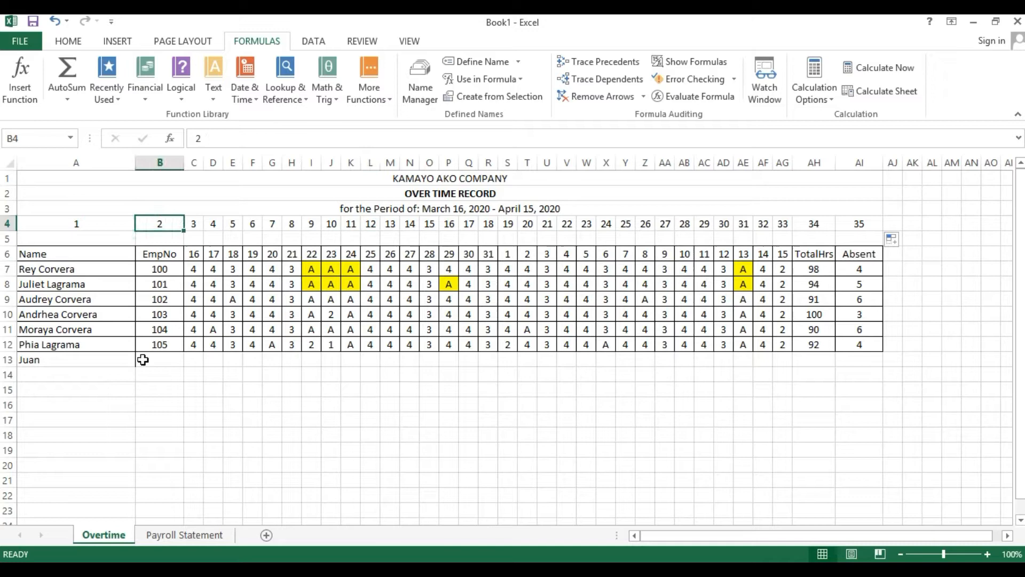
click(184, 534)
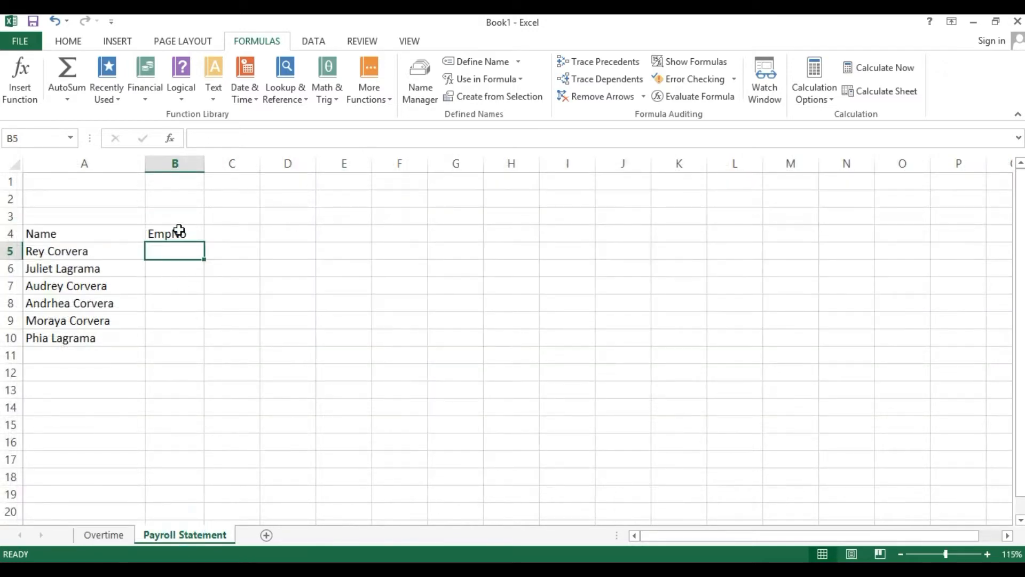
click(103, 534)
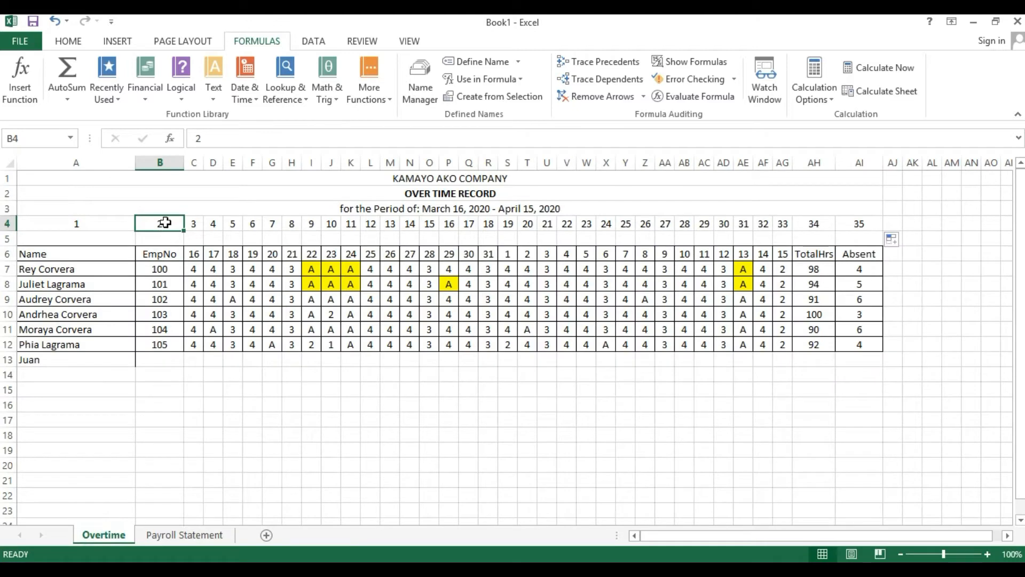
click(183, 535)
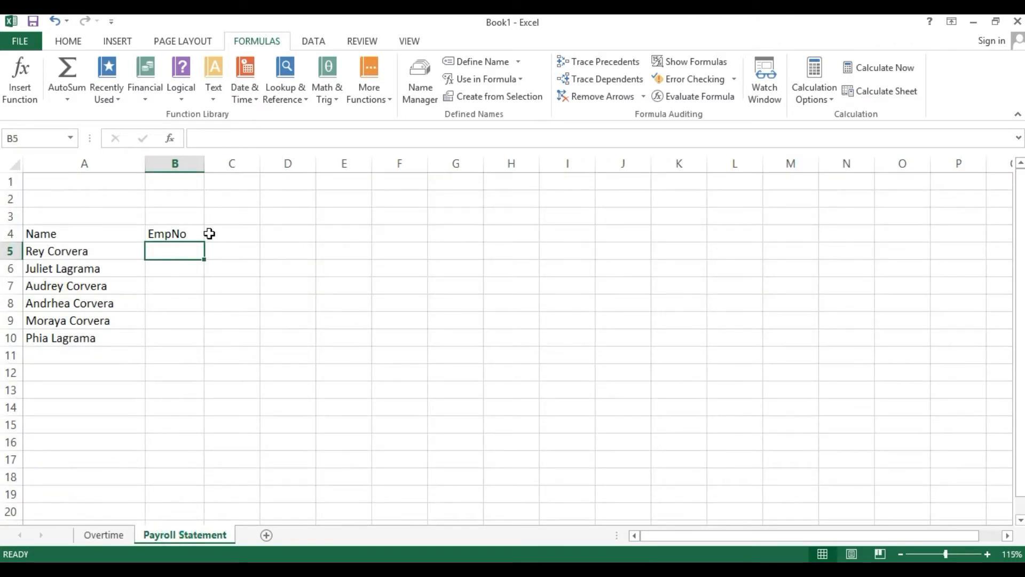
text(=)
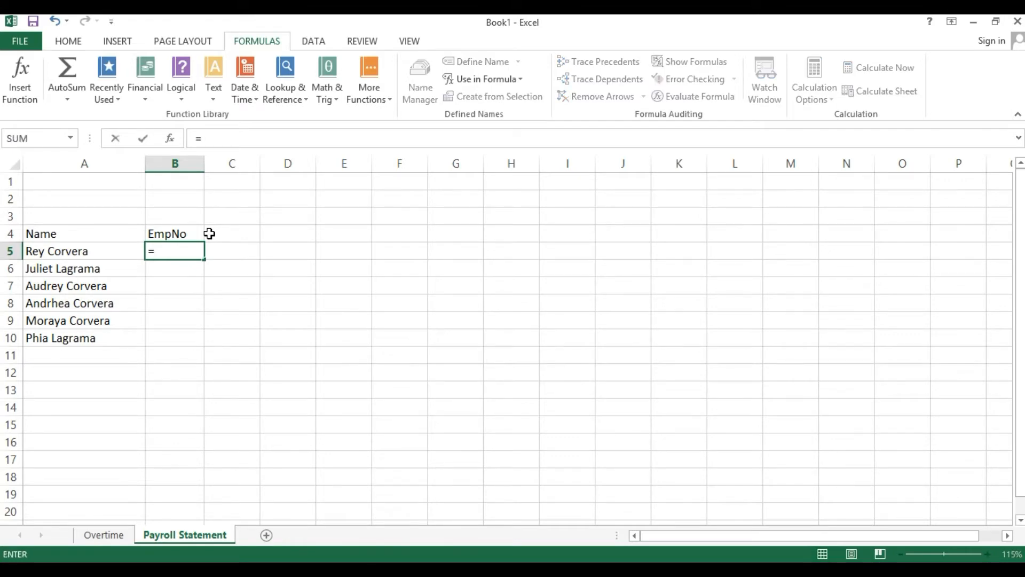
text(v)
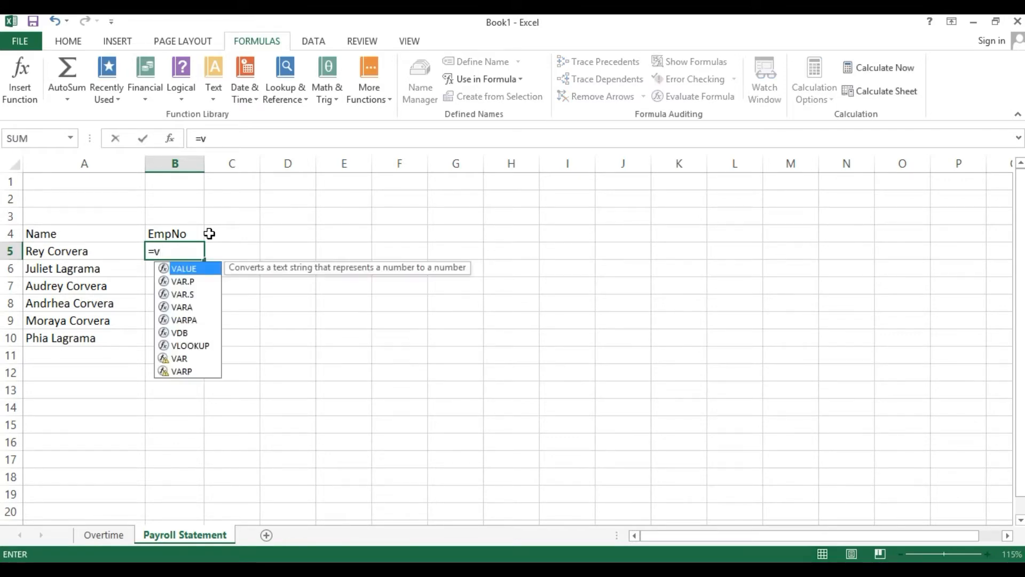
key(Down)
key(Down)
key(Down)
key(Down)
key(Down)
key(Down)
key(Tab)
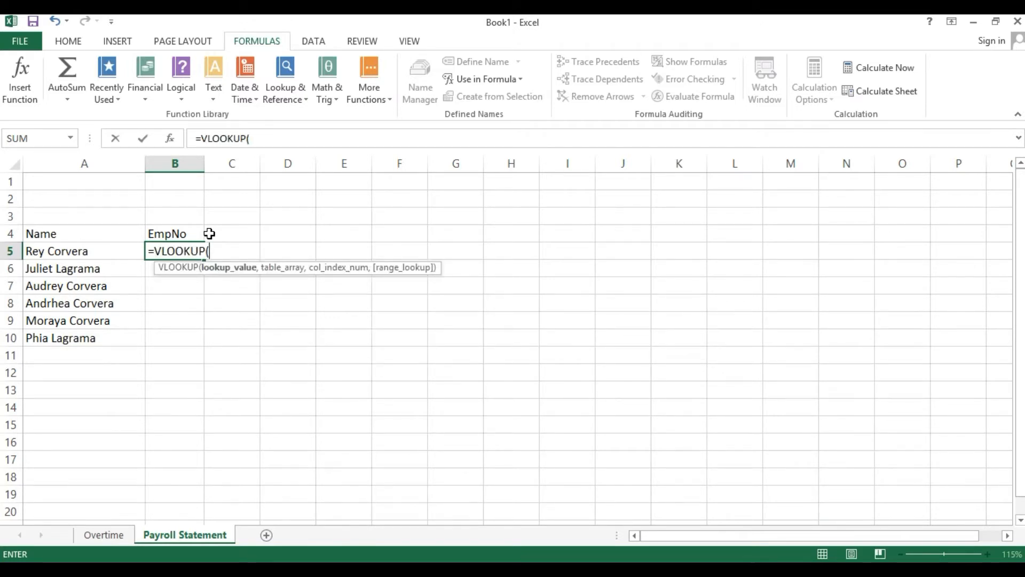
click(37, 254)
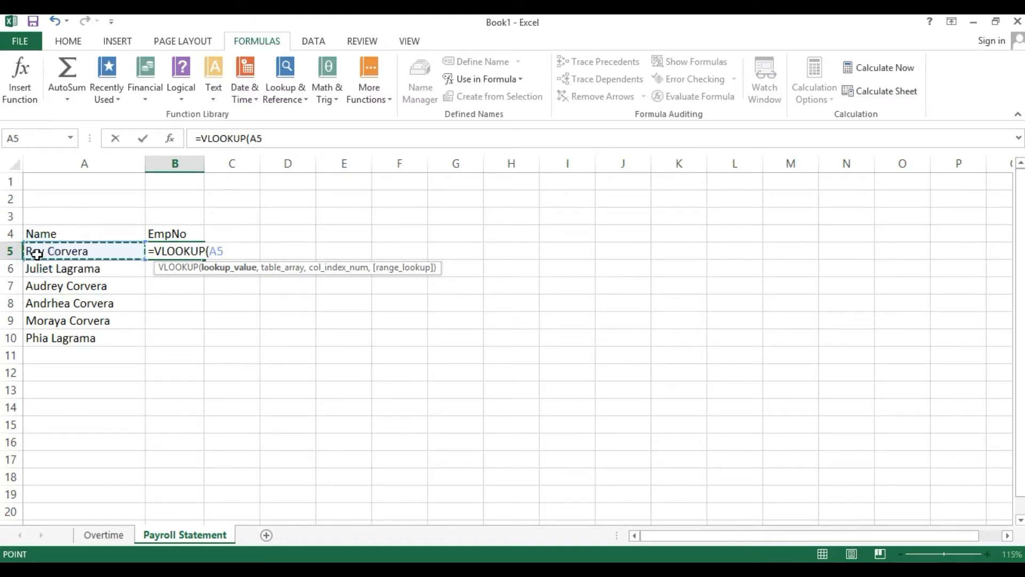
text(,)
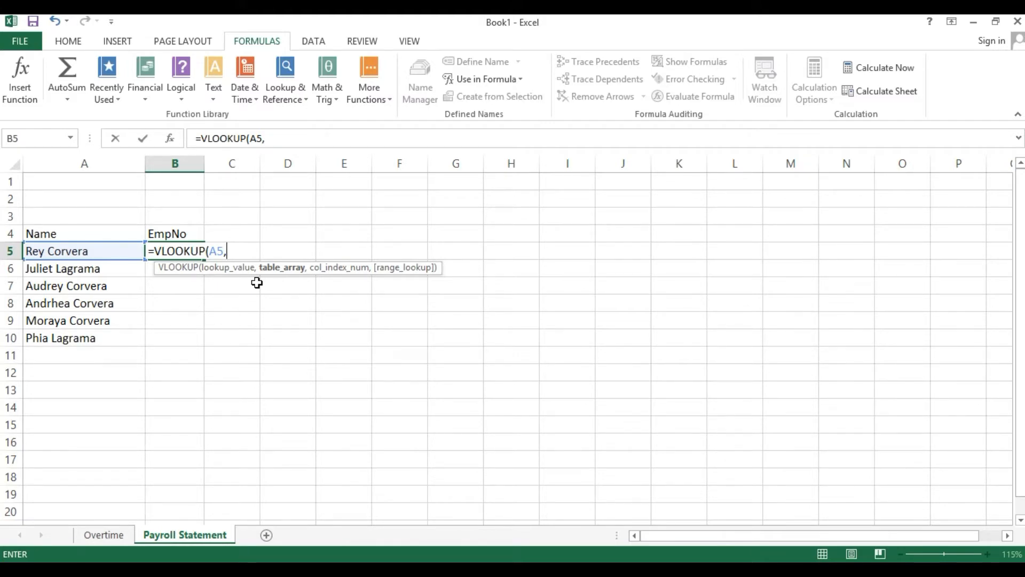
key(Escape)
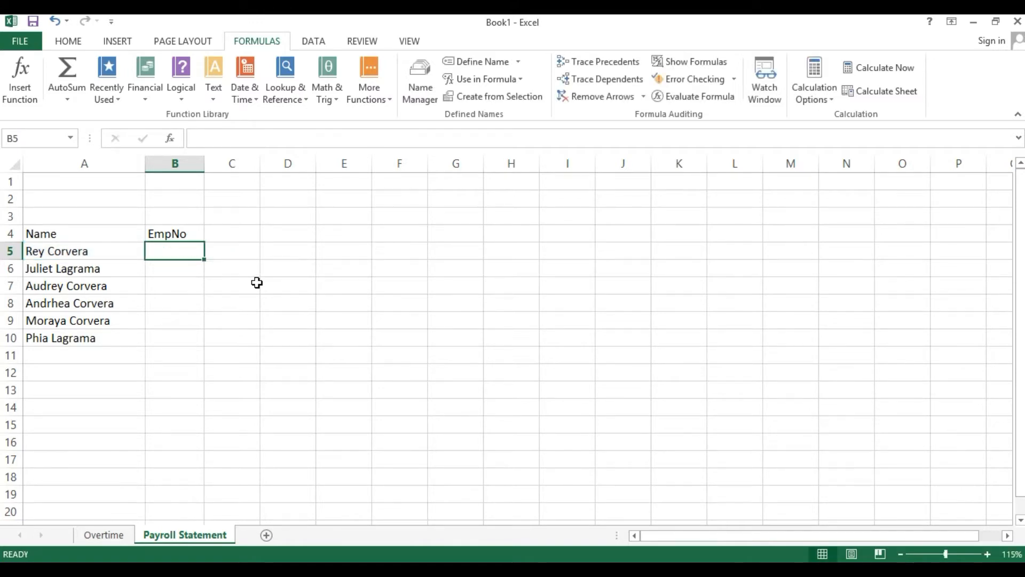
Step: Review which cell range the defined name Overtime refers to
click(427, 96)
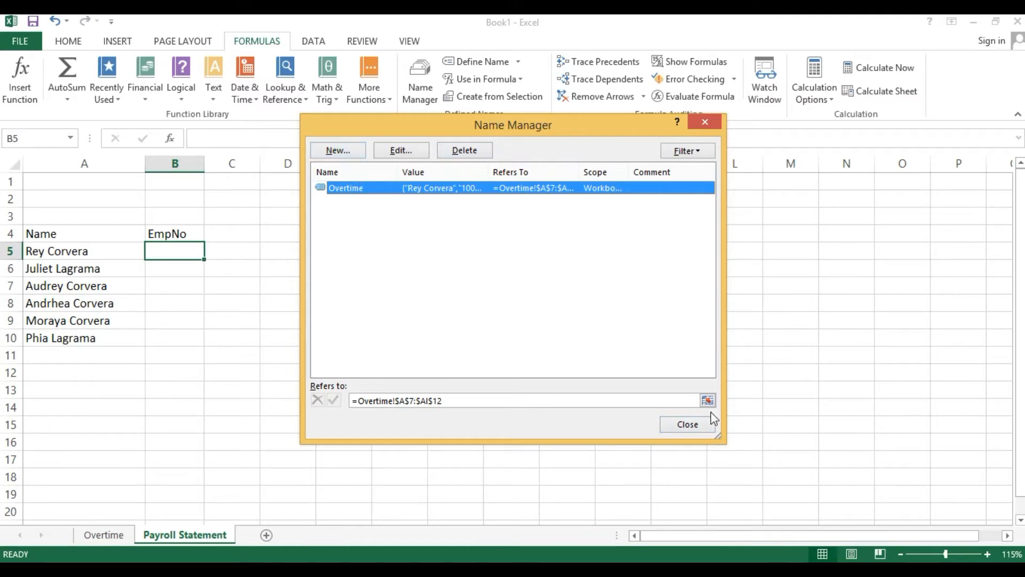
click(688, 424)
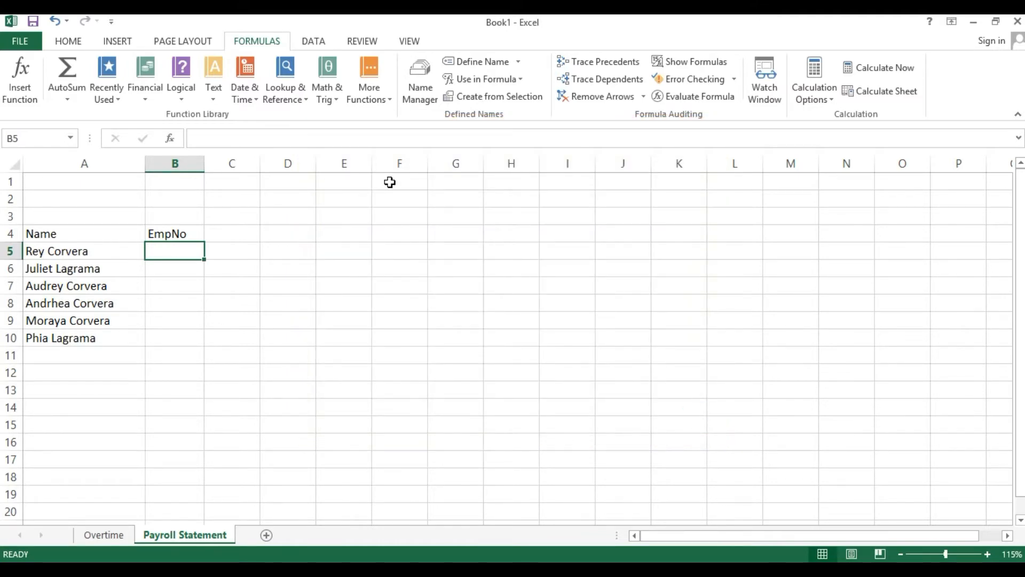
Step: Begin a VLOOKUP formula in B5 of the Payroll Statement sheet with A5 as the lookup value
text(=)
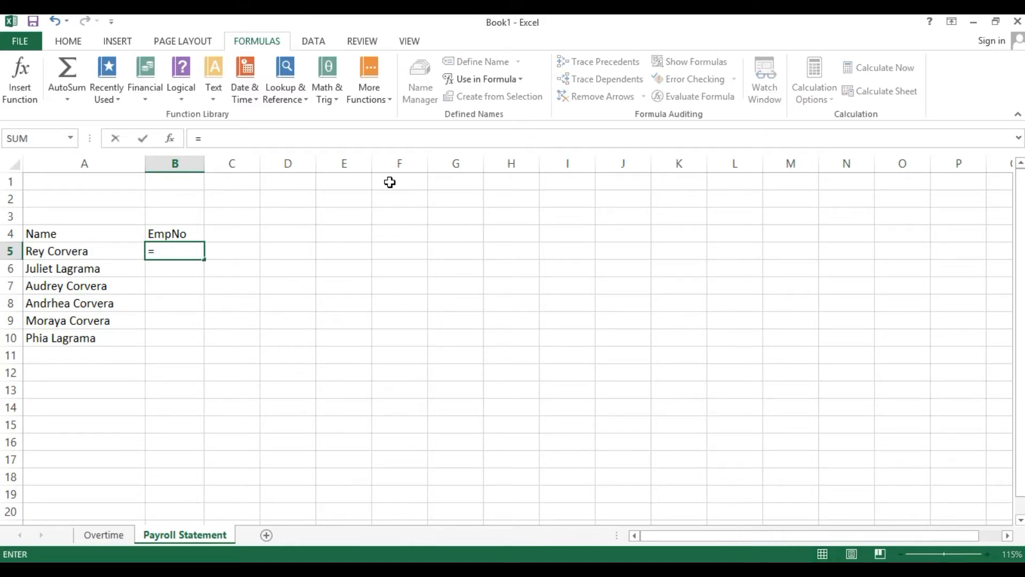
text(v)
key(Down)
key(Down)
key(Down)
key(Down)
key(Down)
key(Down)
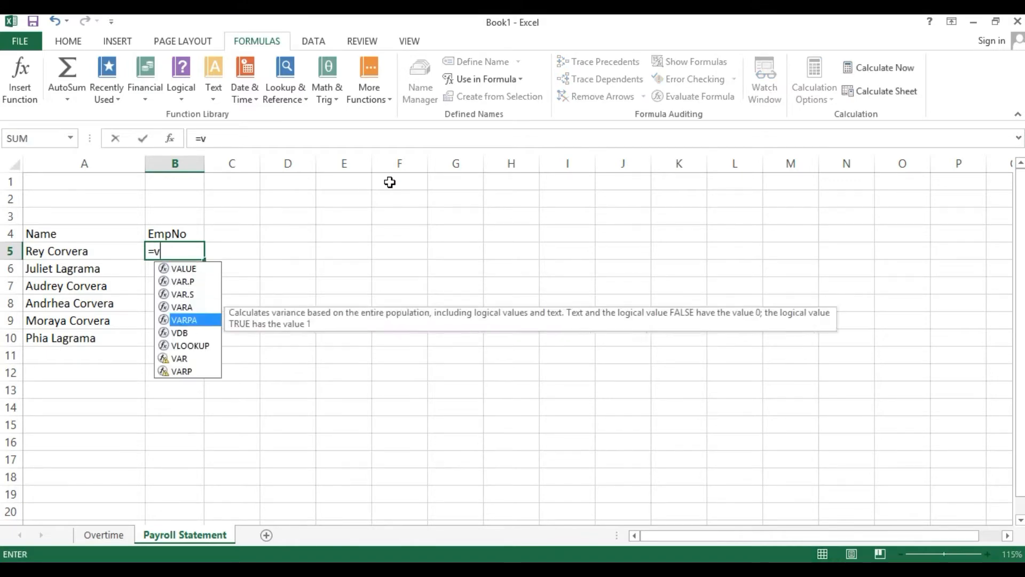
key(Tab)
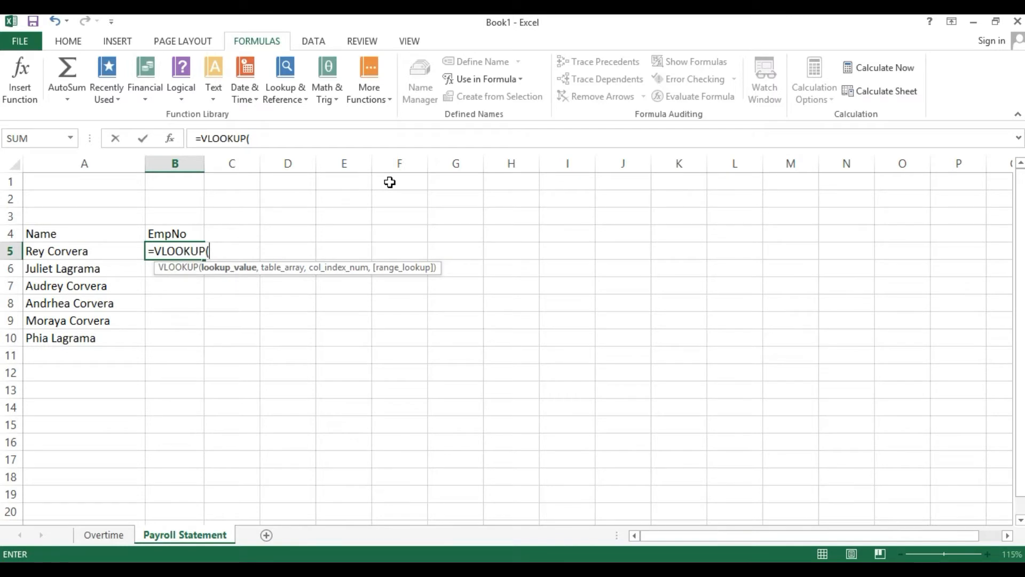
click(61, 251)
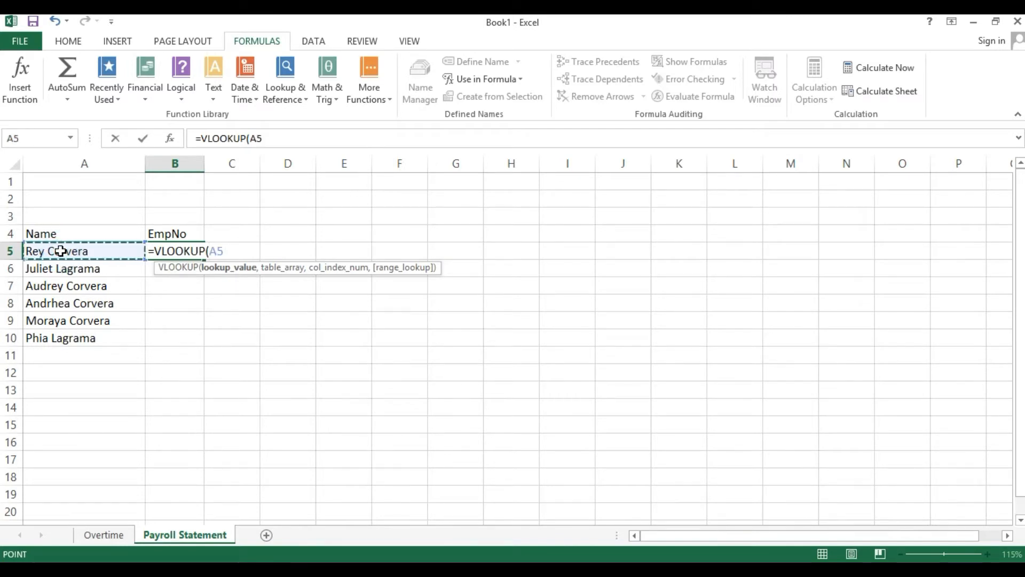
text(,)
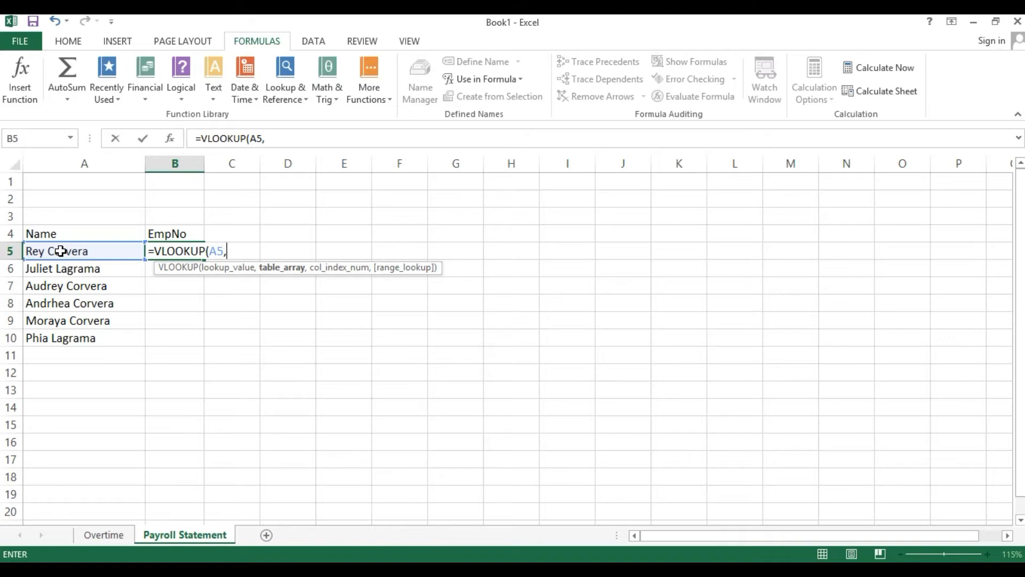
Step: Complete the B5 VLOOKUP with Overtime as the table array, column index 2 and FALSE for an exact match
text(ov)
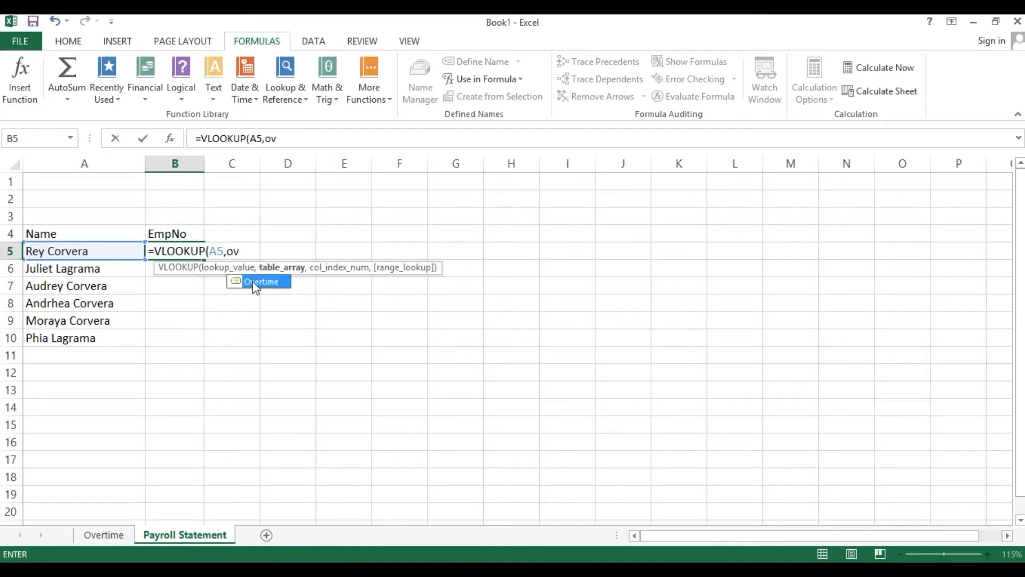
double_click(253, 283)
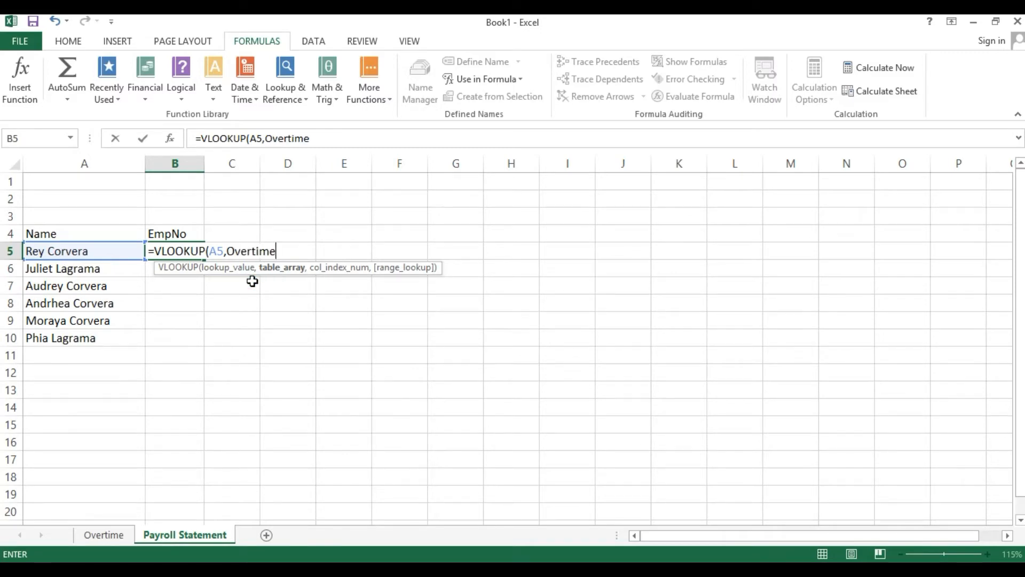
text(,)
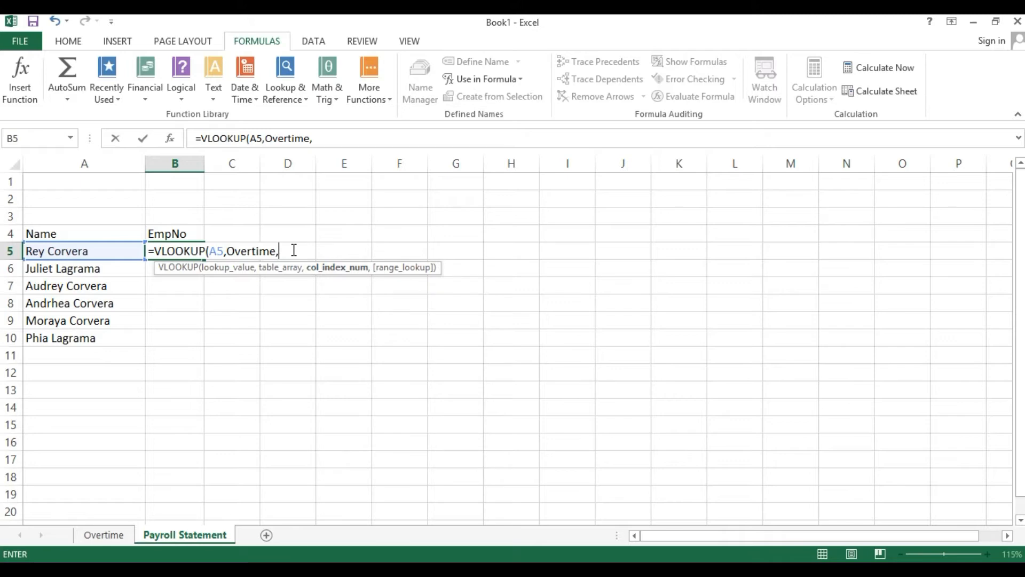
text(2,)
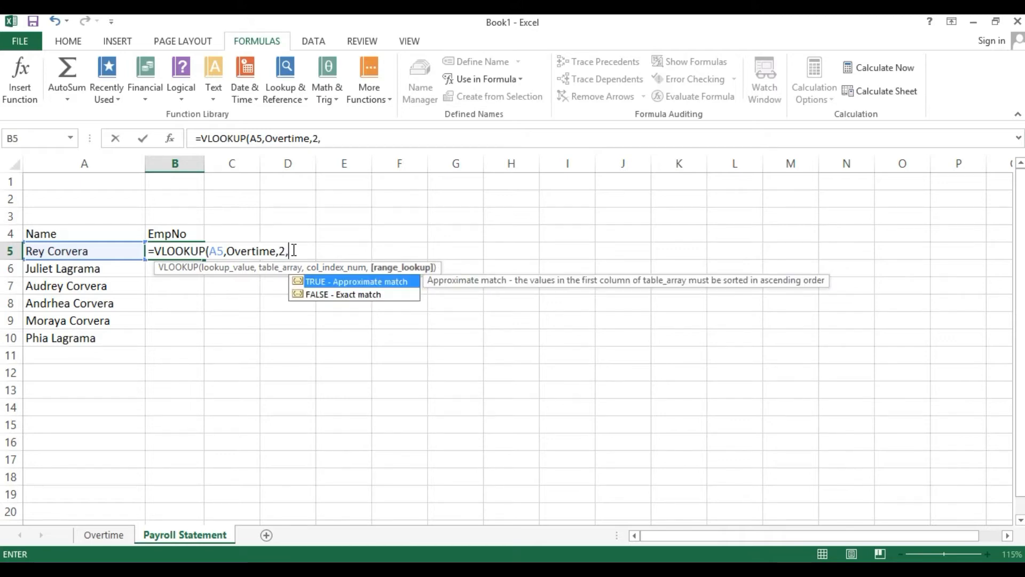
key(Down)
key(Tab)
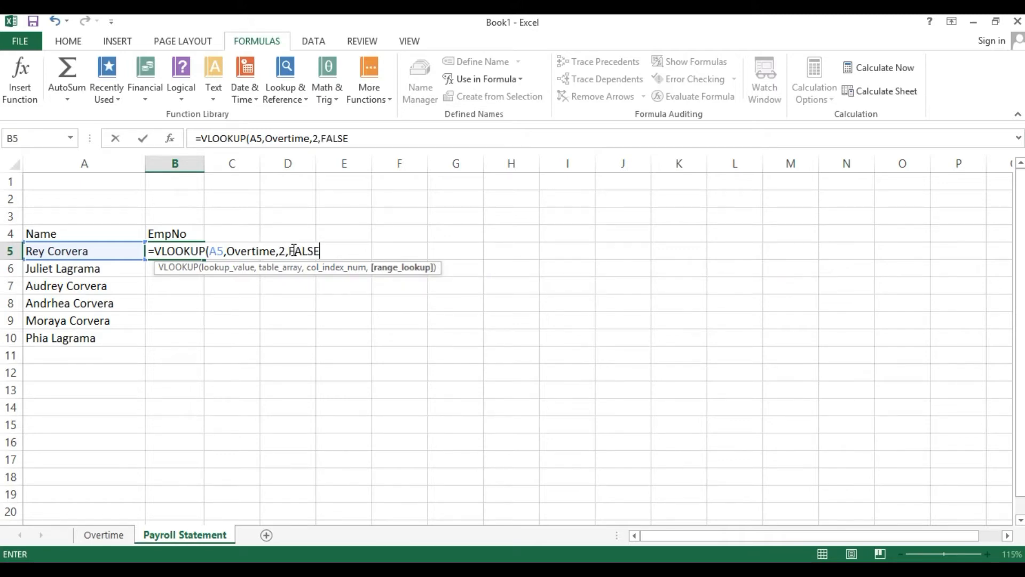
text())
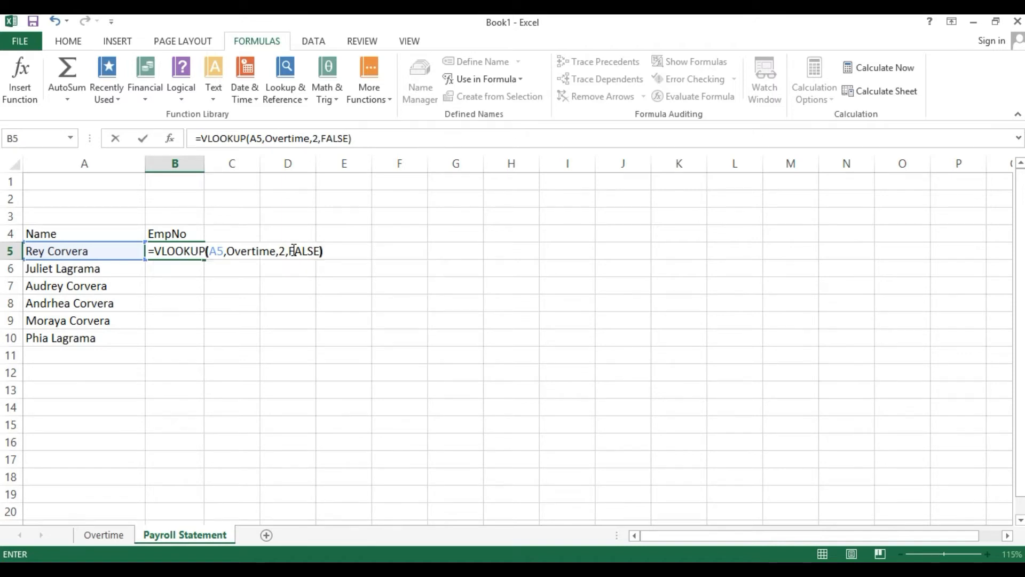
key(Return)
Step: Center the contents of column B and copy the B5 lookup formula down through B10
click(174, 163)
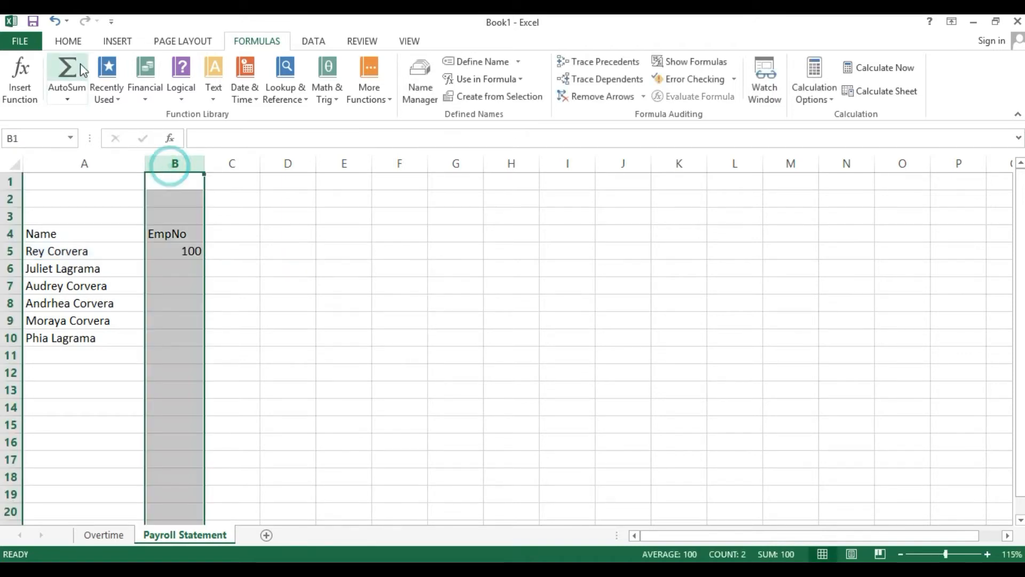
click(68, 41)
click(302, 91)
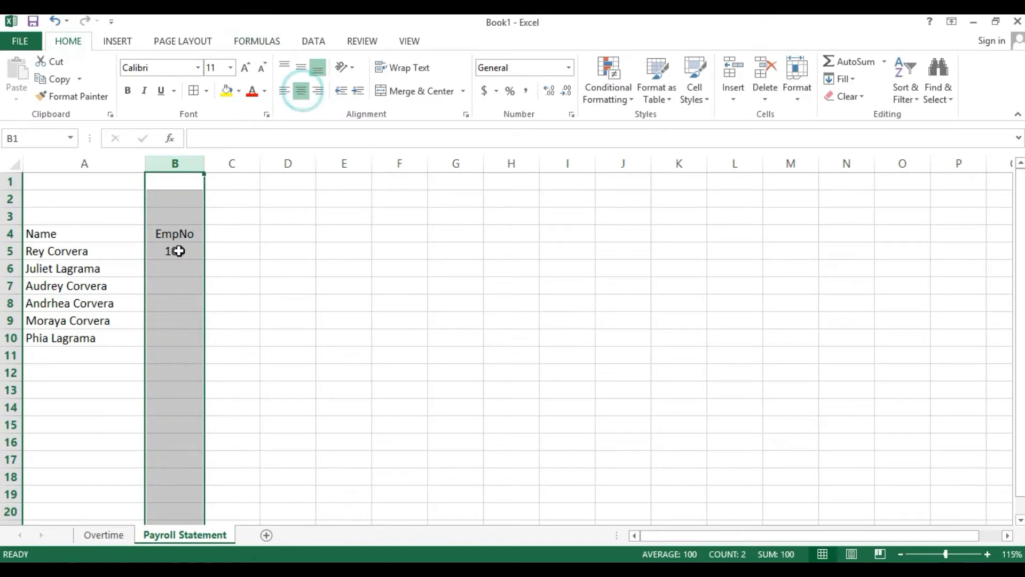
click(178, 252)
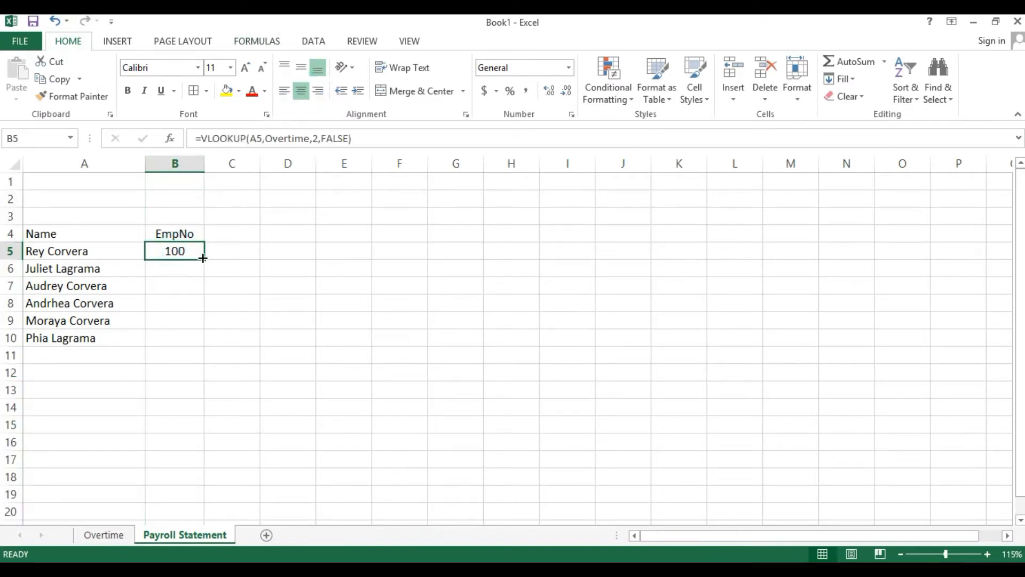
drag(203, 258, 204, 349)
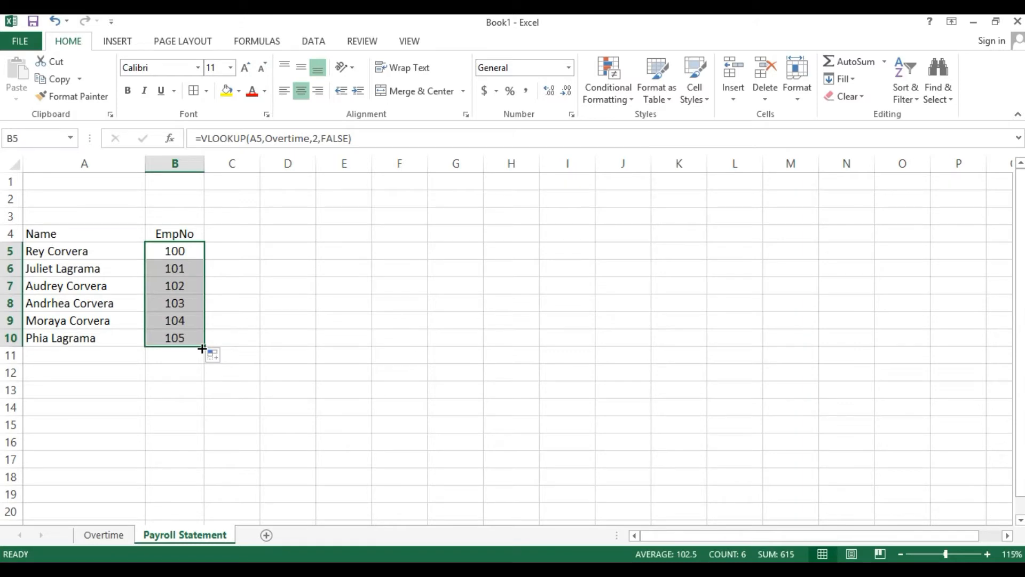
Step: Compare the Name and EmpNo columns of the Overtime sheet with those in the Payroll Statement sheet
click(65, 250)
click(105, 535)
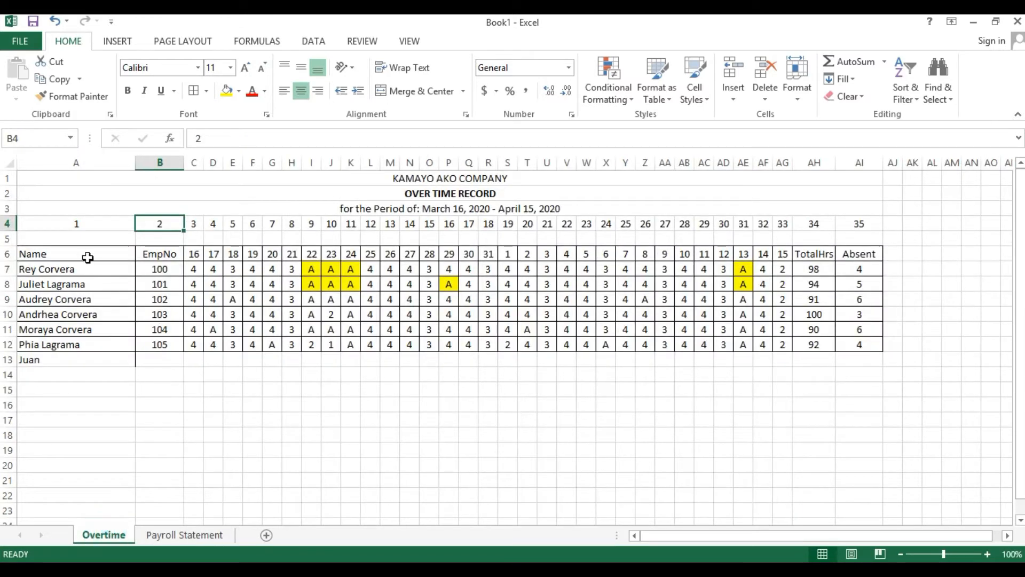
drag(88, 255, 160, 343)
click(170, 536)
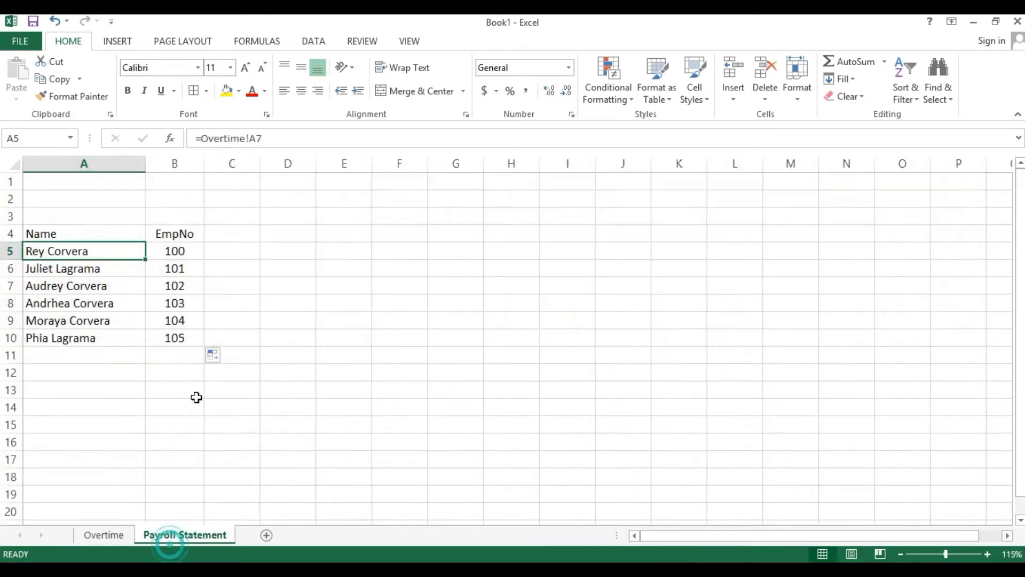
drag(78, 233, 153, 338)
click(103, 535)
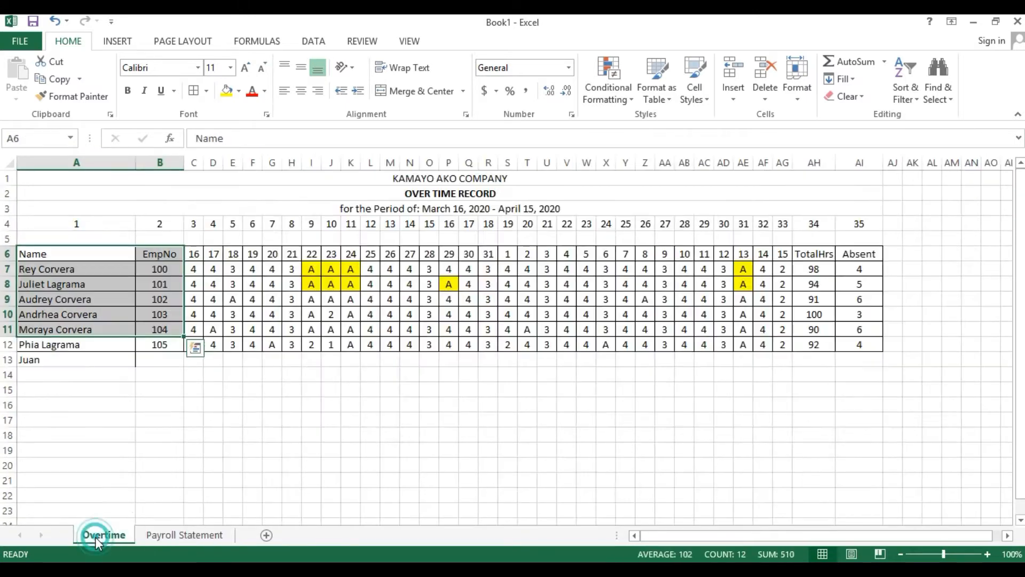
click(180, 535)
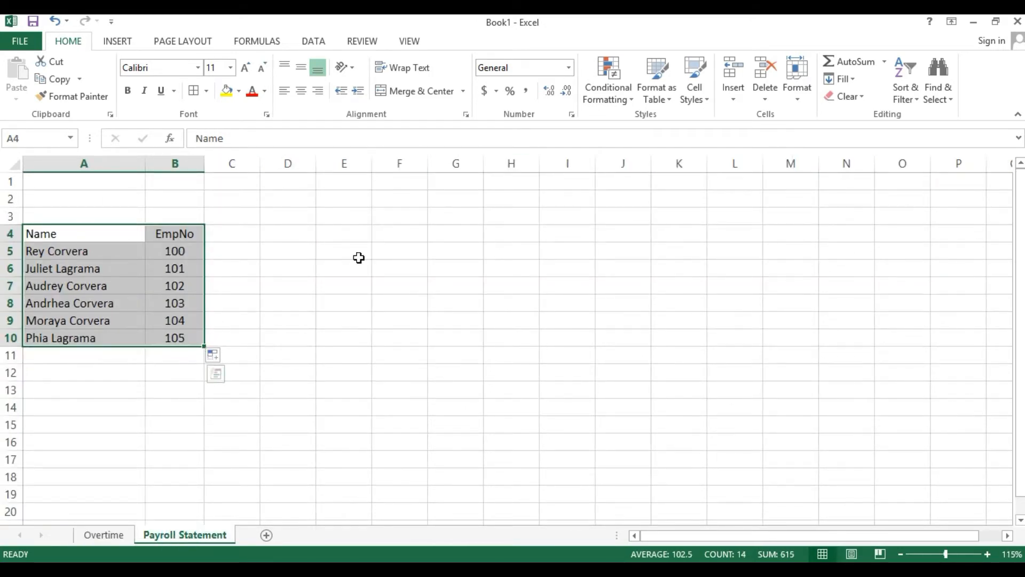
Step: Add the header "No of Days" in C4, widen column C to fit it, and enter 30 in C5
click(225, 235)
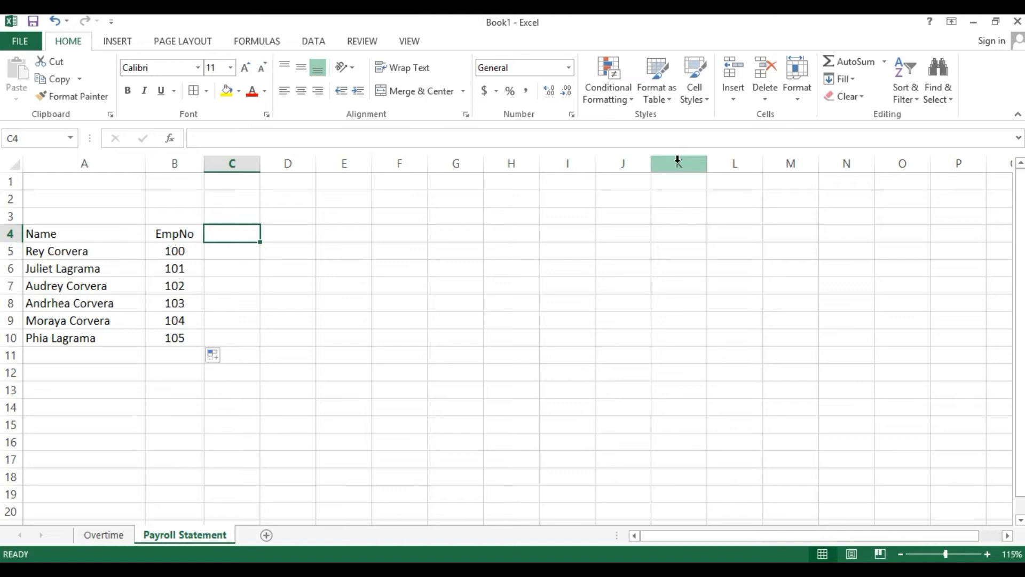
text(N)
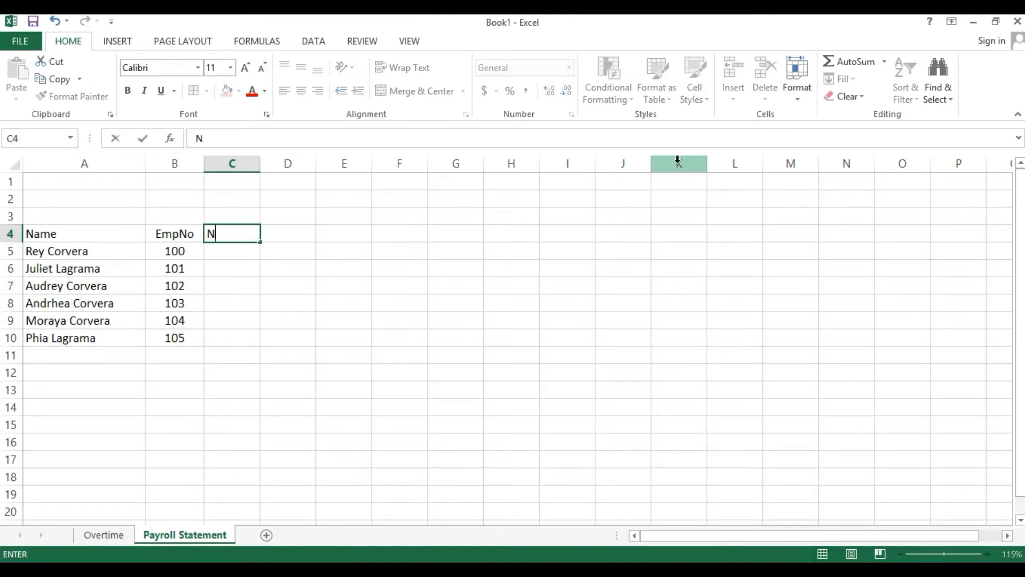
text(o of Days)
key(Return)
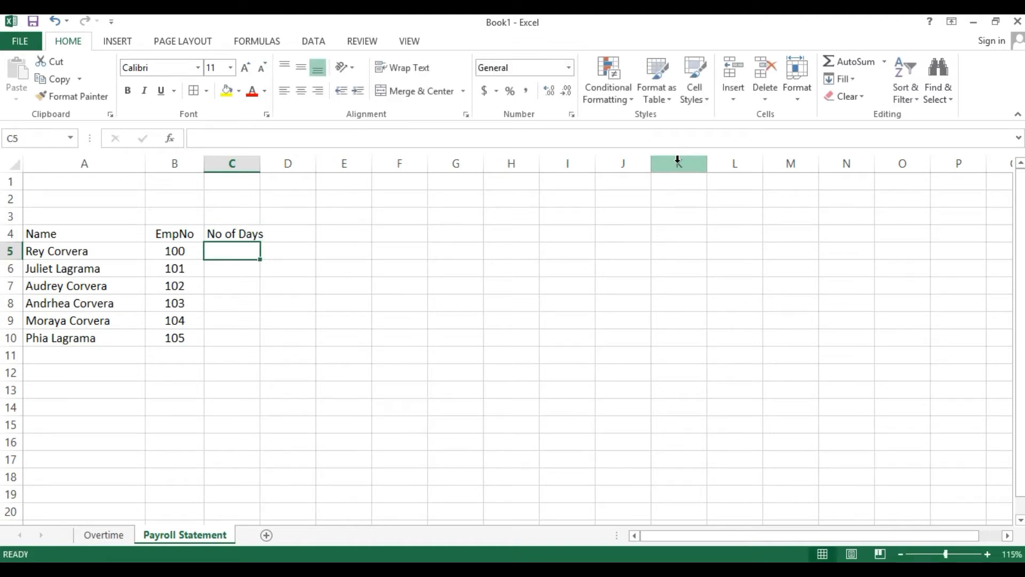
drag(260, 167, 272, 168)
text(30)
key(Return)
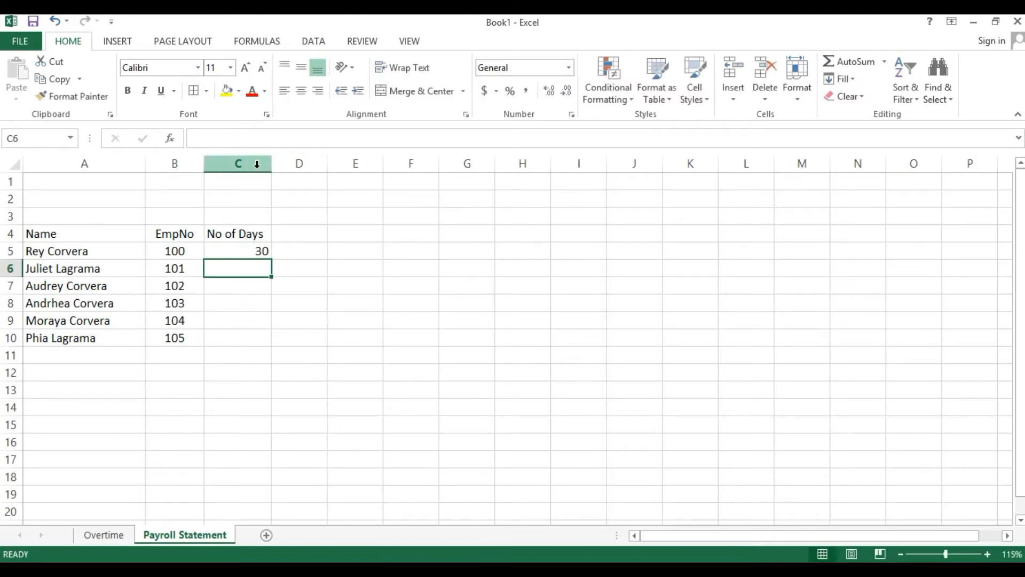
Step: Center the contents of column C and copy the value in C5 down to C6:C10
click(256, 165)
click(301, 91)
click(248, 254)
key(ctrl+c)
drag(246, 269, 241, 334)
key(Return)
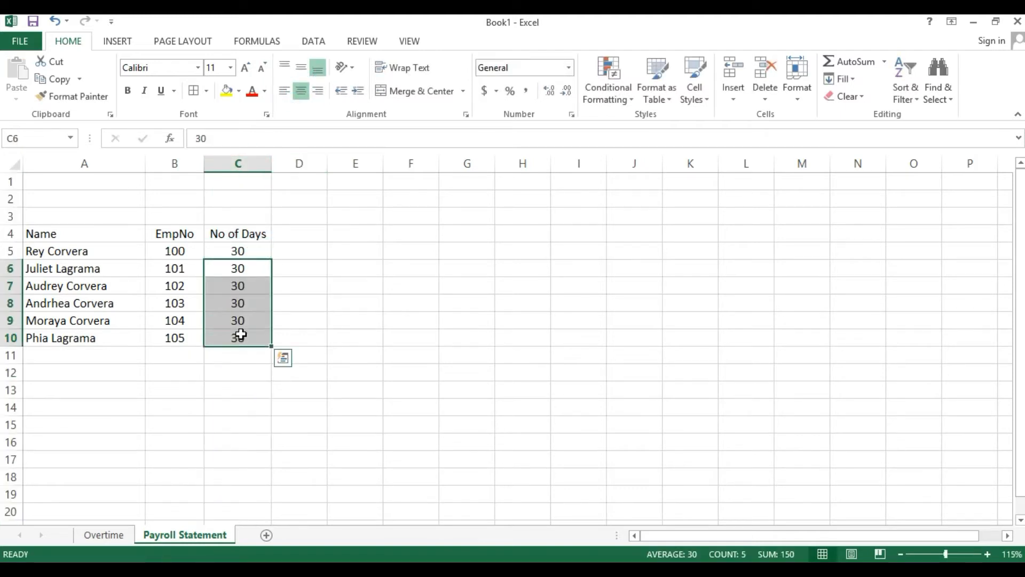
Step: Add a wrapped header "No of Days Absent" in D4, with row 4 taller and middle-aligned and column D slightly narrower
click(317, 232)
text(No of Da)
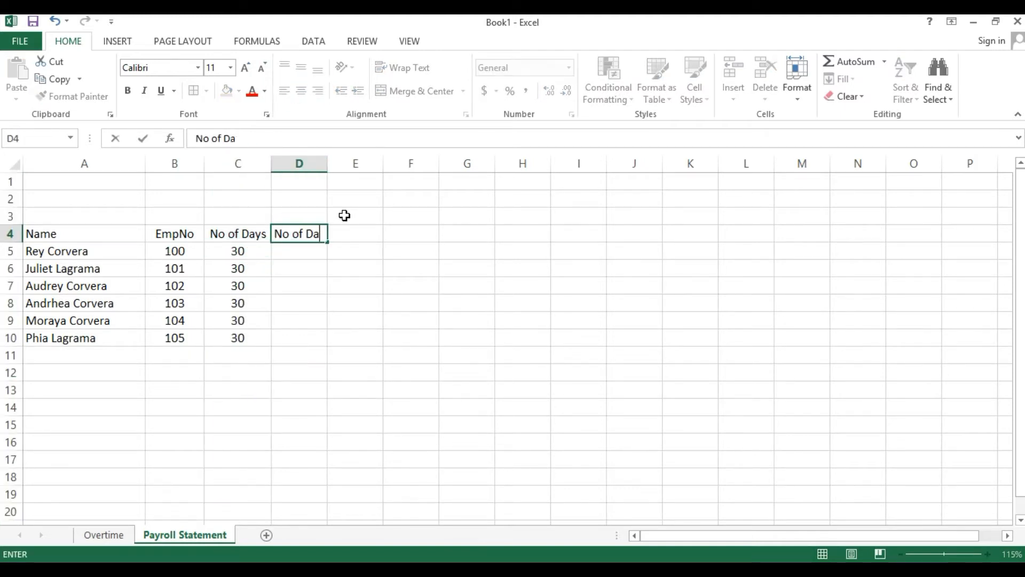
text(ys Absent)
key(Return)
key(Up)
drag(8, 242, 8, 271)
click(392, 68)
click(10, 253)
click(301, 67)
click(309, 263)
drag(330, 167, 317, 166)
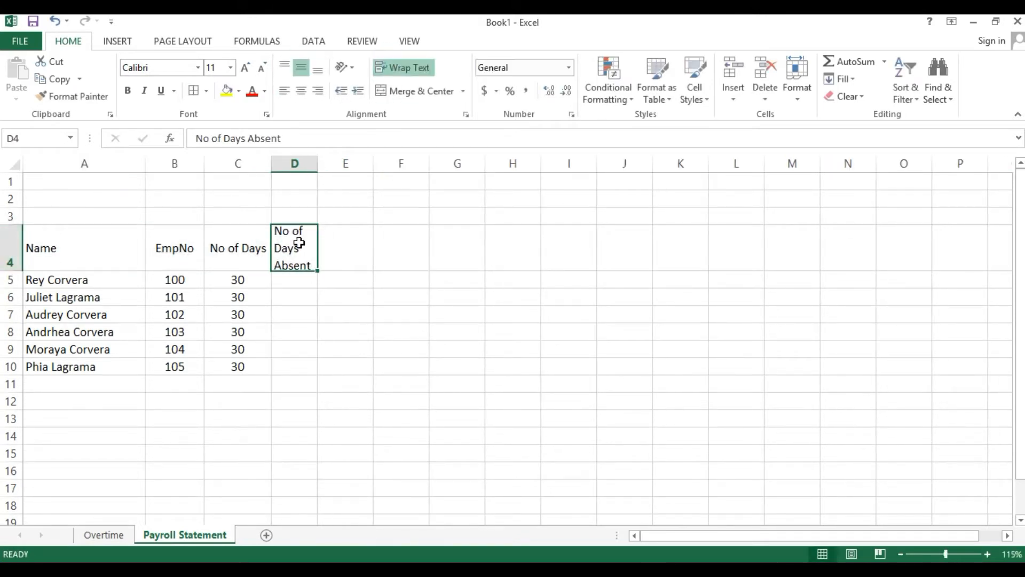
Step: Change the D4 header to "No of absent days" and make row 4 slightly taller so the text fits
text(No of absent days)
key(Return)
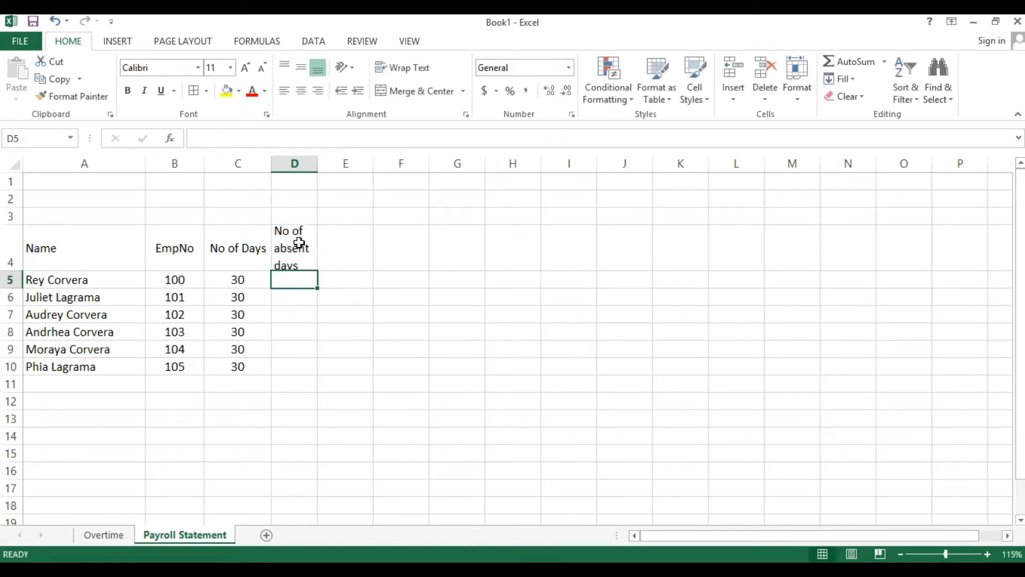
click(298, 242)
drag(9, 271, 9, 276)
Step: Add the header "ManPower cost of month" in E4 with wrapped text and widen column E slightly
click(346, 252)
text(ManPower cost of month)
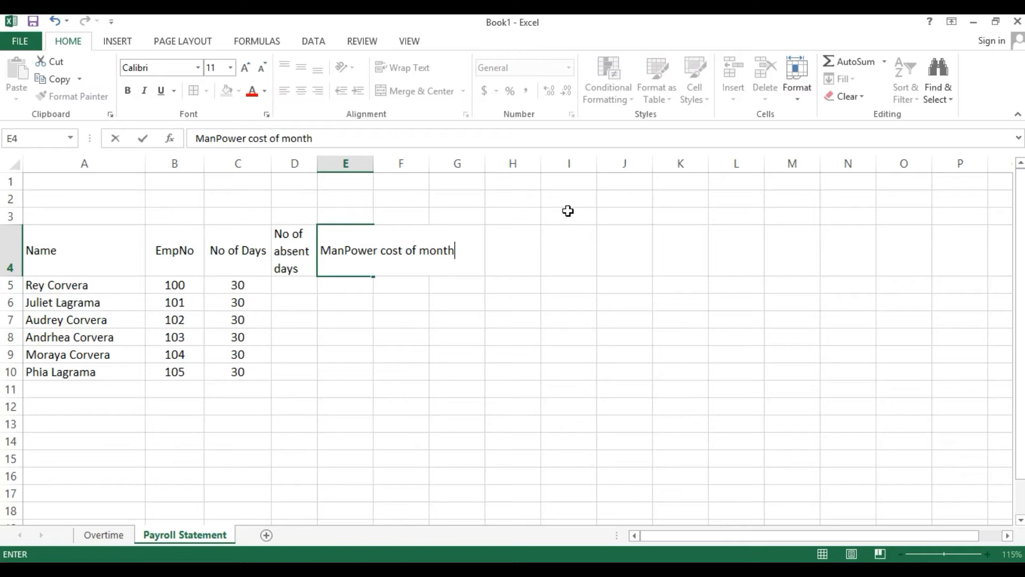
key(Tab)
click(347, 245)
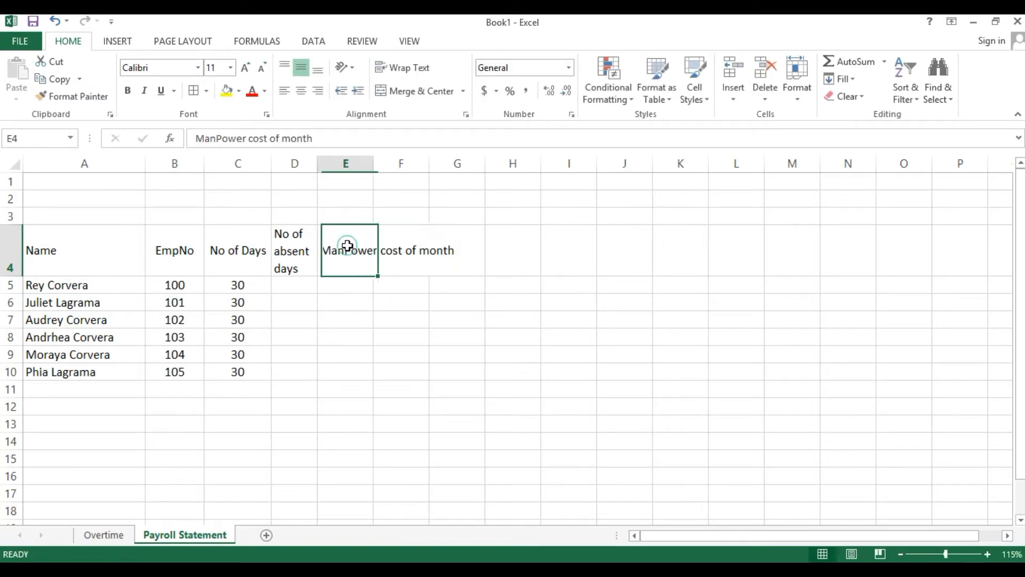
click(395, 65)
click(405, 243)
drag(374, 161, 380, 161)
Step: Add the header "Monthly Rate" in F4 with wrapped text
text(Monthly Rate)
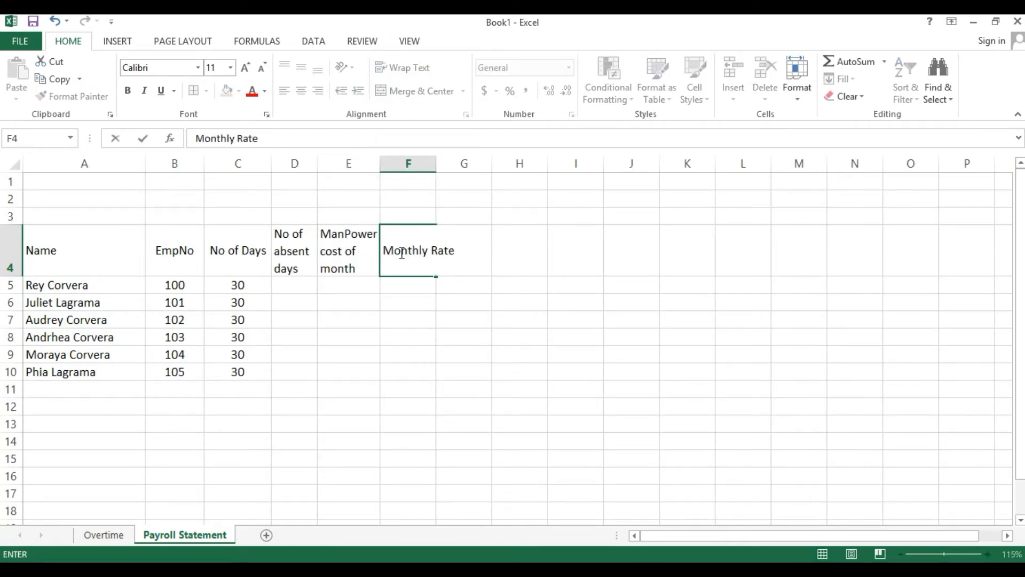
key(Tab)
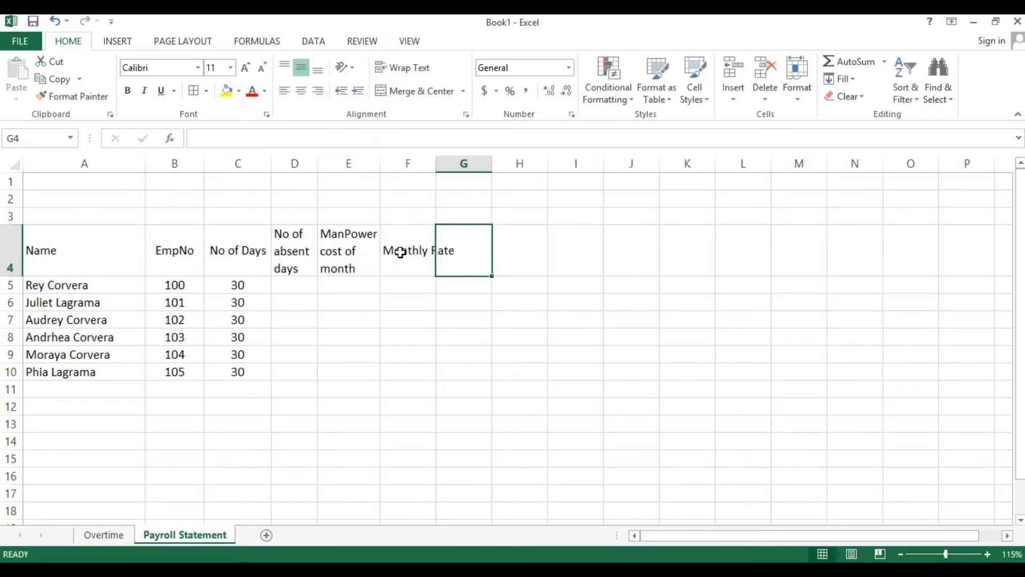
click(400, 251)
click(393, 66)
Step: Add the header "Total OT Hours" in G4 with wrapped text
click(460, 238)
text(Total Ove)
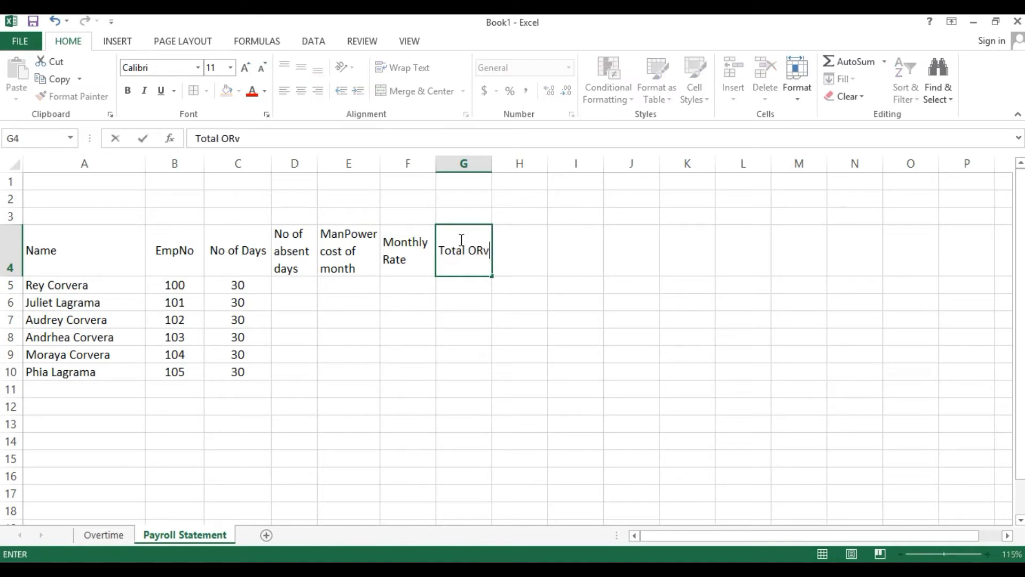
key(BackSpace)
key(BackSpace)
text(T)
click(460, 240)
key(alt+h)
key(w)
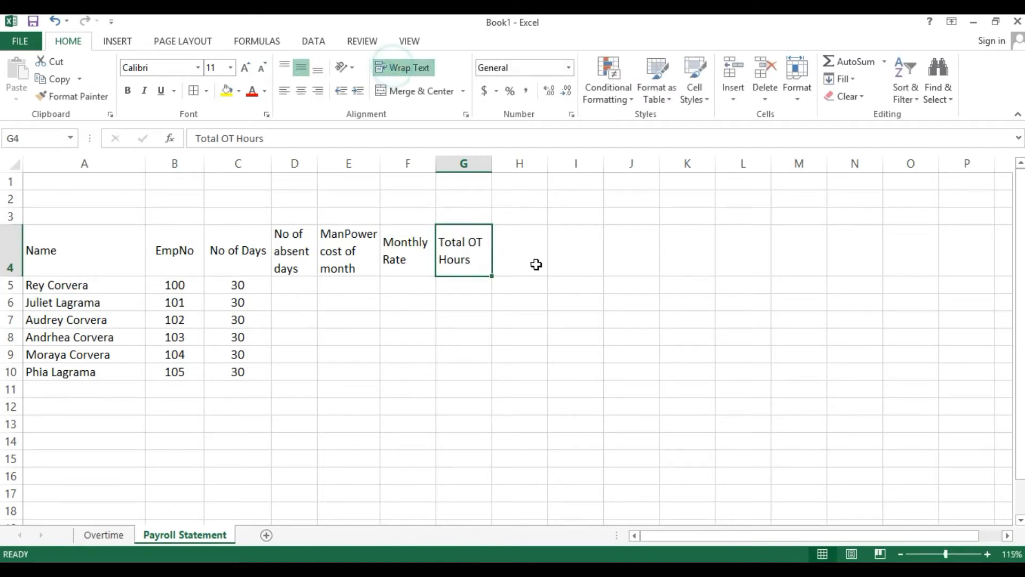
Step: Add the header "OT Per Hour Rage" in H4 with wrapped text
click(529, 245)
text(OT Per Hour Rage)
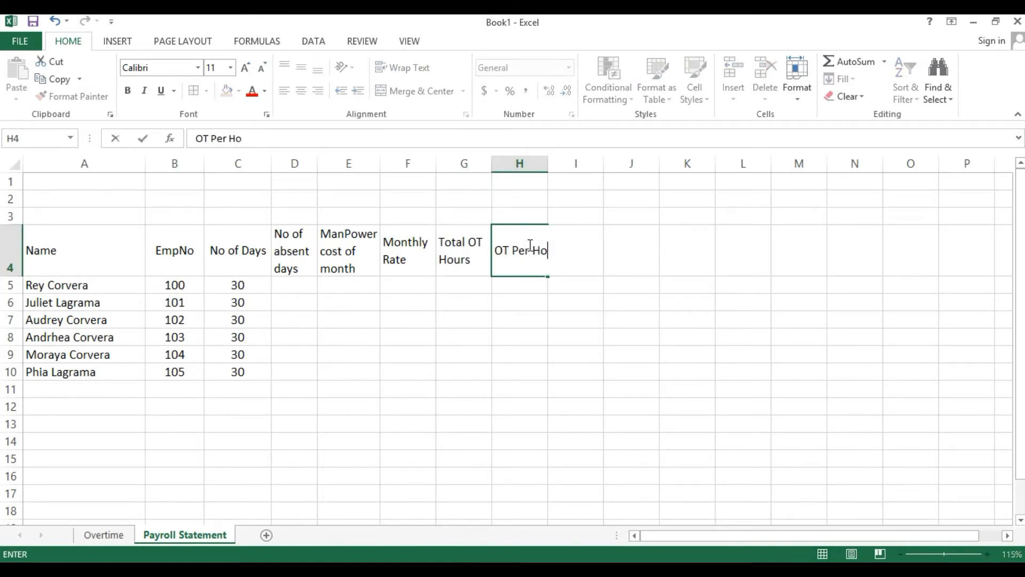
key(Return)
key(Up)
click(402, 67)
Step: Enter the headers "Total OT Cost" in I4 and "Total" in J4
click(559, 251)
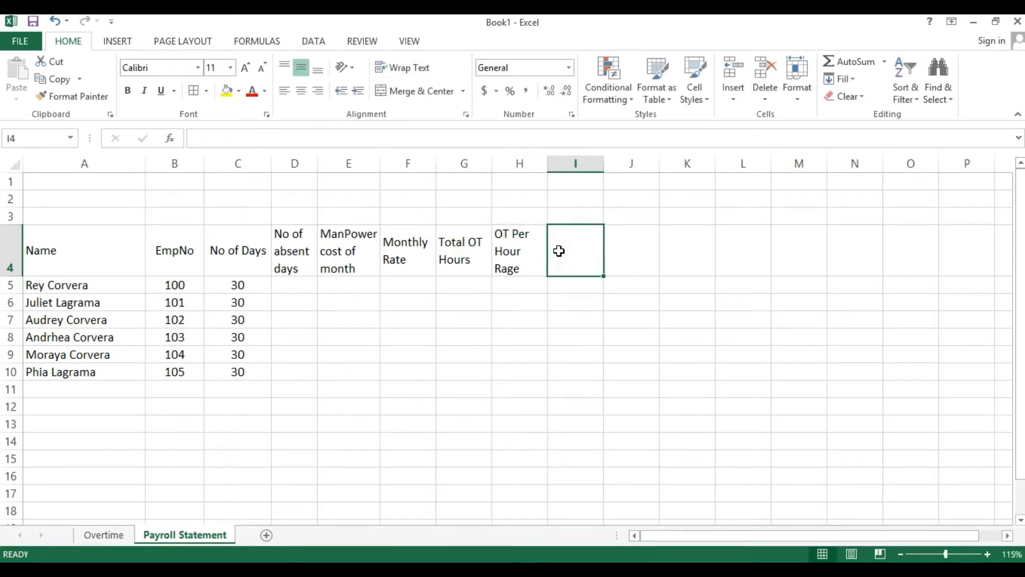
text(Total)
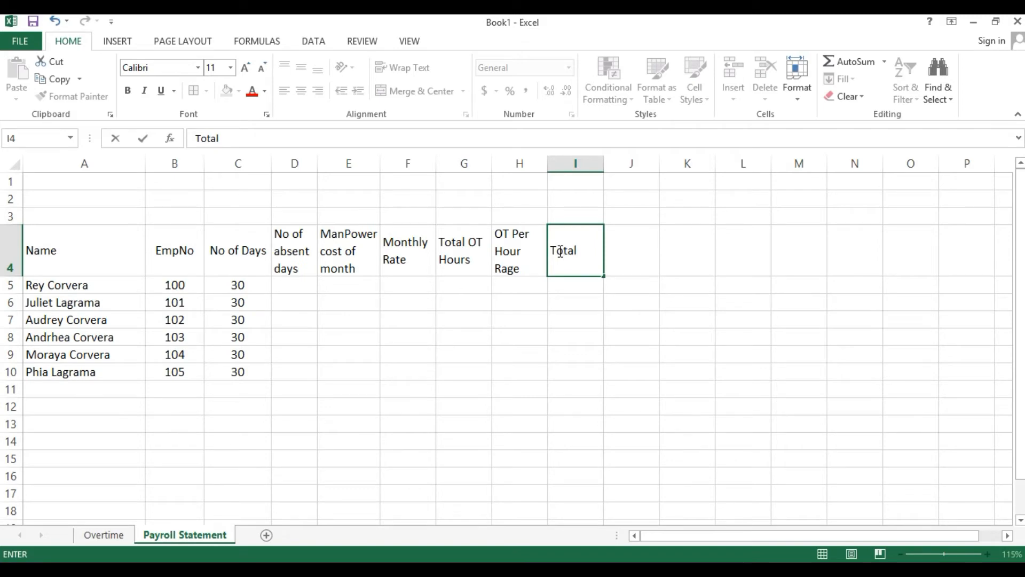
text( OT Cost)
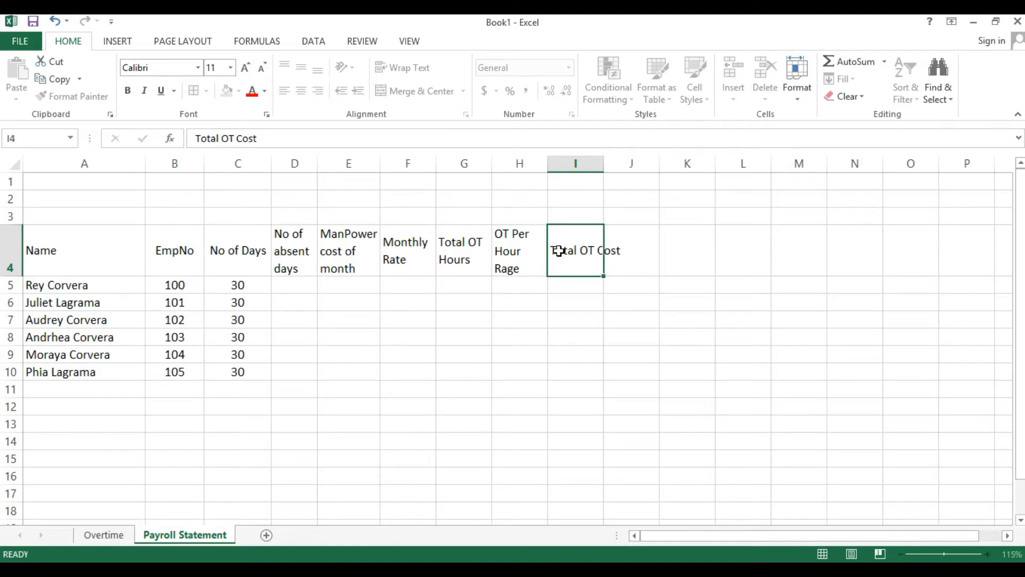
key(Tab)
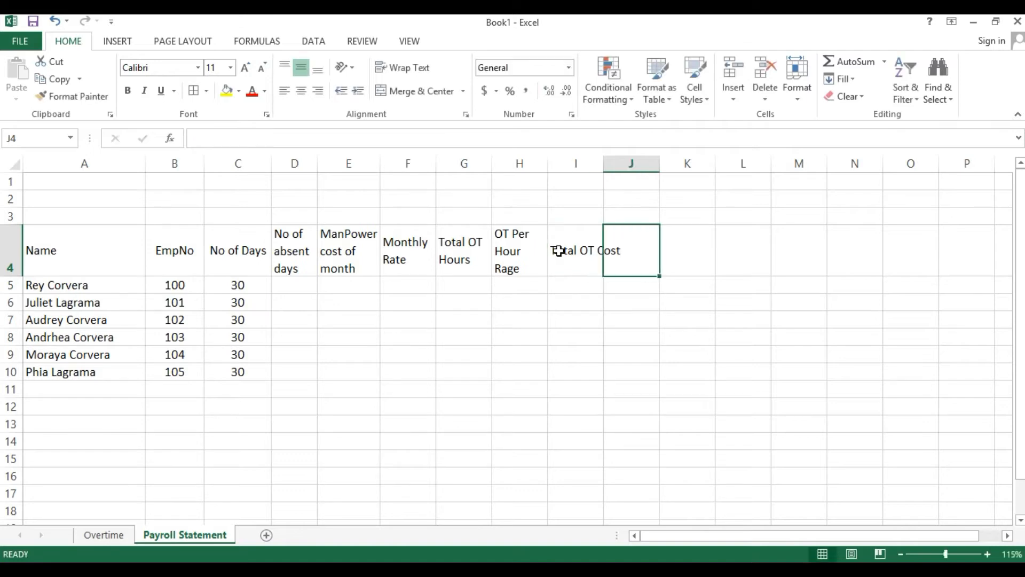
text(Total)
key(Tab)
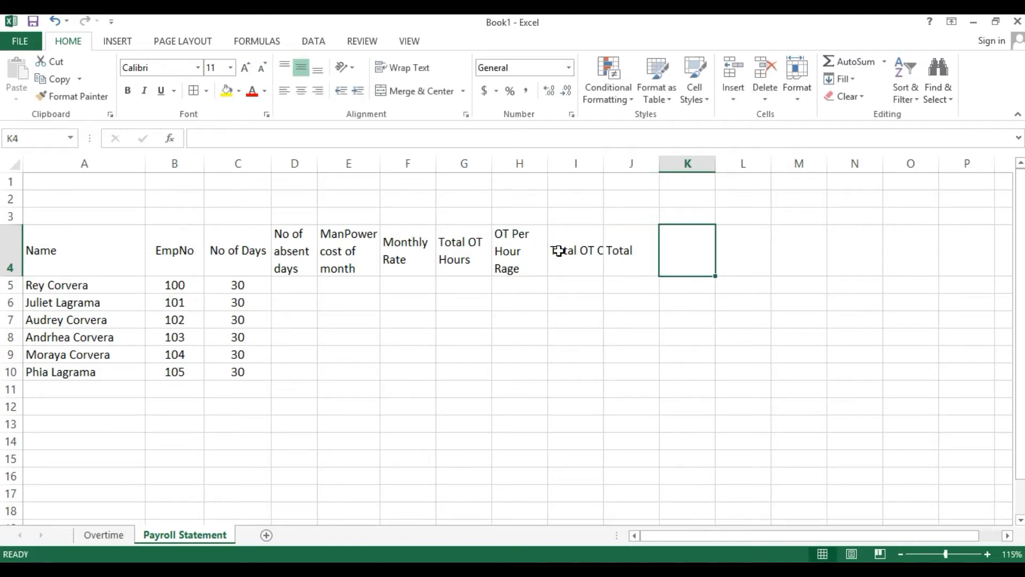
Step: Enter the header "Signature/Remarks" in K4
text(Signa)
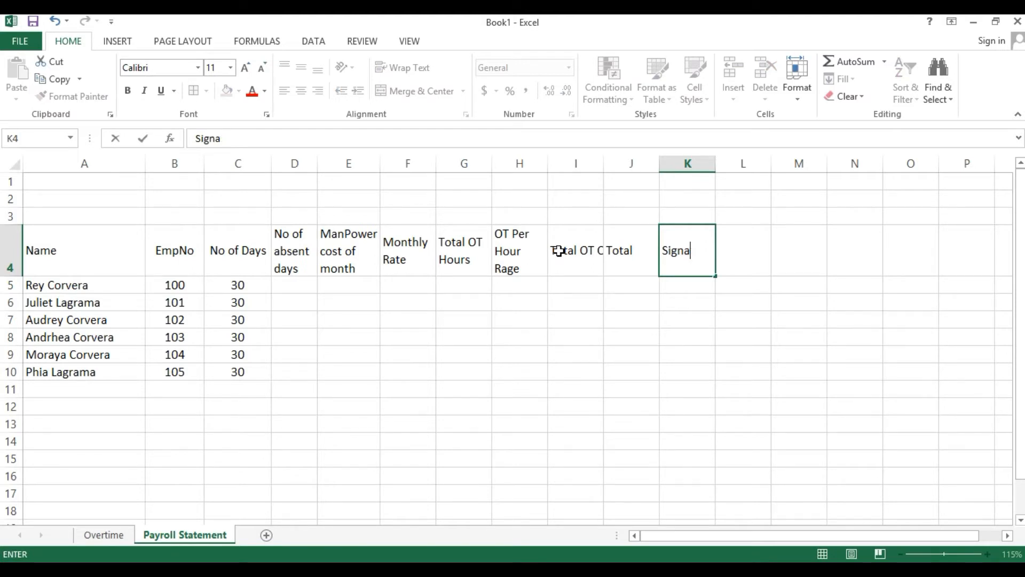
text(ture/Re)
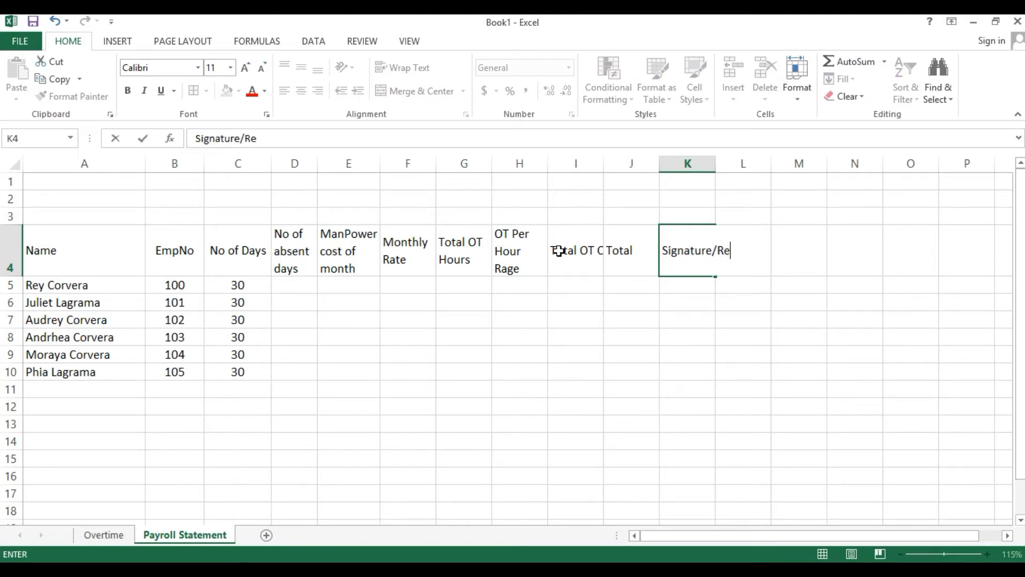
text(marks)
key(Return)
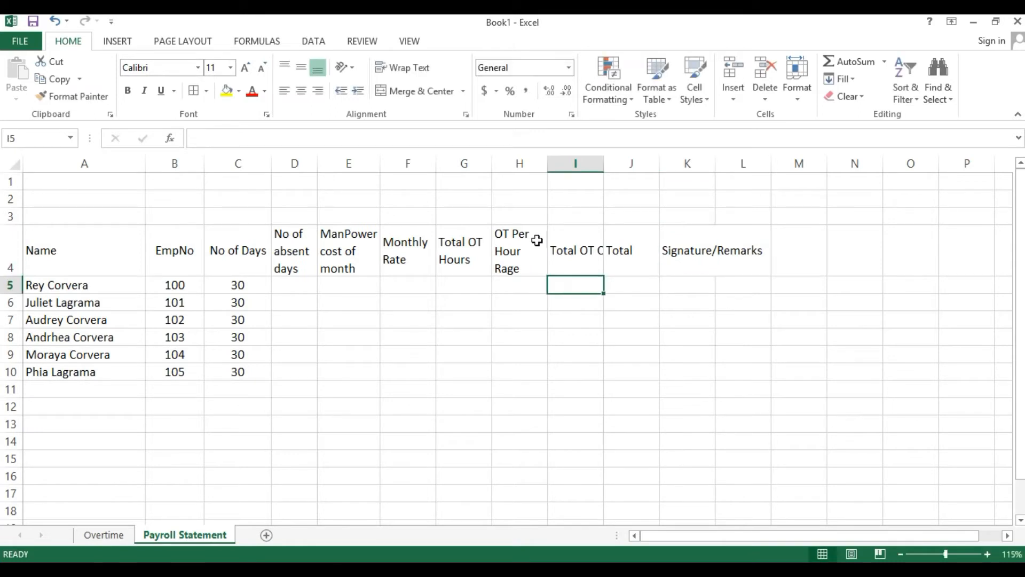
Step: Widen columns I, H, K and D so their row 4 headers fit
drag(602, 164, 647, 175)
drag(548, 169, 564, 169)
drag(779, 165, 858, 195)
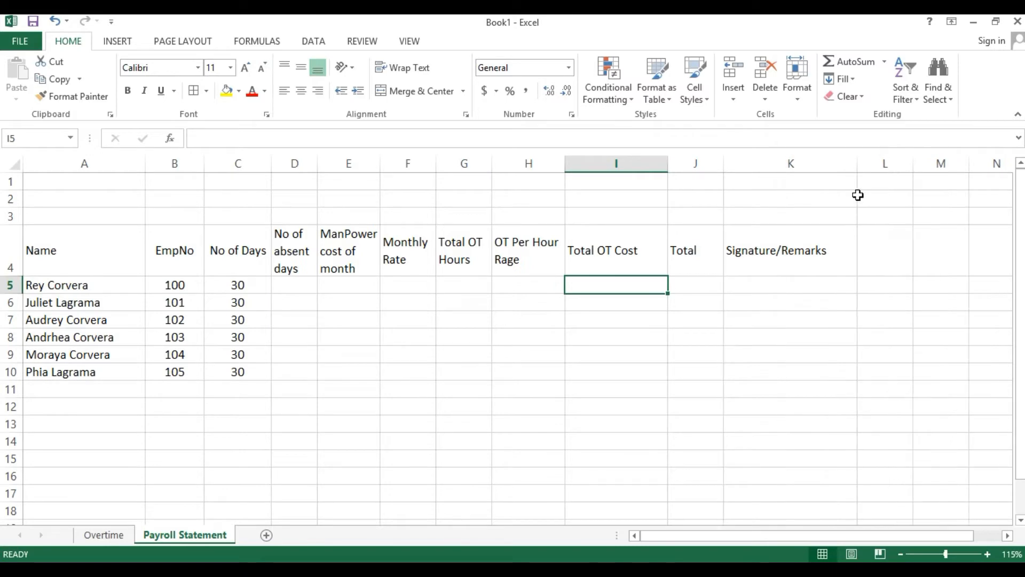
click(450, 254)
click(363, 247)
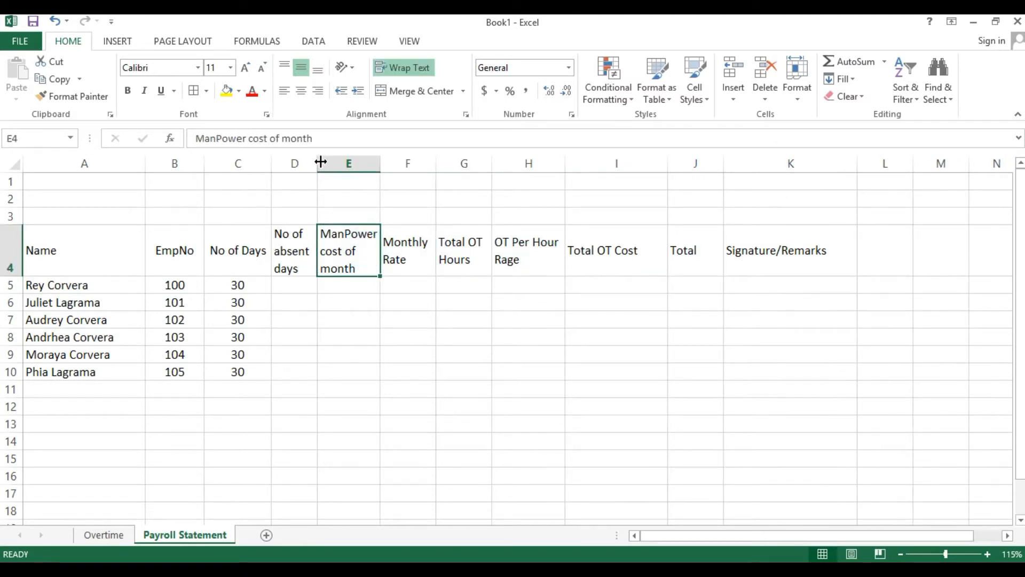
drag(321, 162, 323, 163)
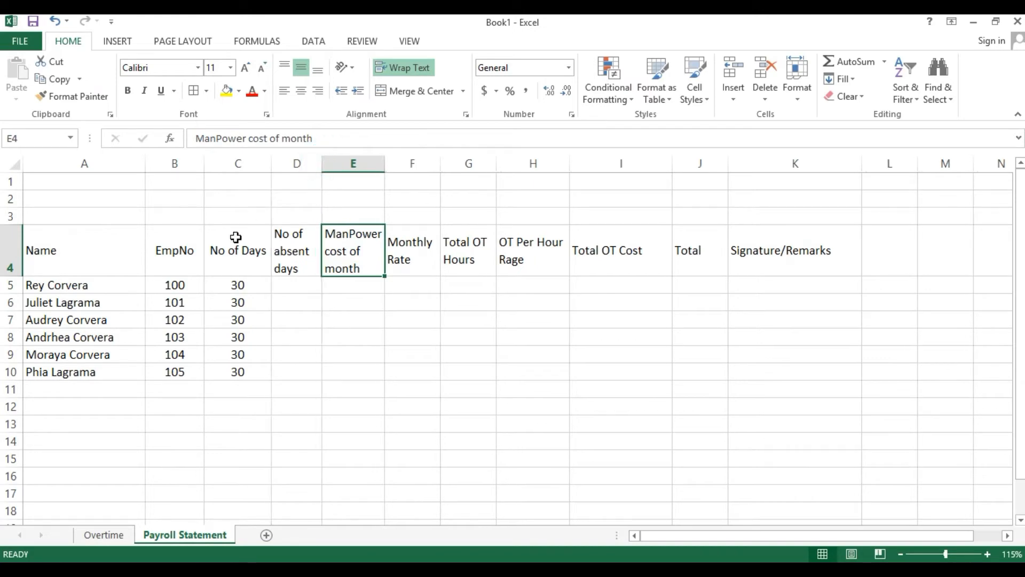
Step: Review the daily overtime entries and total hours in the Overtime sheet
click(105, 536)
drag(233, 269, 834, 332)
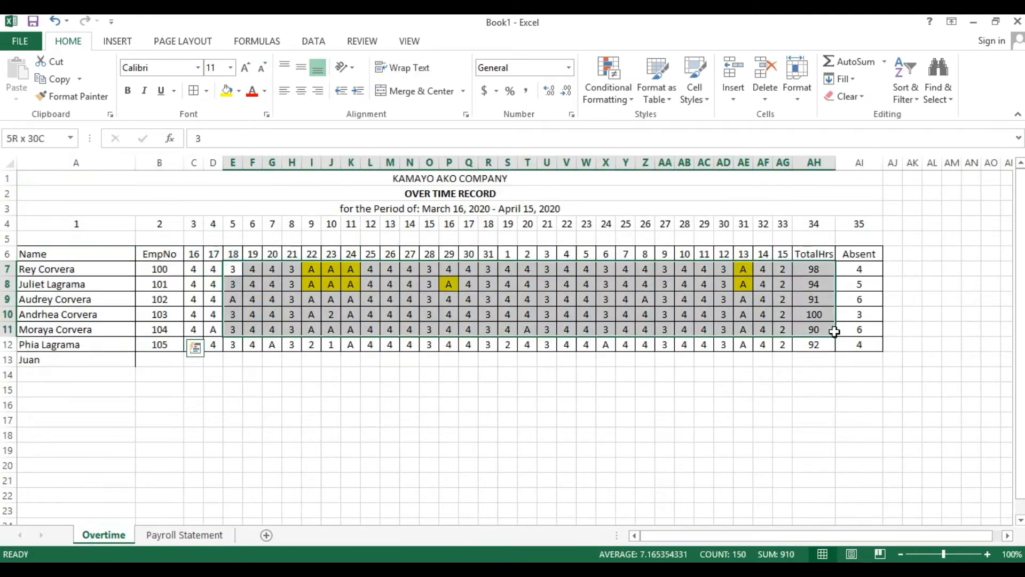
click(782, 299)
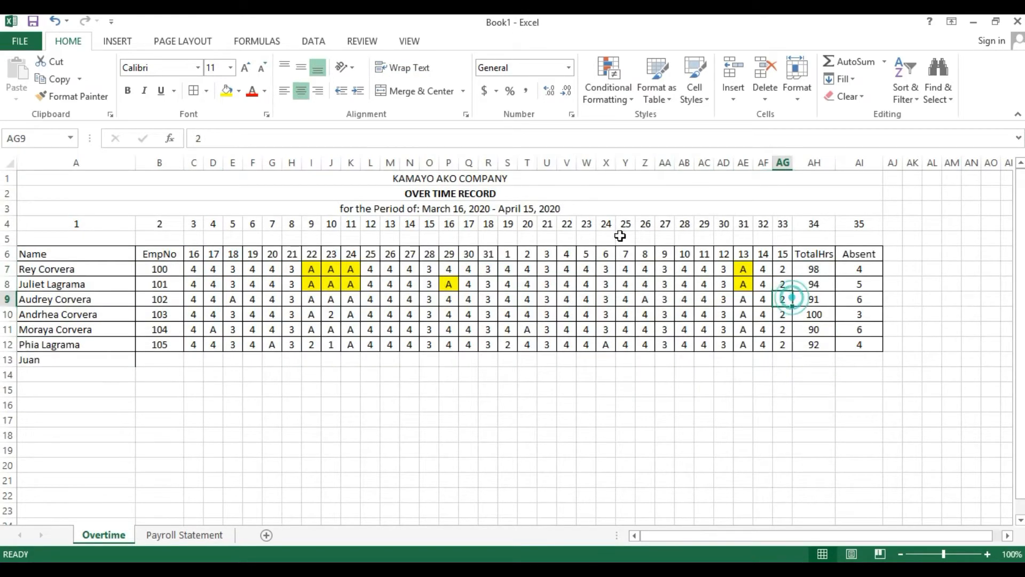
Step: Center the contents of column D in the Payroll Statement sheet and select cell D5
click(160, 534)
click(288, 163)
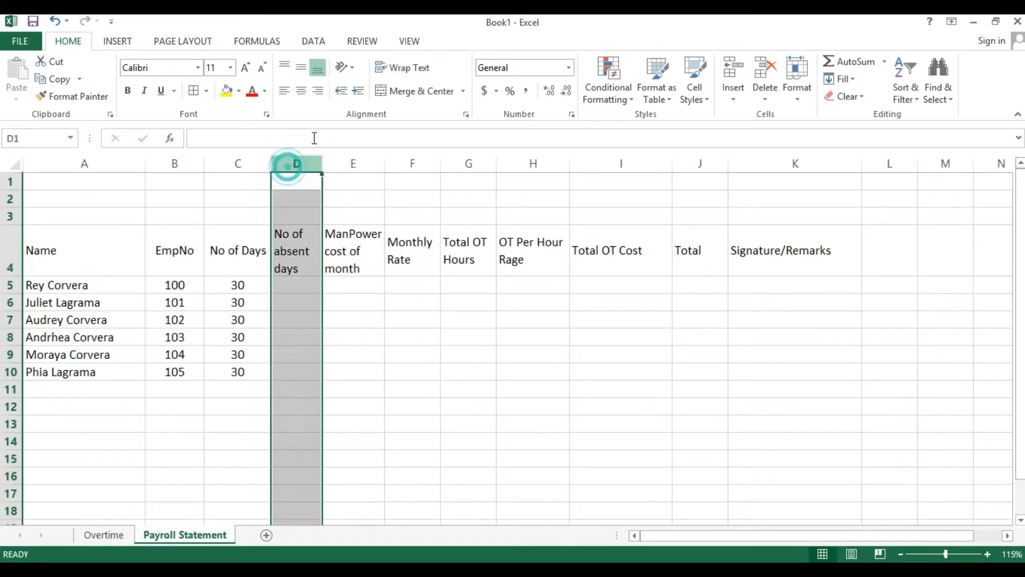
click(301, 91)
click(284, 239)
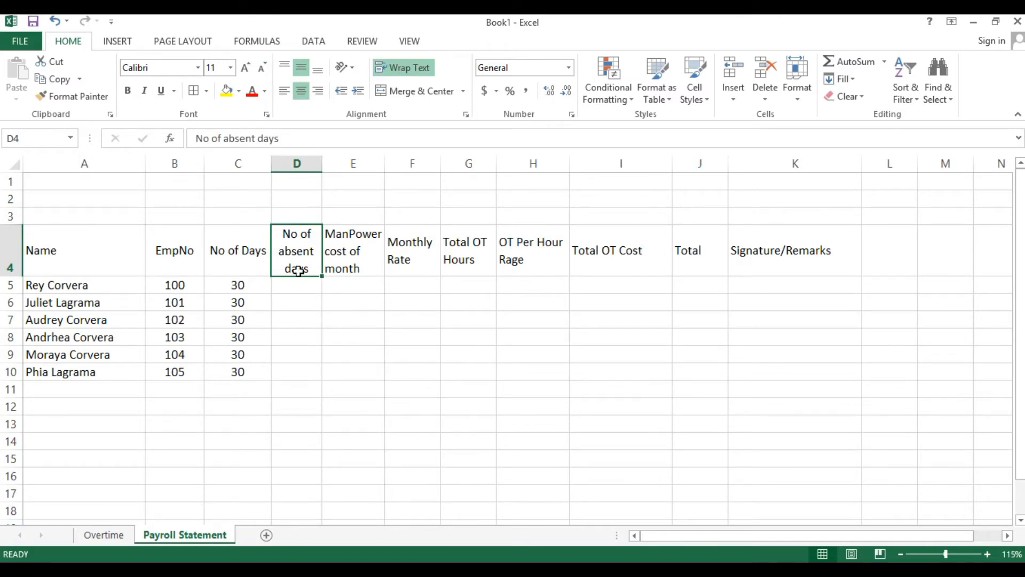
click(293, 291)
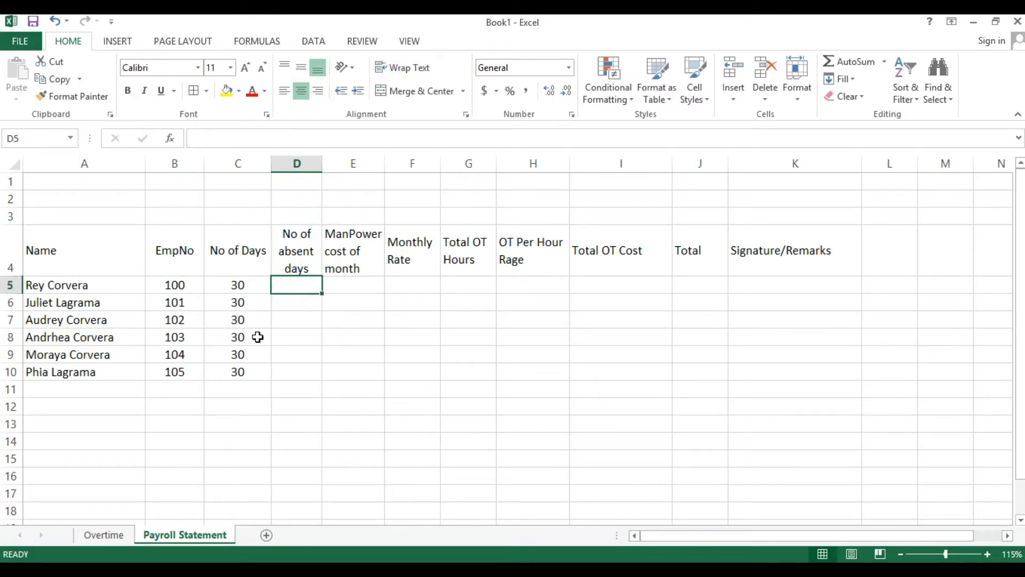
Step: Examine the Absent column in the Overtime sheet, including its values and the column index number above it in row 4
click(113, 533)
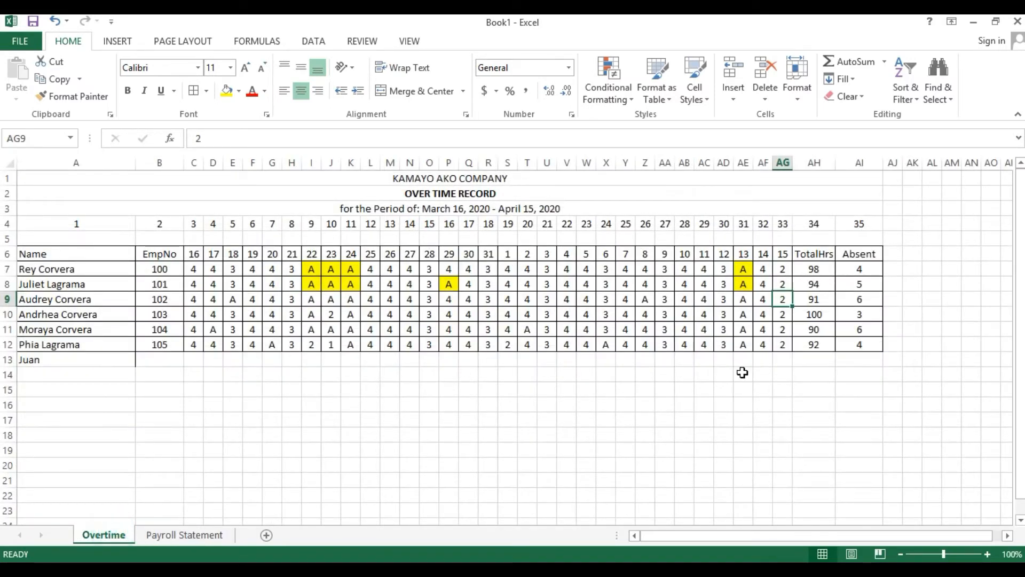
drag(857, 269, 854, 335)
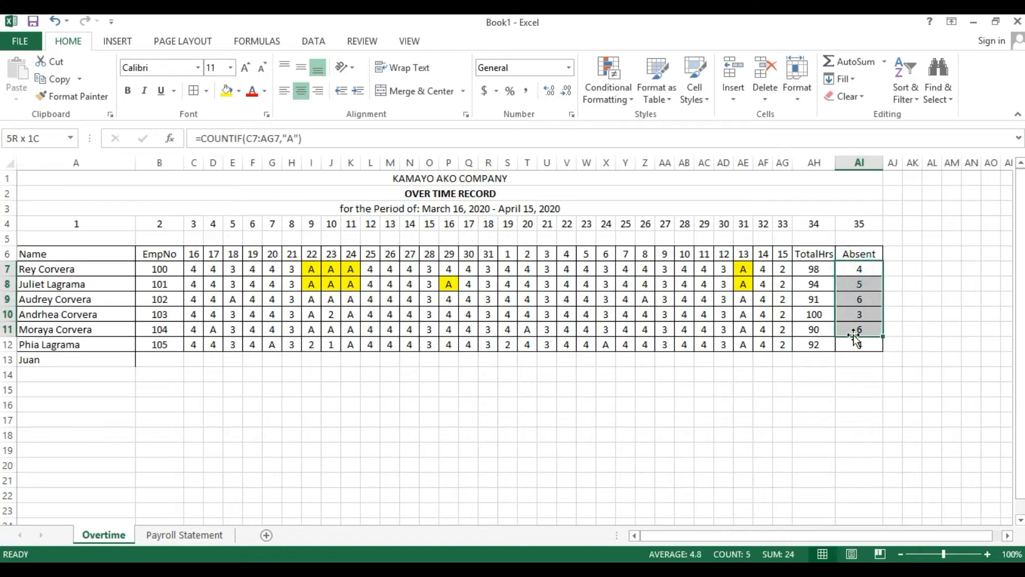
click(181, 533)
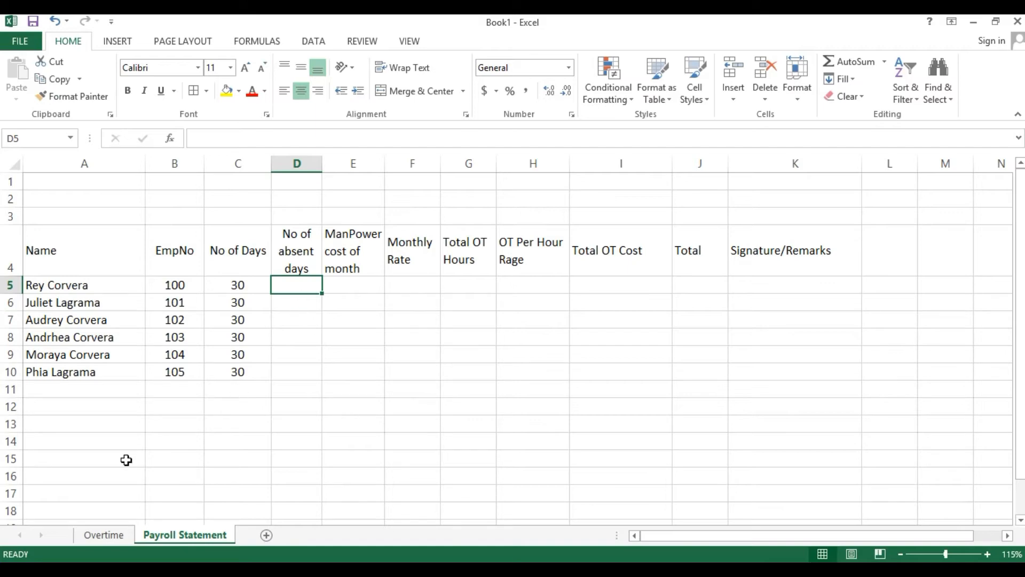
click(99, 536)
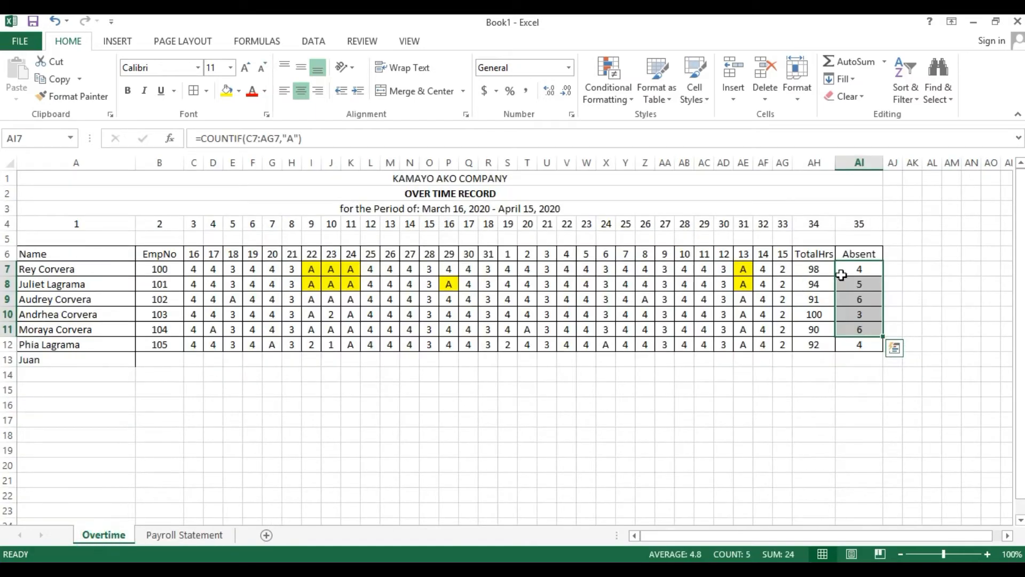
click(861, 270)
click(177, 535)
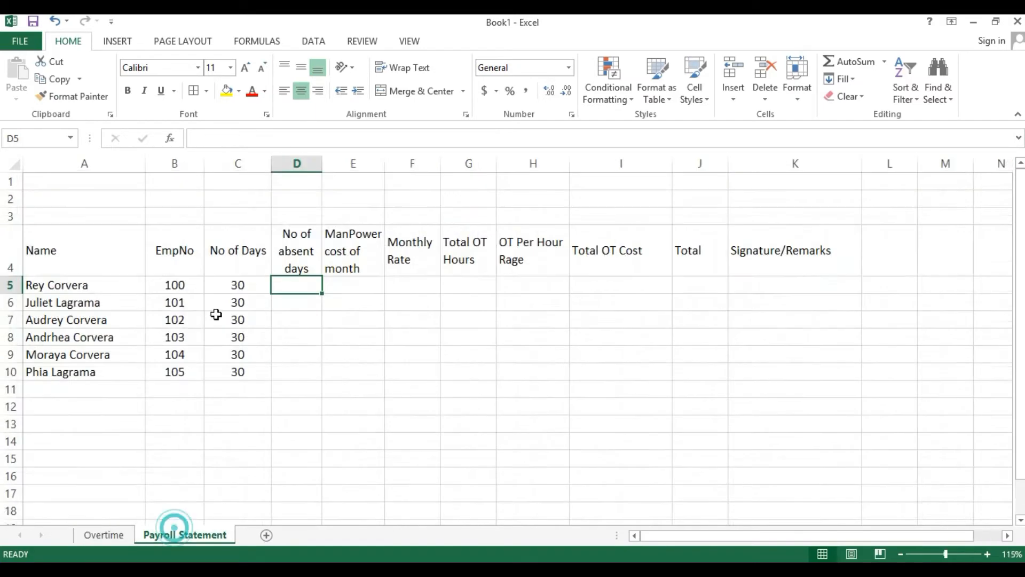
click(291, 247)
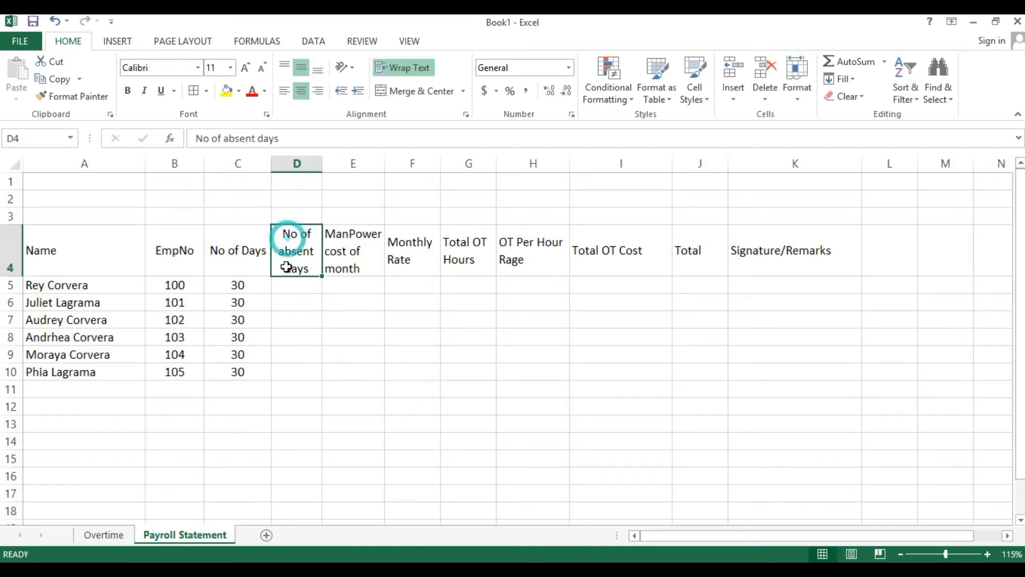
click(95, 534)
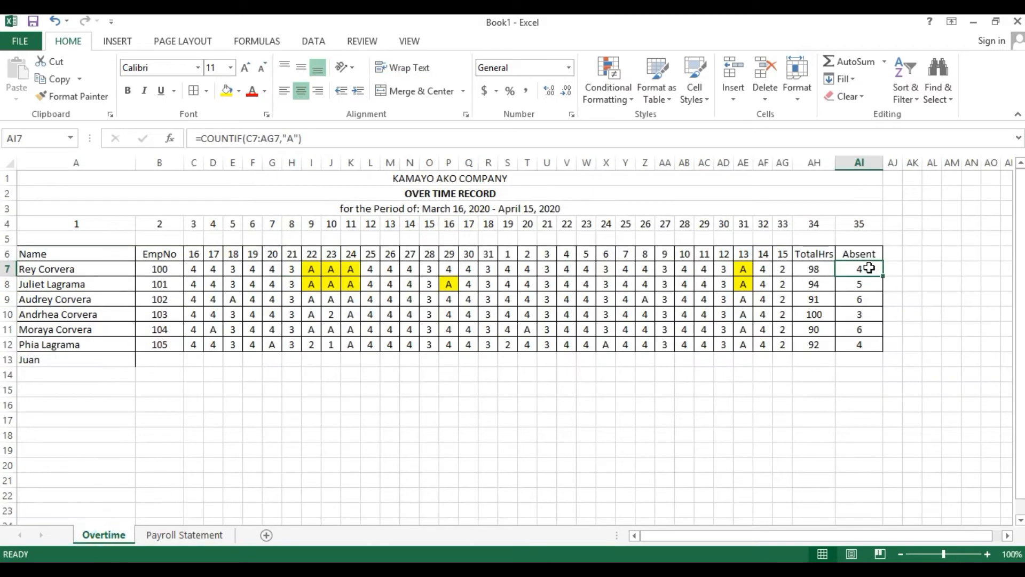
click(871, 220)
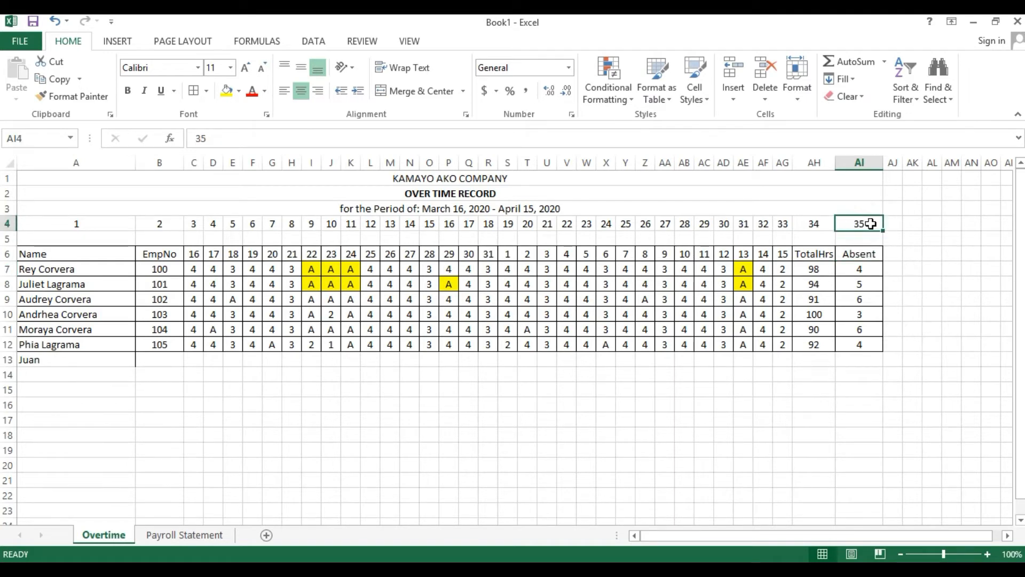
Step: Enter =VLOOKUP(A5,Overtime,35,FALSE) in D5 of the Payroll Statement sheet and fill the formula down to D10
click(198, 536)
click(294, 290)
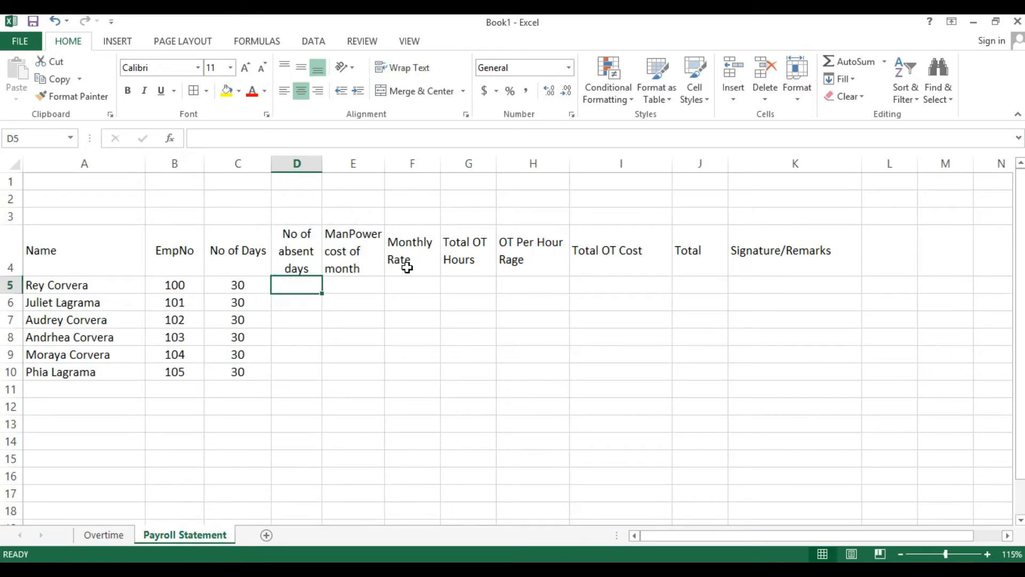
text(=)
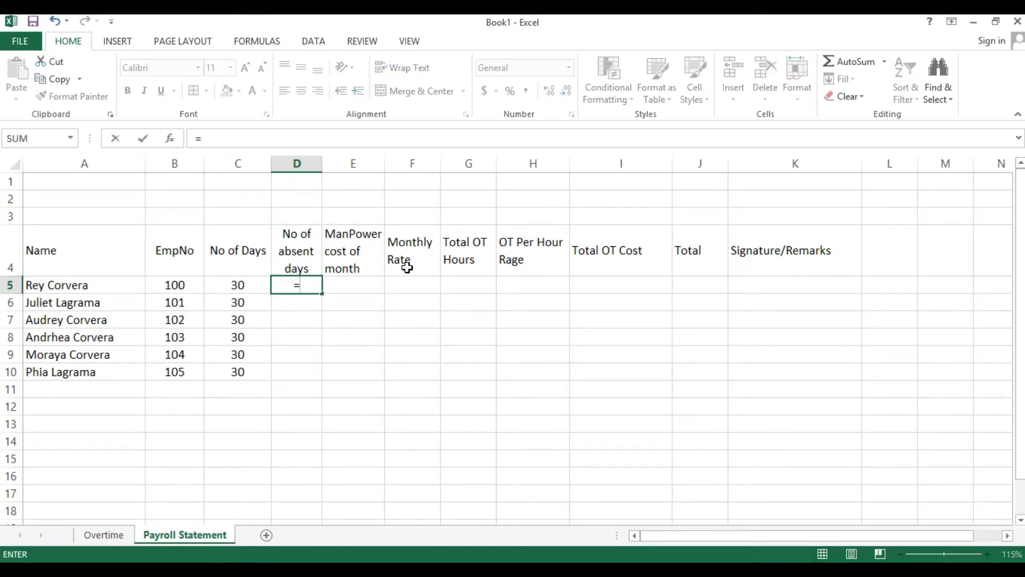
text(v)
key(Down)
key(Down)
key(Down)
key(Down)
key(Down)
key(Down)
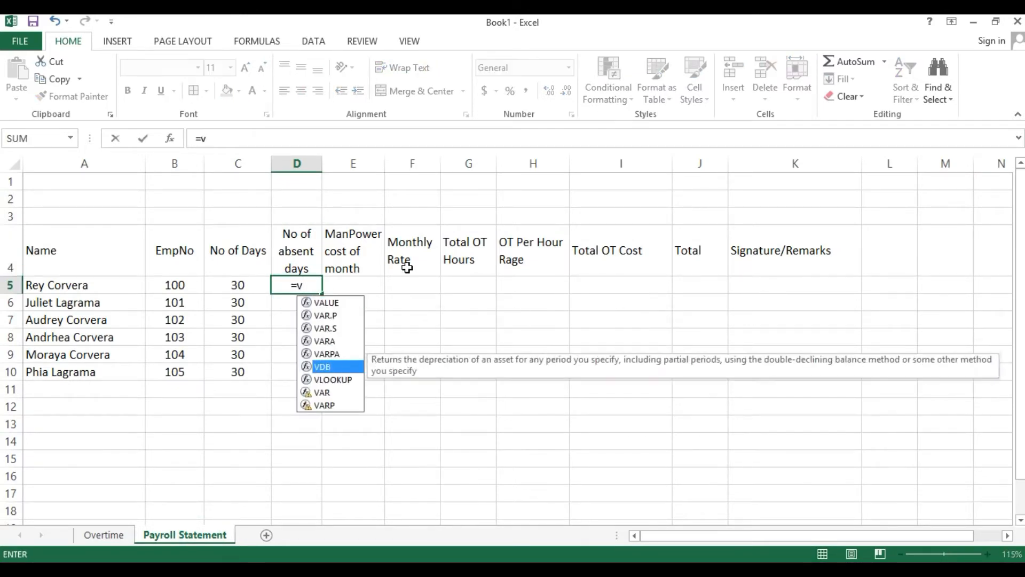
key(Tab)
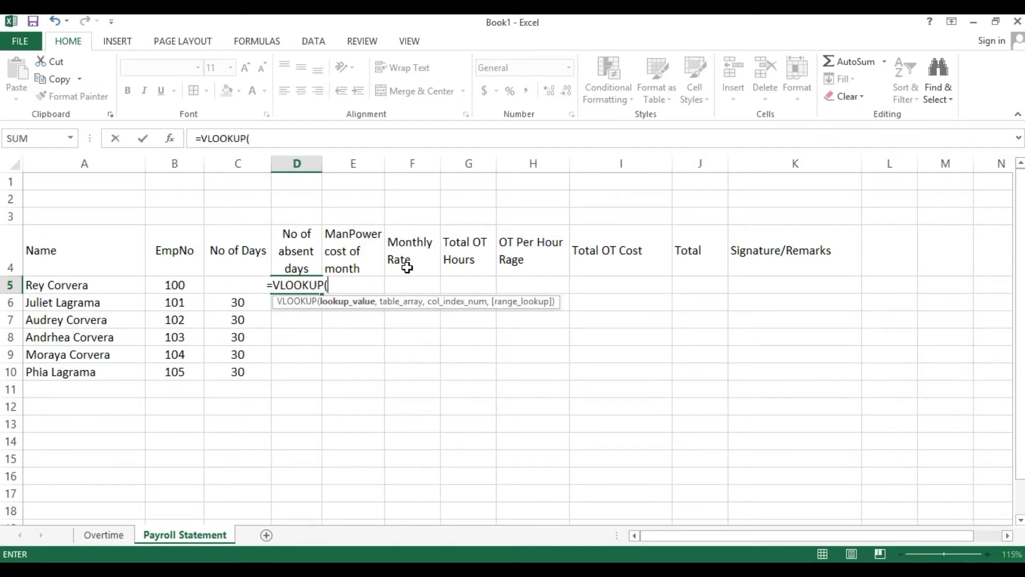
click(45, 286)
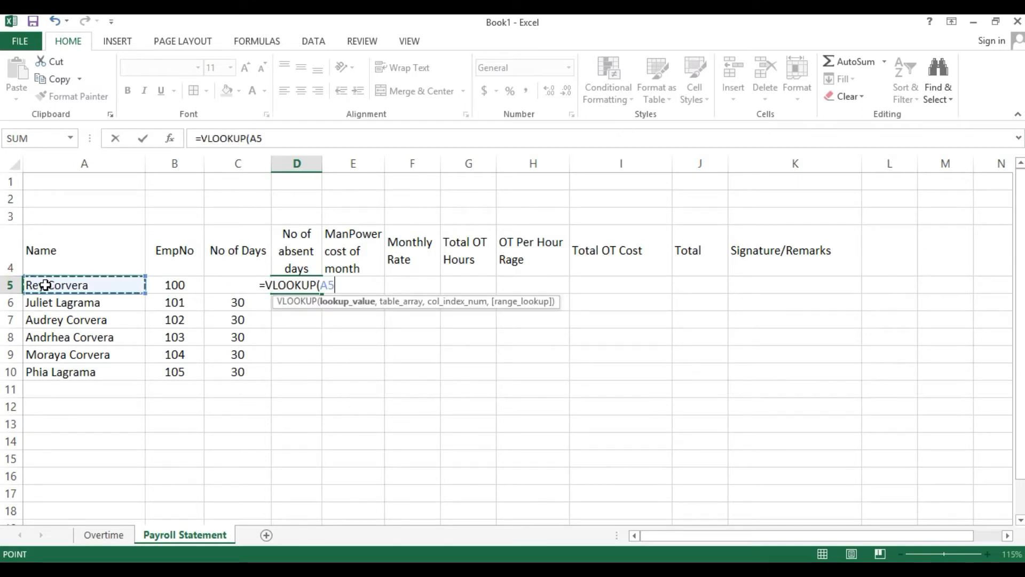
text(,)
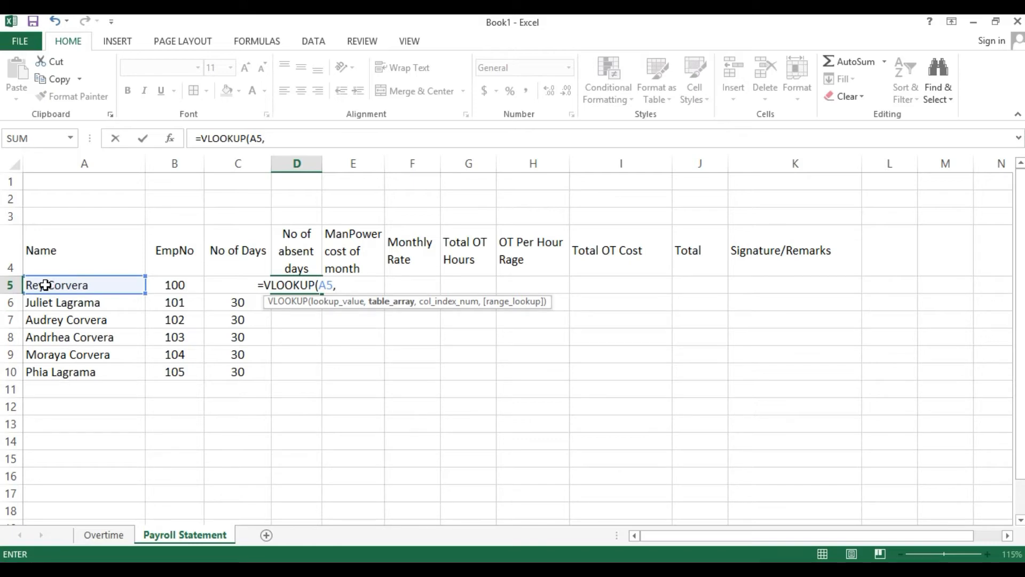
text(ov)
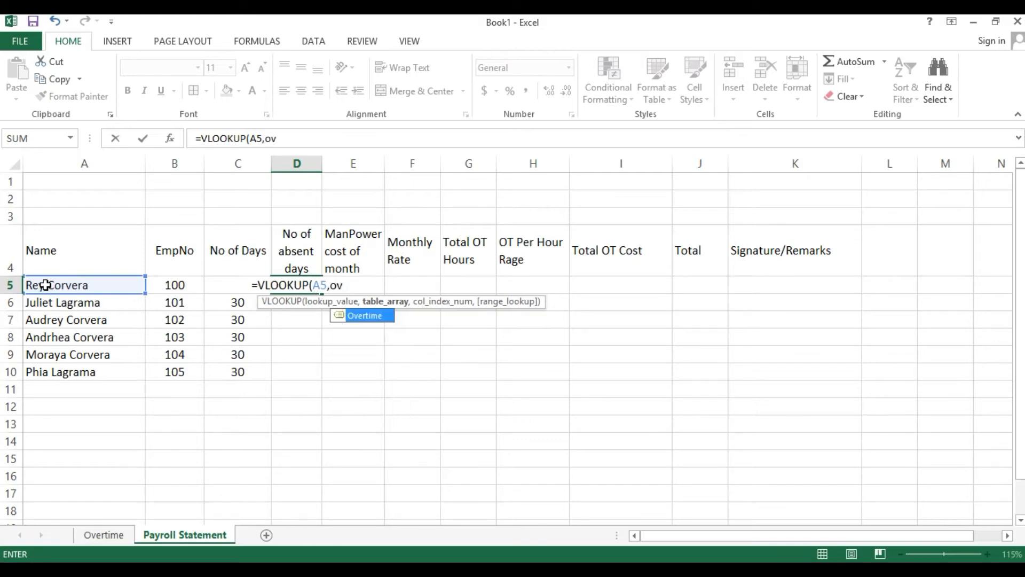
key(Tab)
text(,)
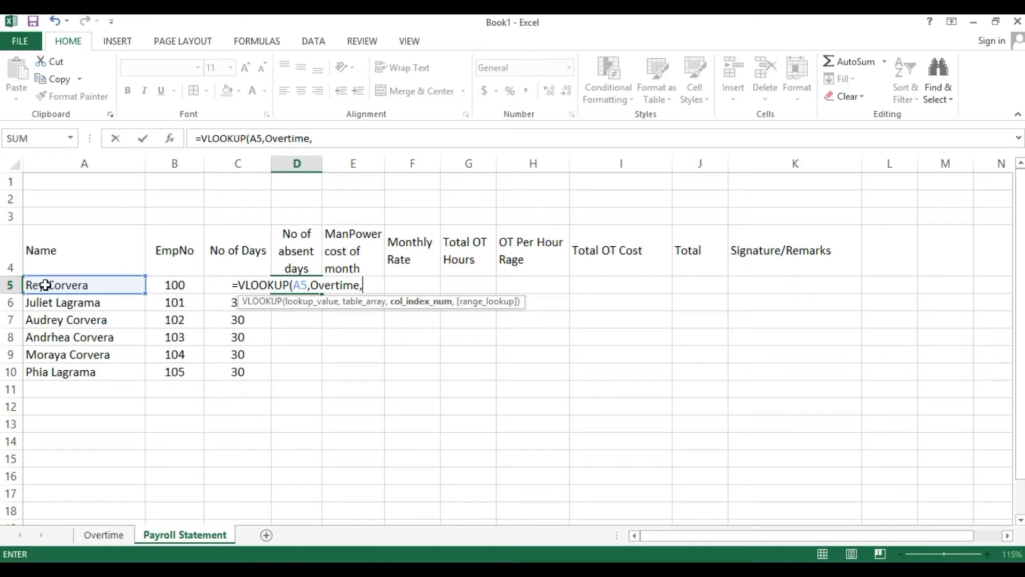
text(35)
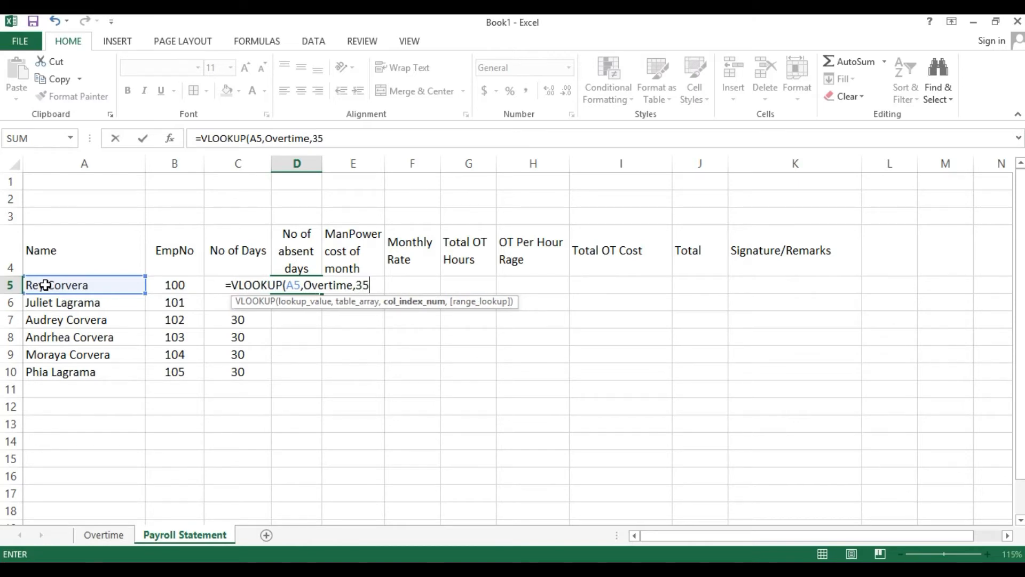
text(,)
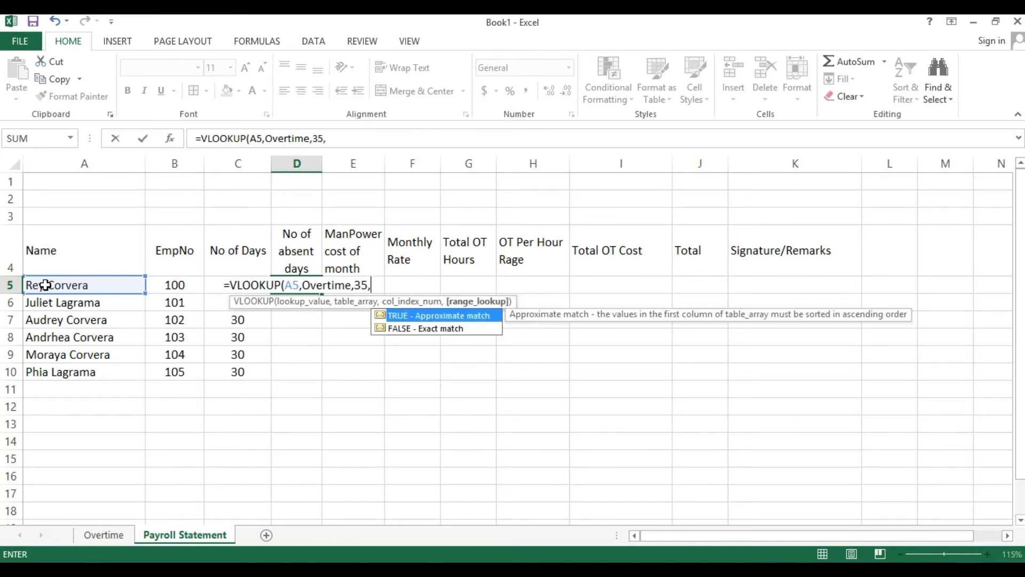
key(Down)
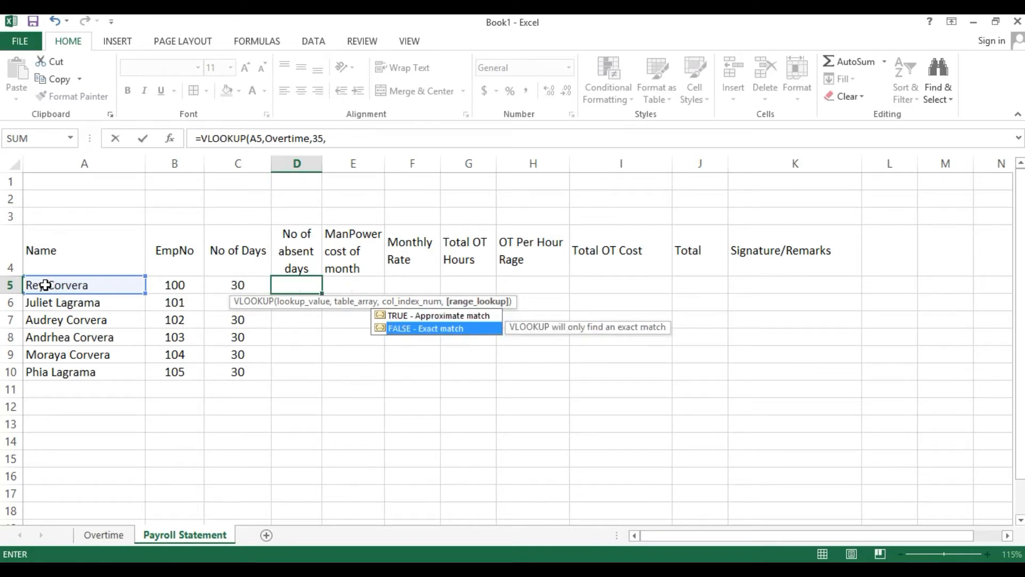
key(Tab)
key(Return)
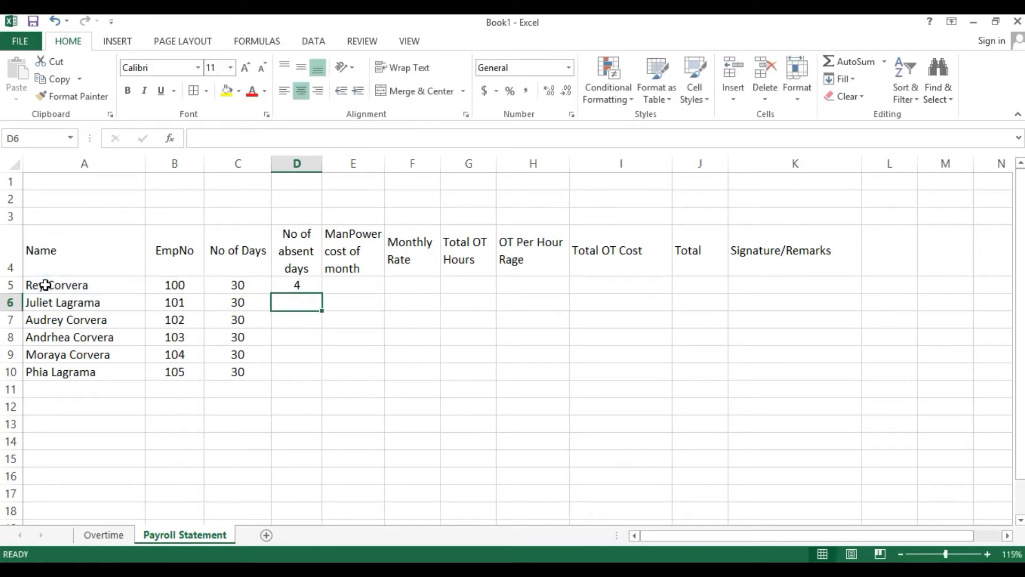
click(288, 283)
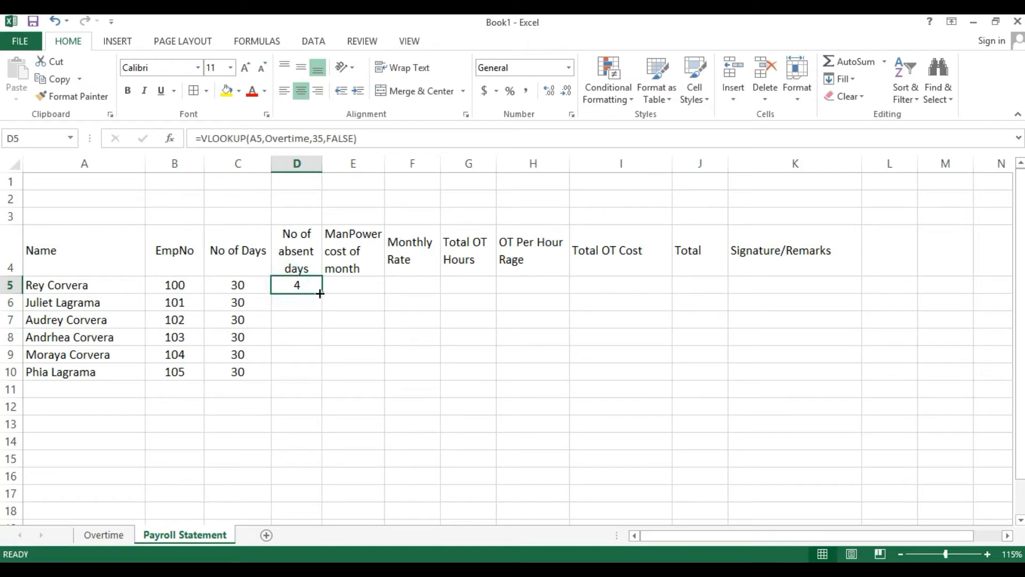
drag(322, 293, 319, 375)
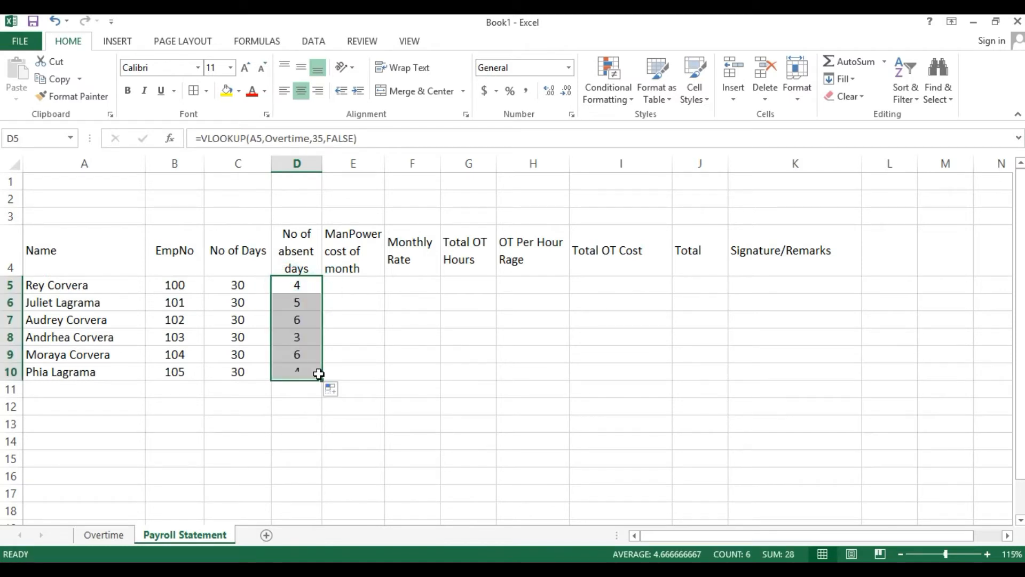
Step: Copy D5:D10 and paste only the values into the Overtime sheet starting at AJ7, after widening column AJ
drag(291, 284, 296, 374)
key(ctrl+c)
click(102, 534)
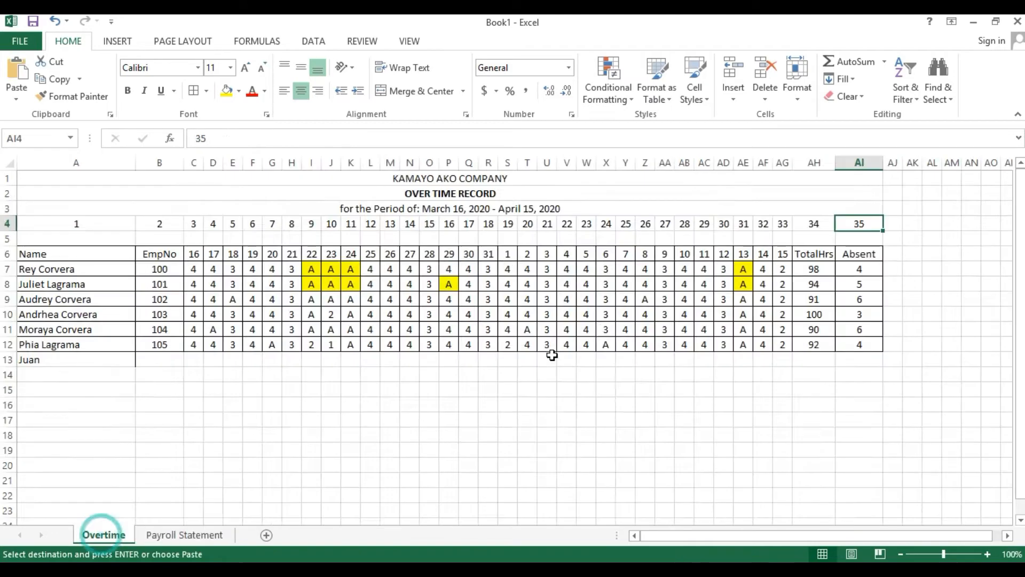
drag(906, 164, 961, 163)
click(904, 268)
right_click(904, 271)
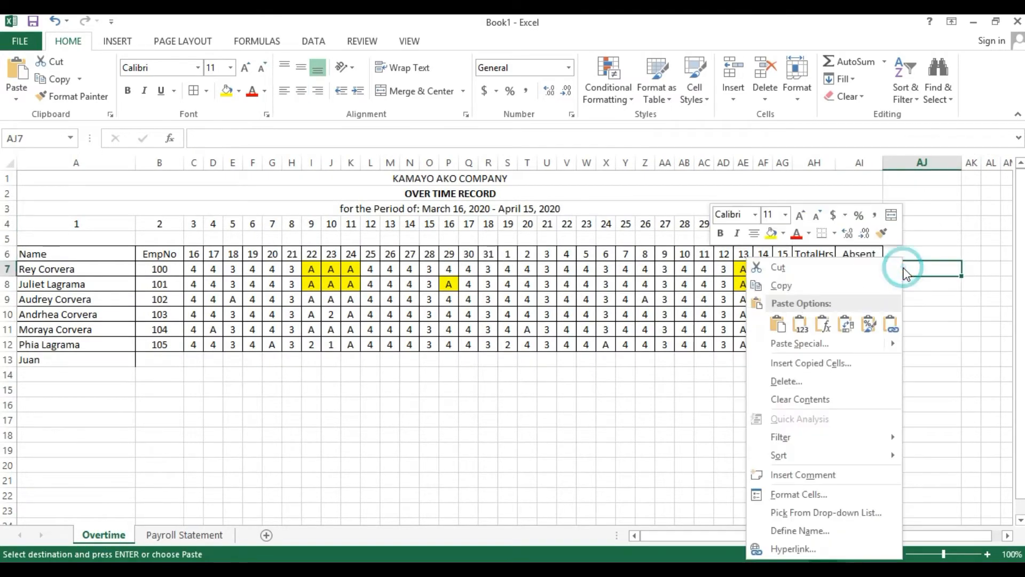
click(800, 323)
Step: Compare the pasted values with the Absent column and clear the contents of AJ6:AJ12
click(938, 269)
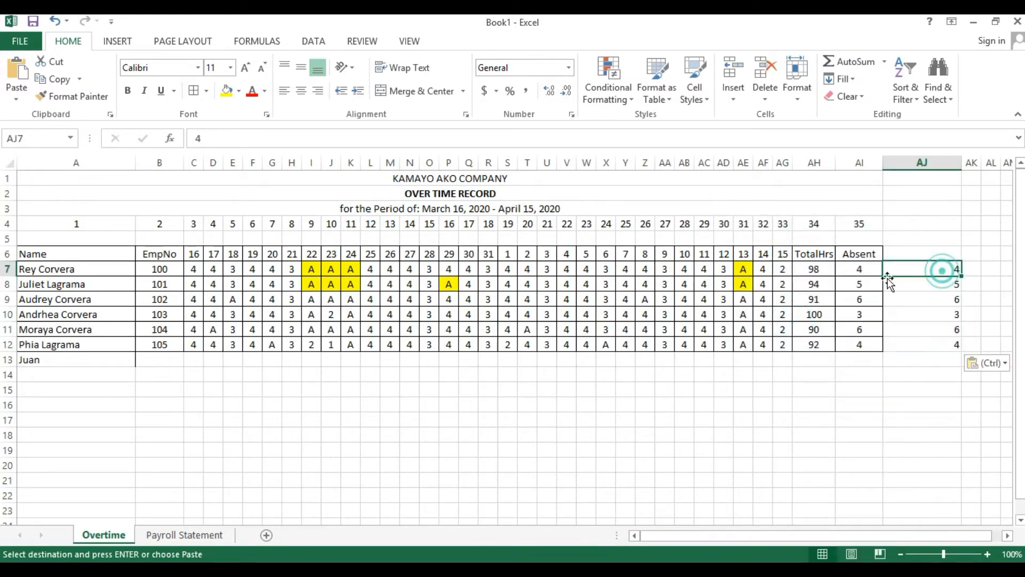
drag(860, 267, 924, 272)
drag(861, 289, 916, 299)
drag(922, 253, 929, 344)
key(Delete)
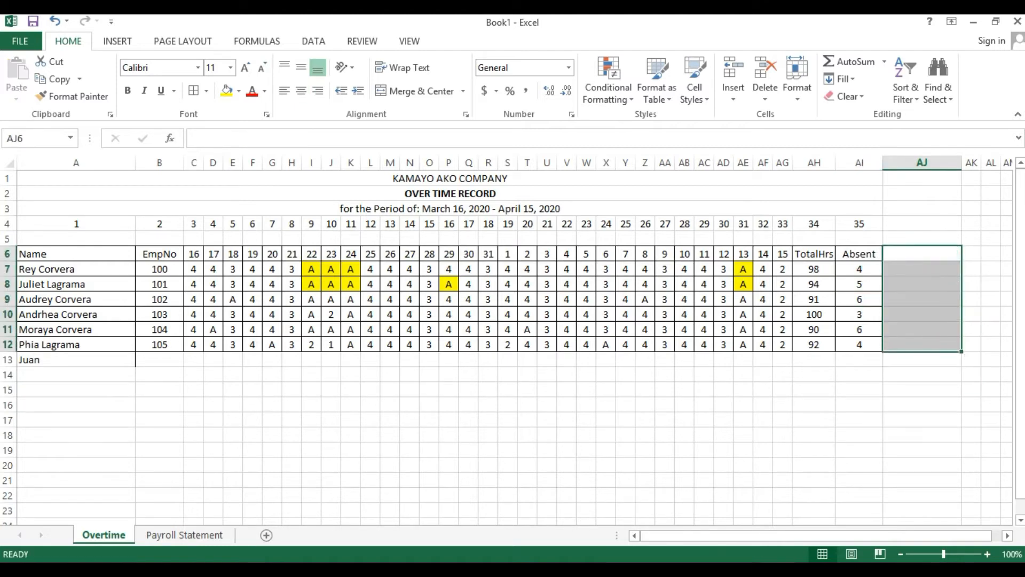
Step: Enter 4500 as the Monthly Rate in F5 of the Payroll Statement sheet
click(183, 535)
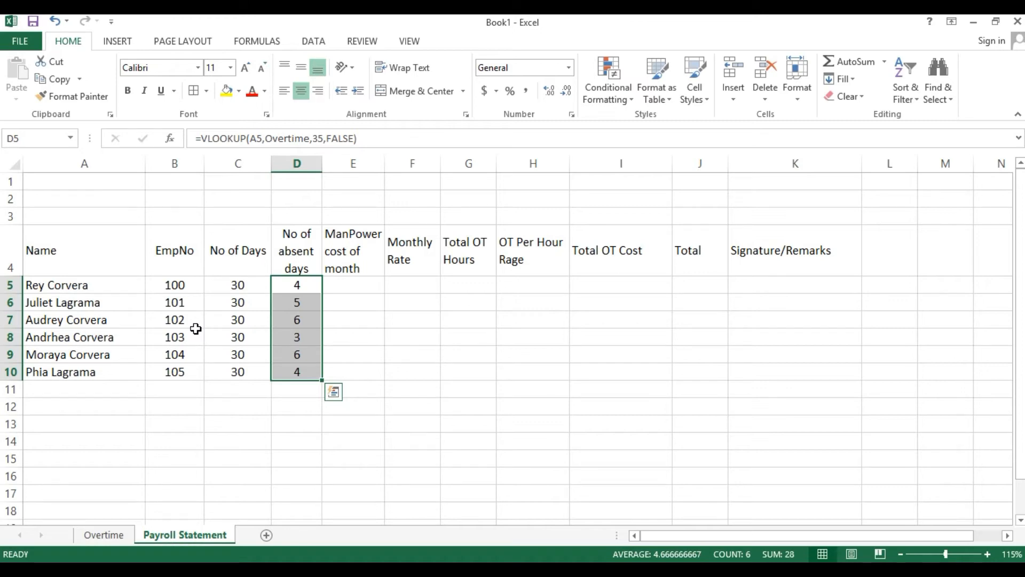
key(Right)
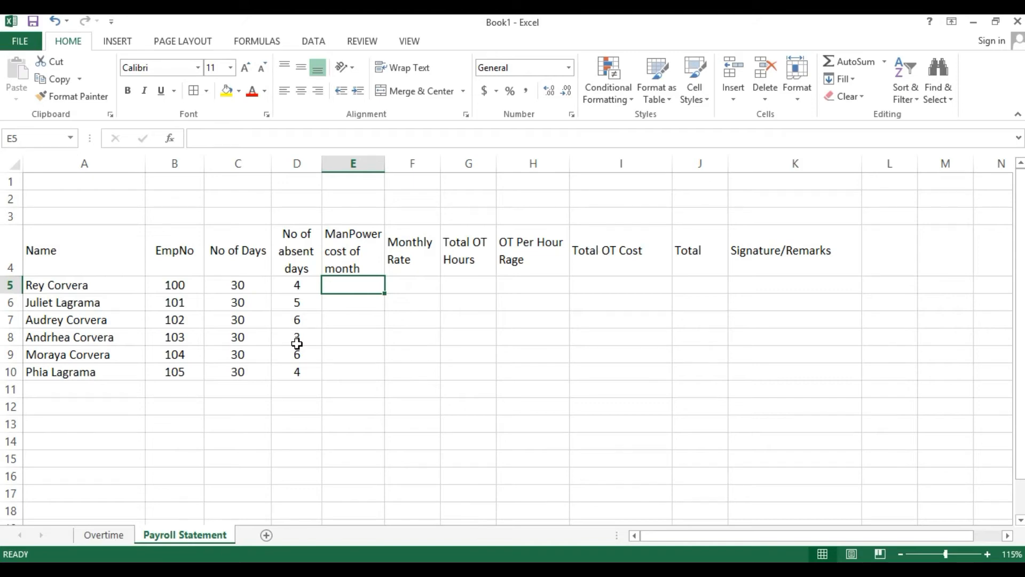
click(237, 288)
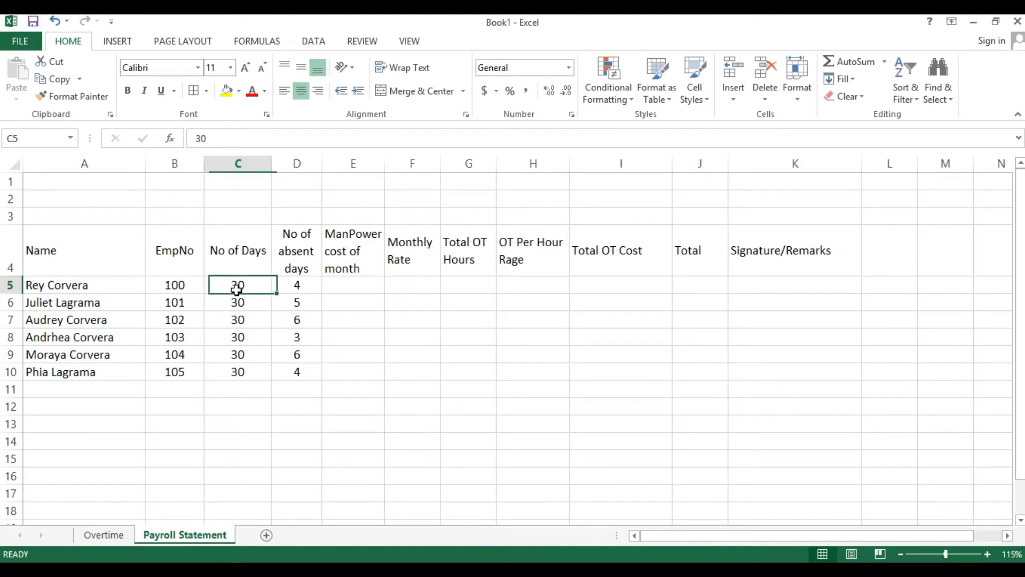
click(346, 287)
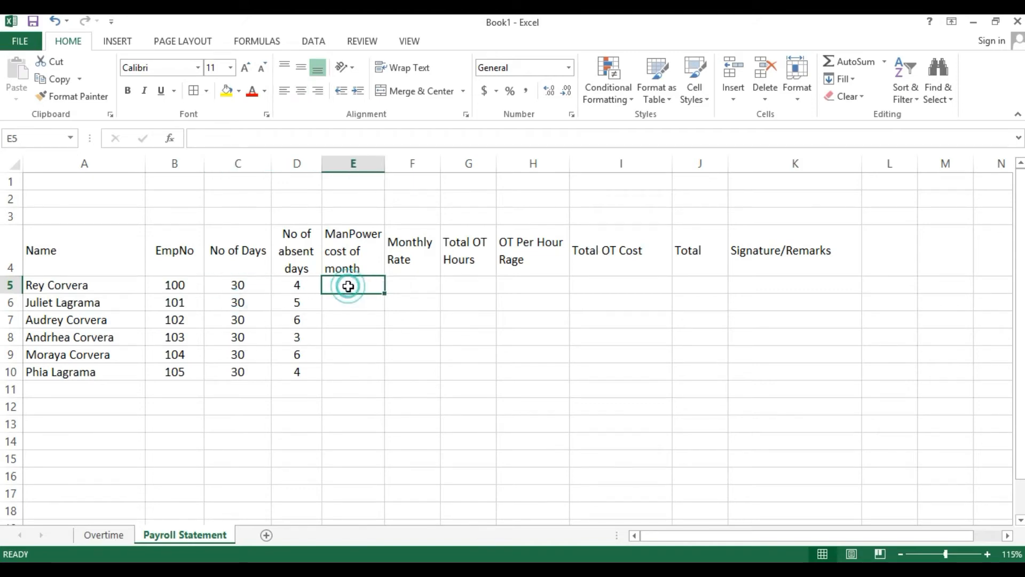
click(420, 281)
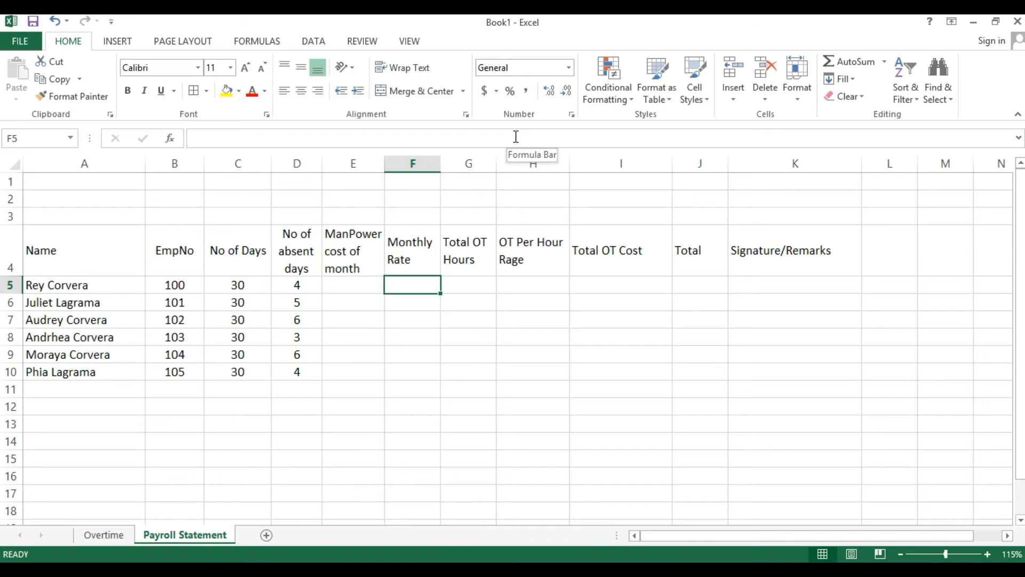
text(450)
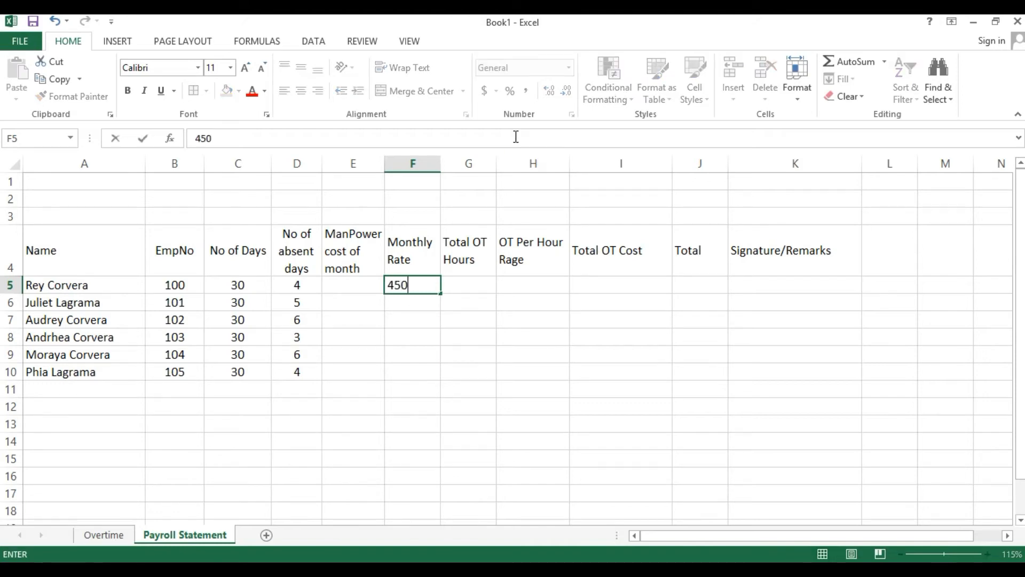
text(0)
key(Return)
key(Up)
key(ctrl+c)
key(Down)
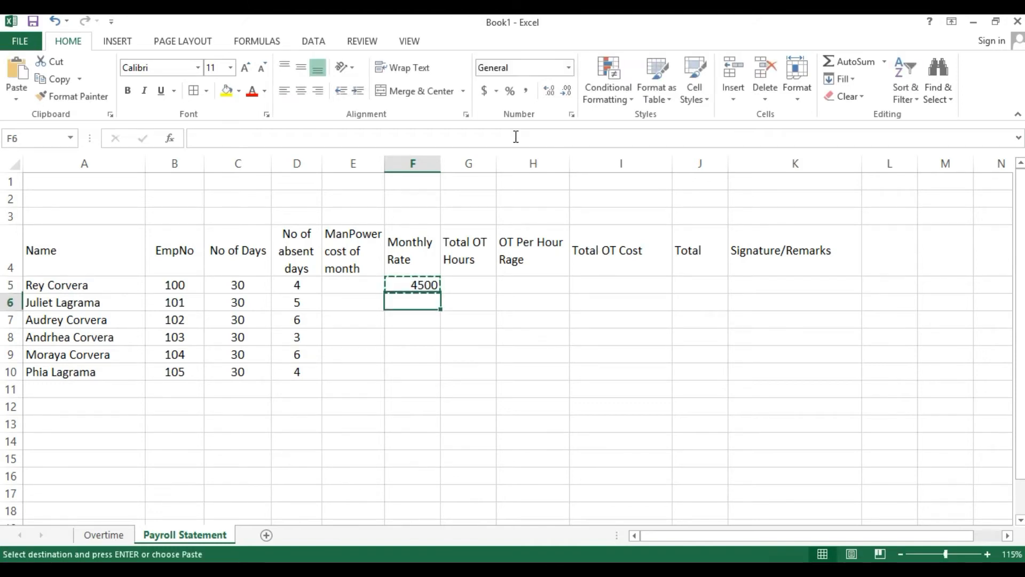
key(shift+Down)
key(Escape)
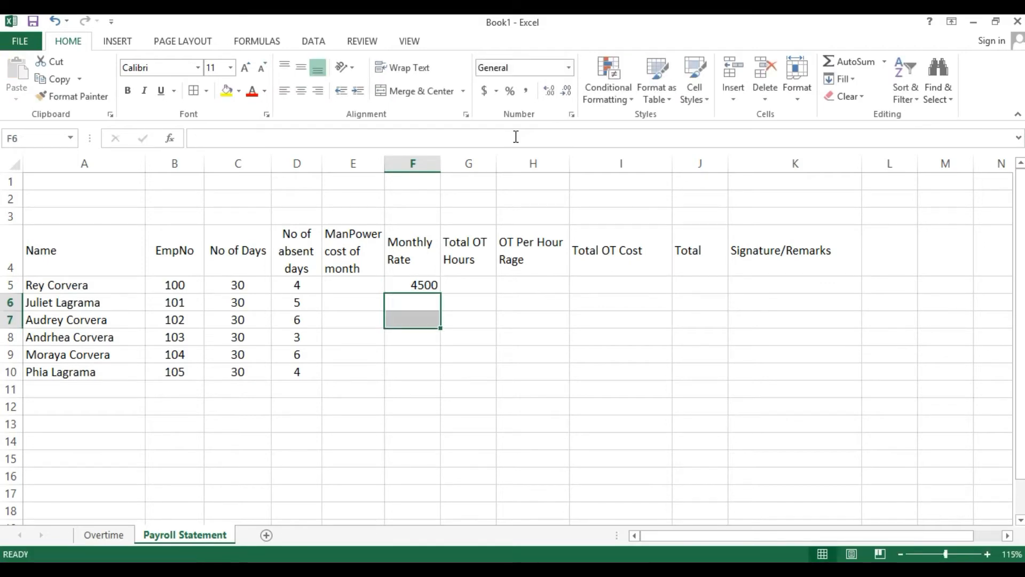
Step: Fill in the remaining Monthly Rates: 4500 in F6, 3500 in F7 and F8, and 2000 in F9 and F10
key(Up)
key(Down)
key(ctrl+d)
key(Down)
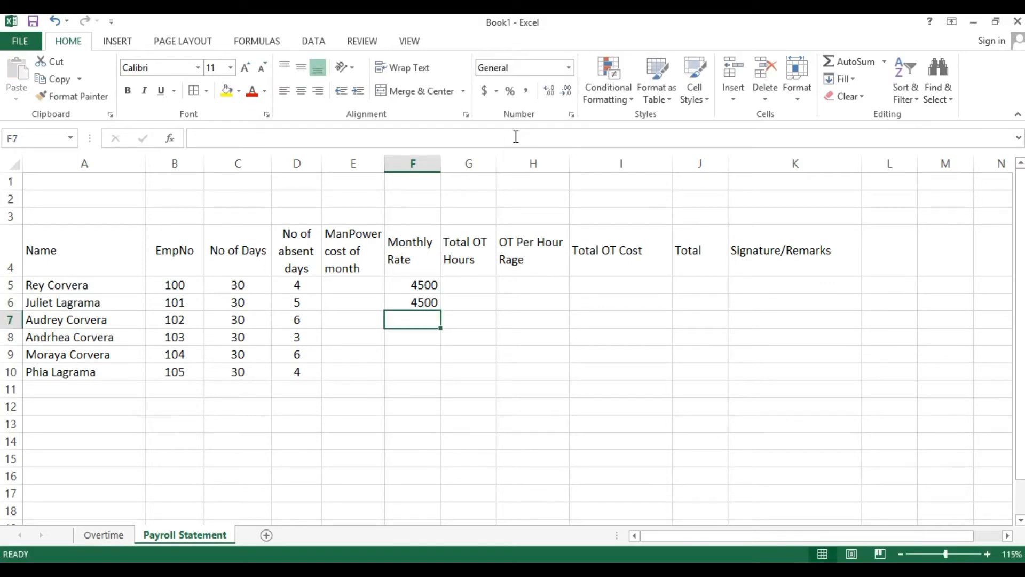
text(3500)
key(Return)
key(ctrl+d)
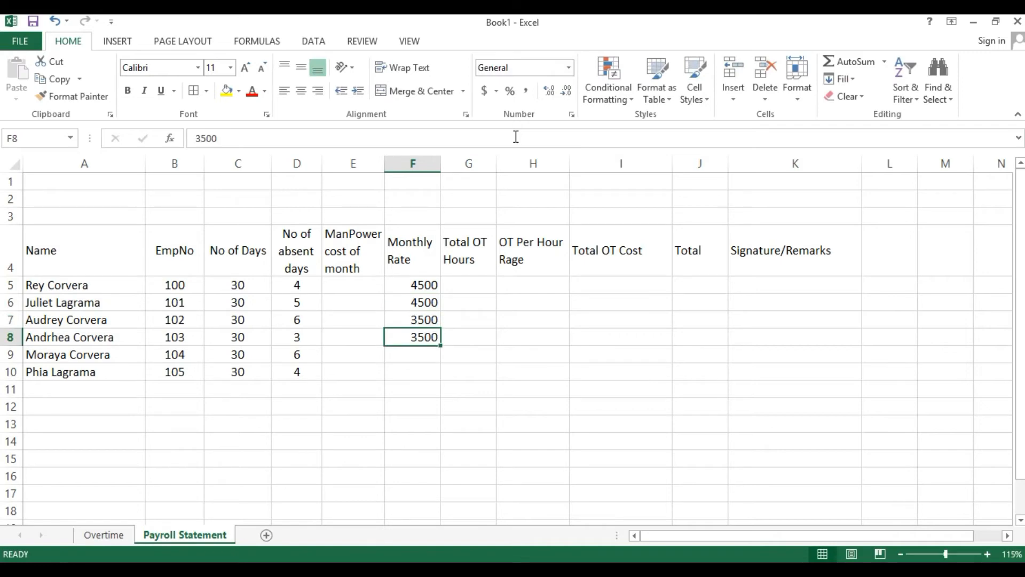
key(Down)
text(2000)
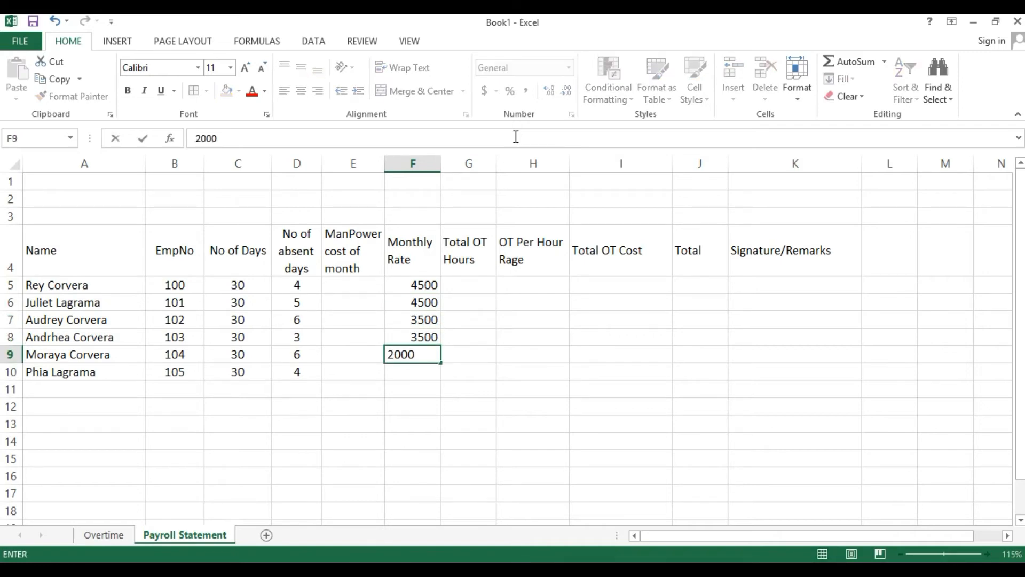
key(Return)
key(ctrl+d)
Step: Center the contents of the Monthly Rate column F and the OT Per Hour column H
click(402, 161)
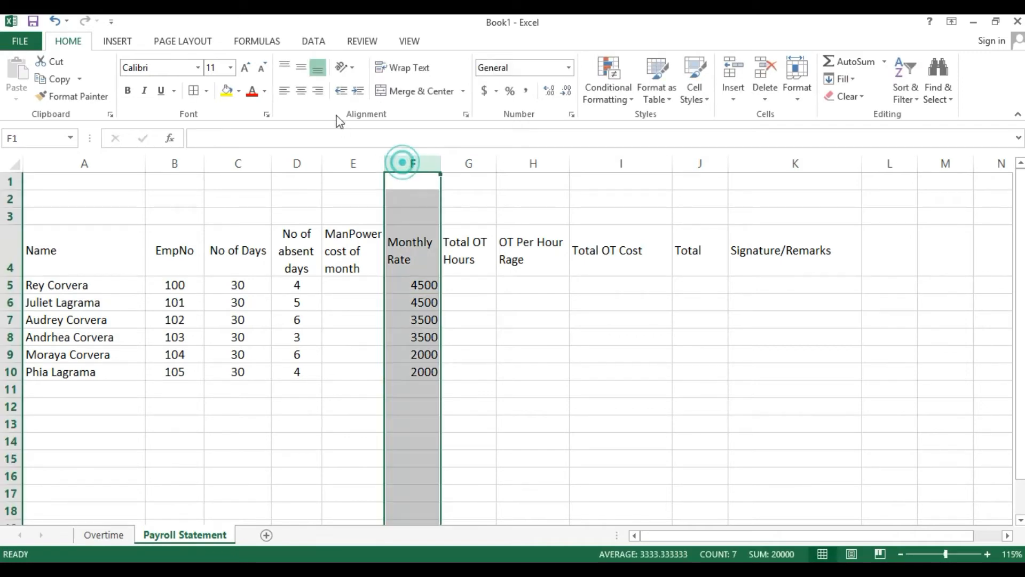
click(301, 91)
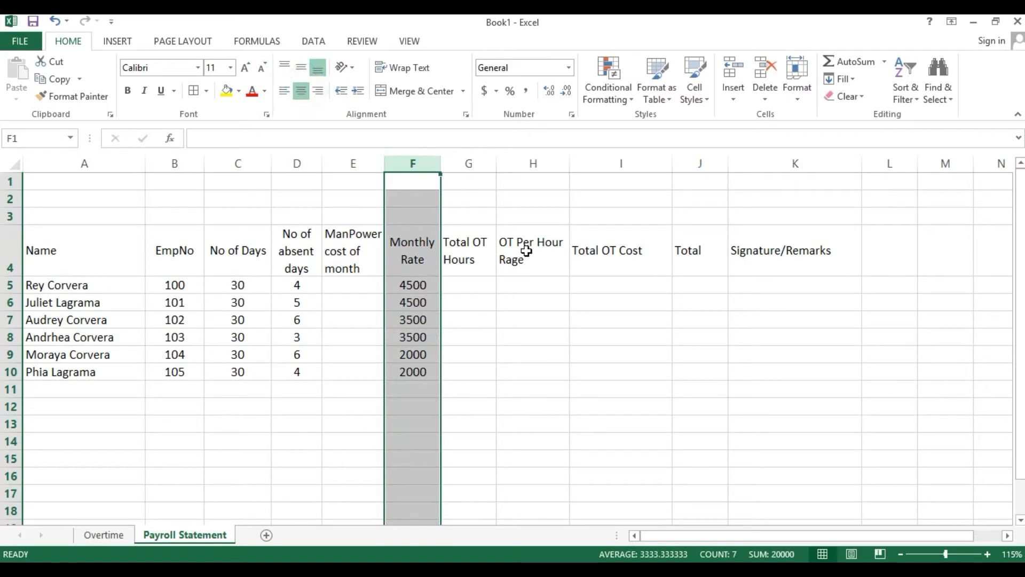
click(531, 164)
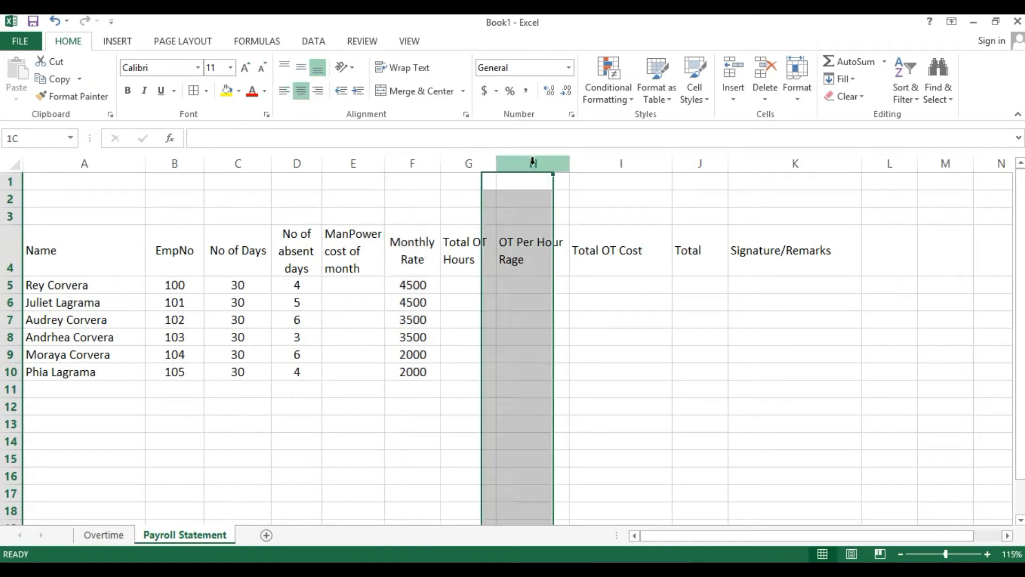
click(317, 94)
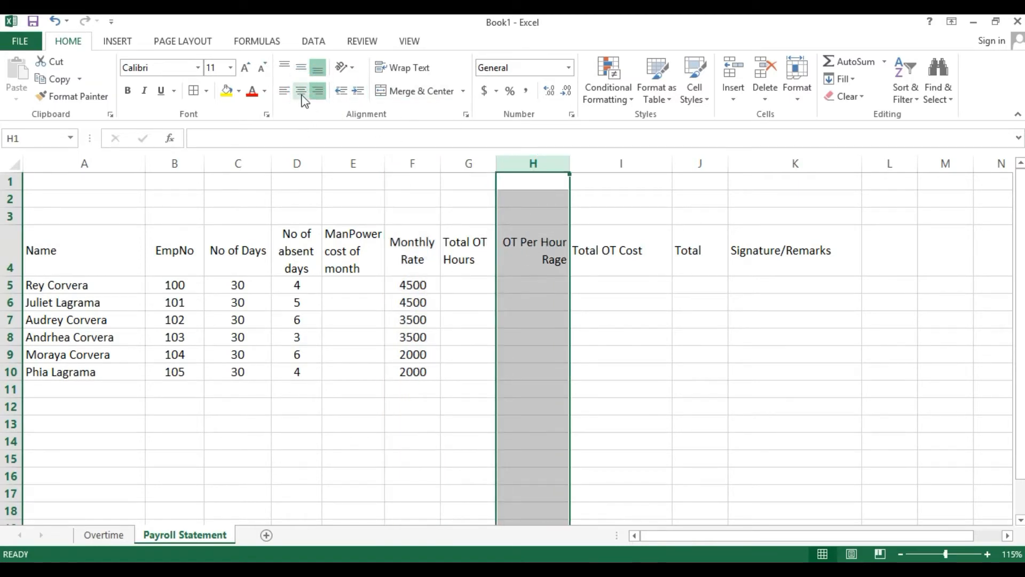
click(301, 92)
Step: Correct the header in H4 to read OT Per Hour Rate
click(508, 263)
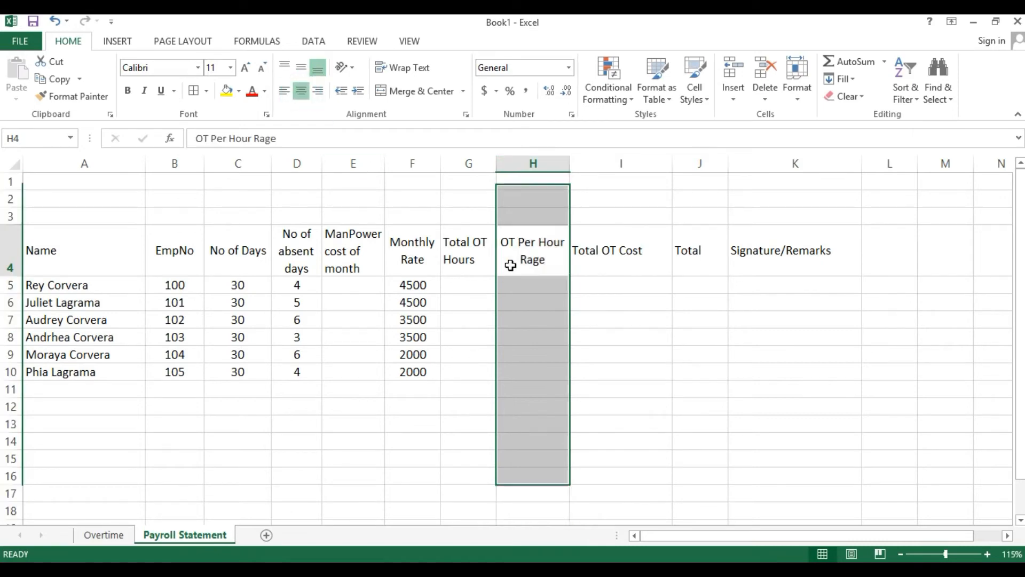
double_click(518, 260)
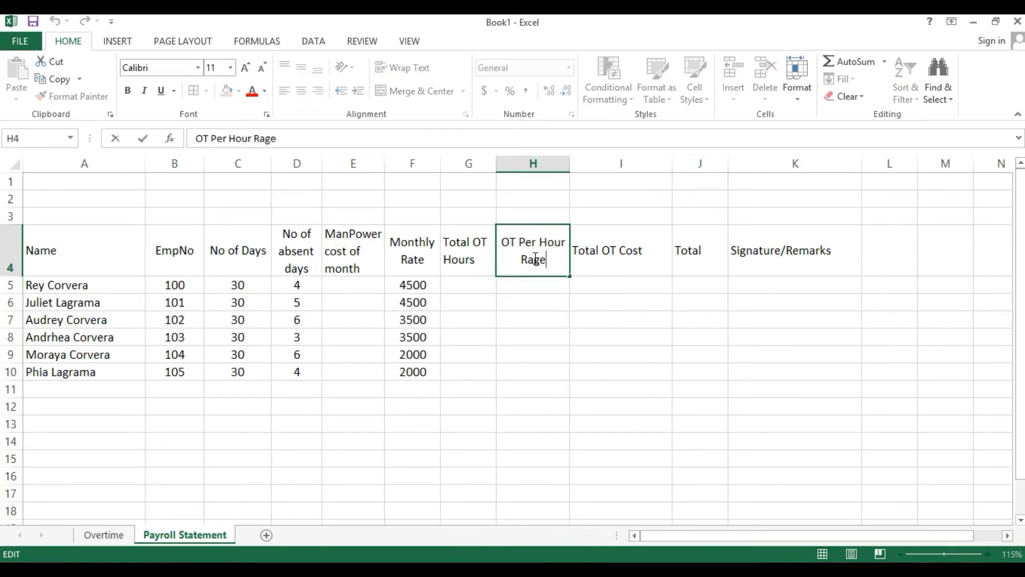
double_click(535, 259)
text(Rate)
key(Return)
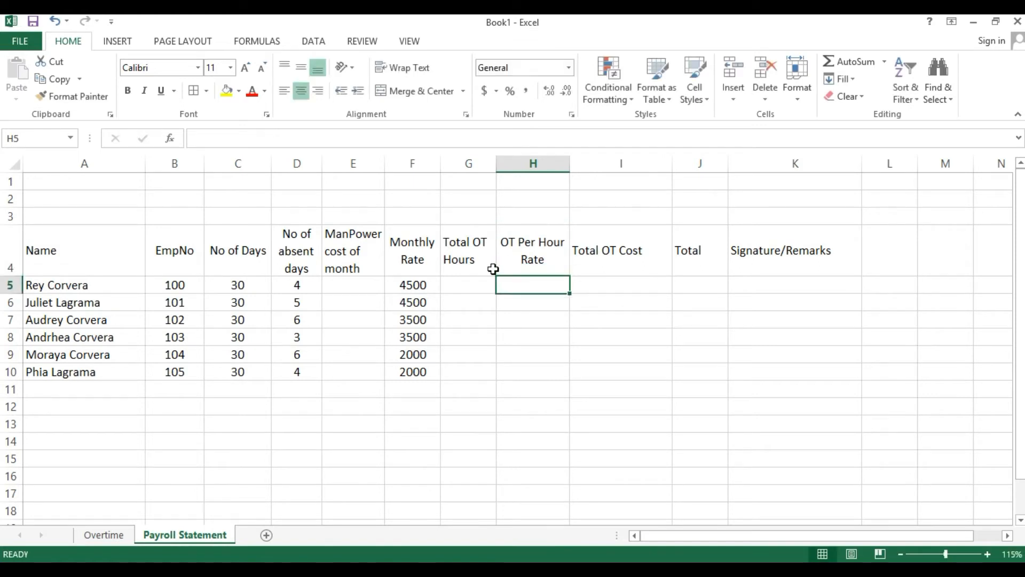
Step: Enter 7 as the OT Per Hour Rate in H5 and copy it to H6:H10
text(7)
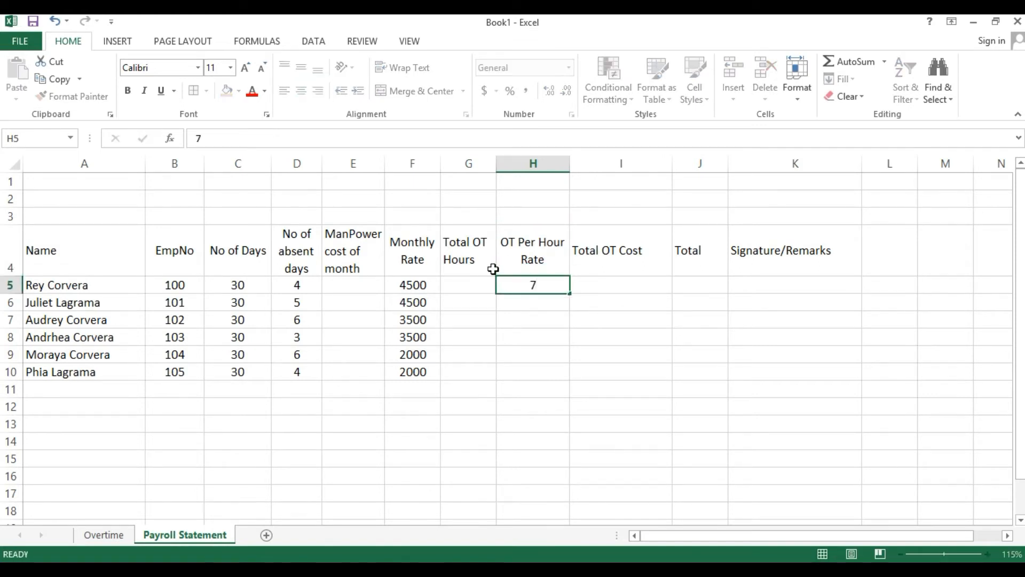
key(Up)
key(Down)
key(ctrl+c)
key(Down)
key(shift+Down)
key(shift+Down)
key(shift+Down)
key(shift+Down)
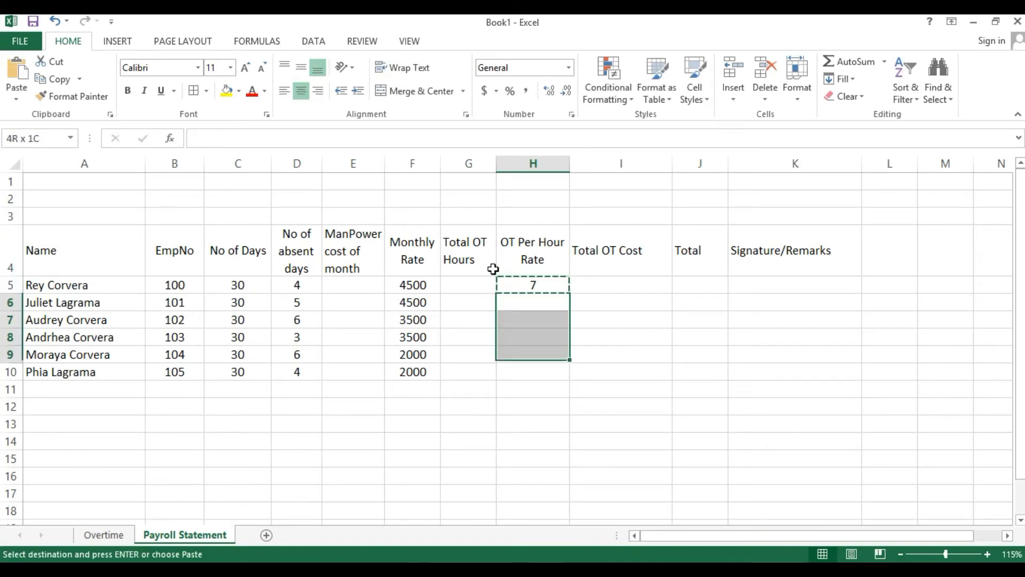
key(Return)
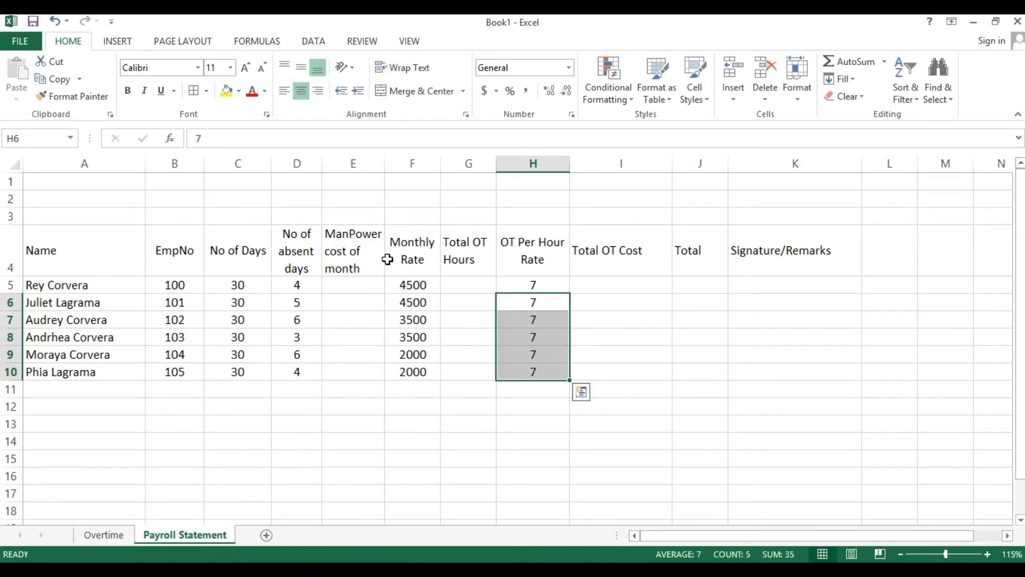
Step: Review the Monthly Rate, No of absent days and No of Days values that determine the manpower cost
click(348, 286)
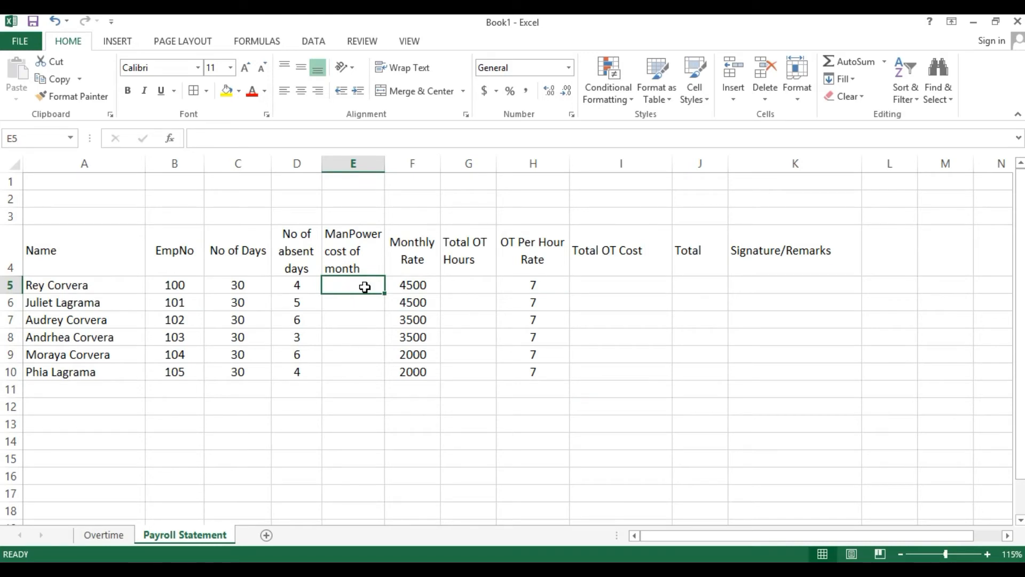
drag(413, 286, 417, 366)
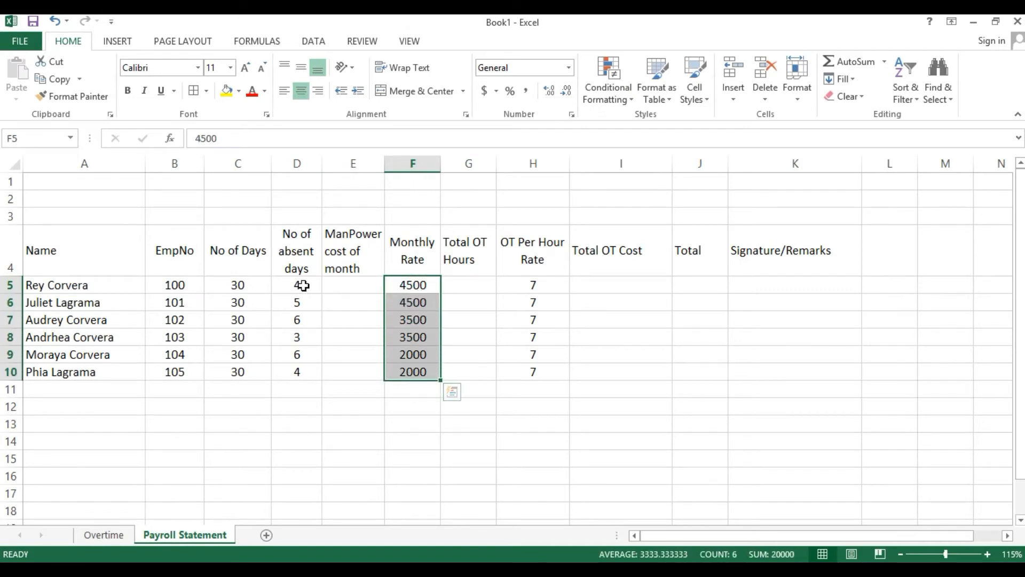
drag(304, 285, 302, 370)
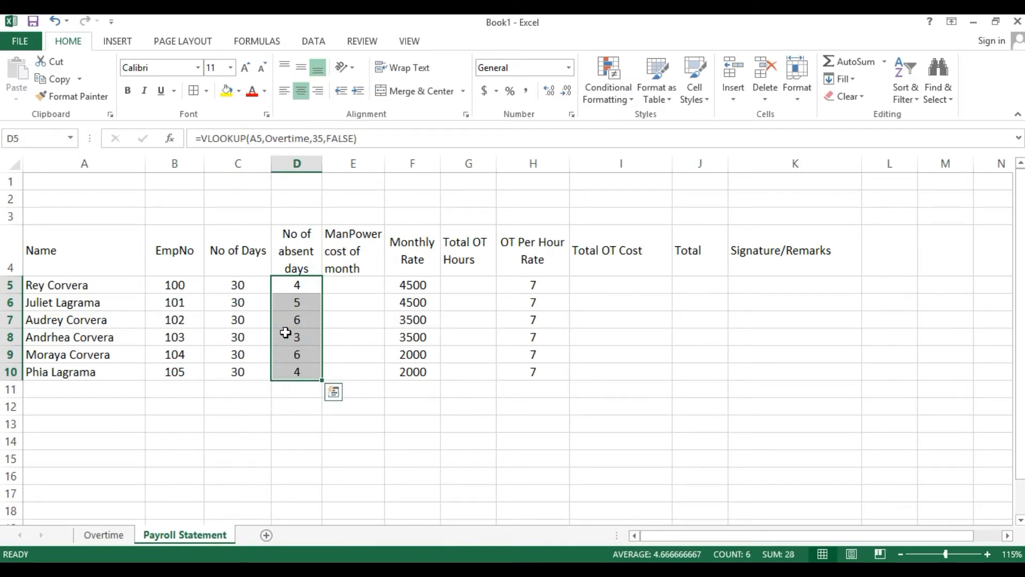
click(404, 282)
drag(404, 281, 399, 364)
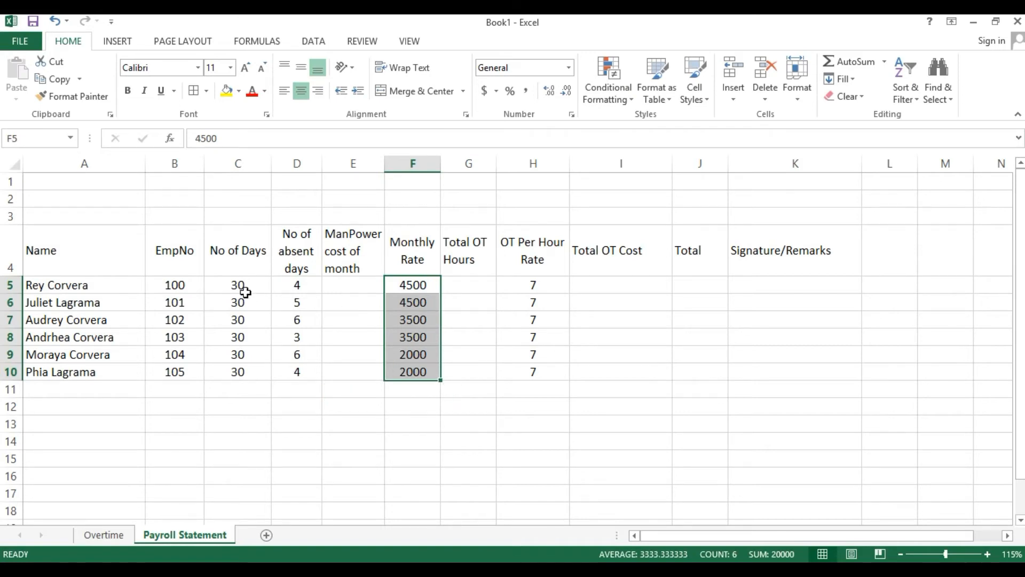
drag(241, 284, 236, 372)
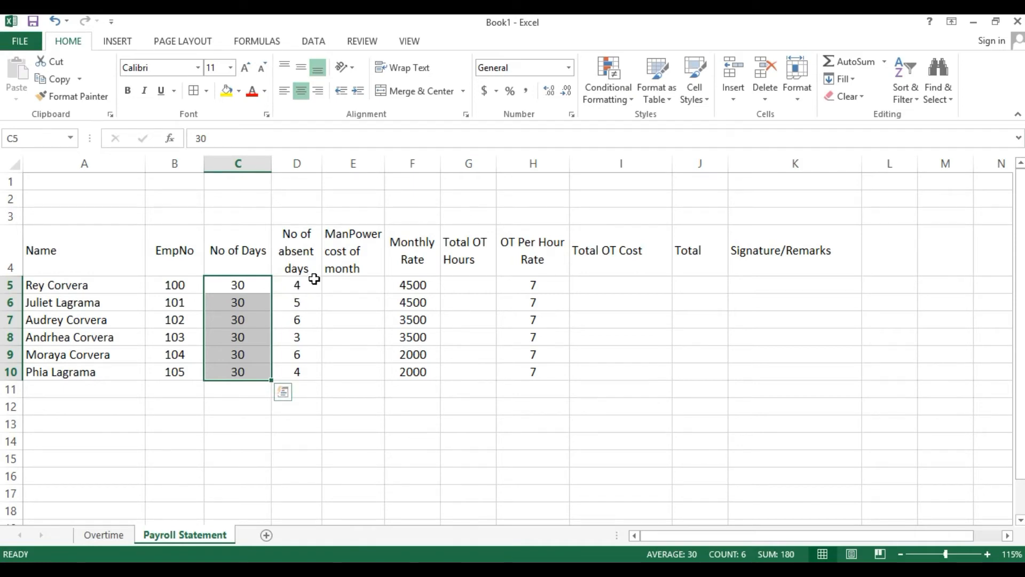
drag(401, 281, 401, 370)
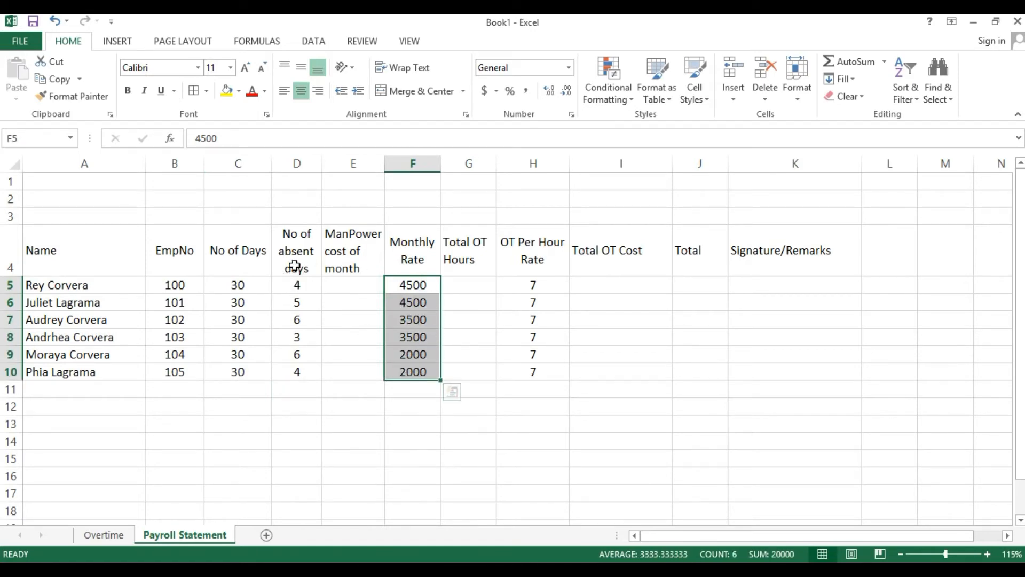
click(240, 286)
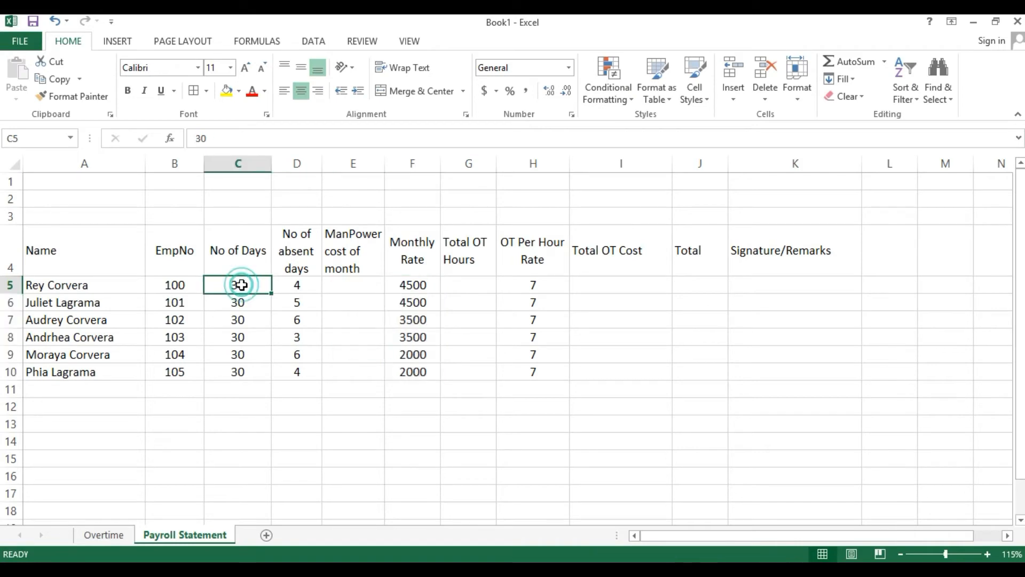
drag(241, 286, 238, 369)
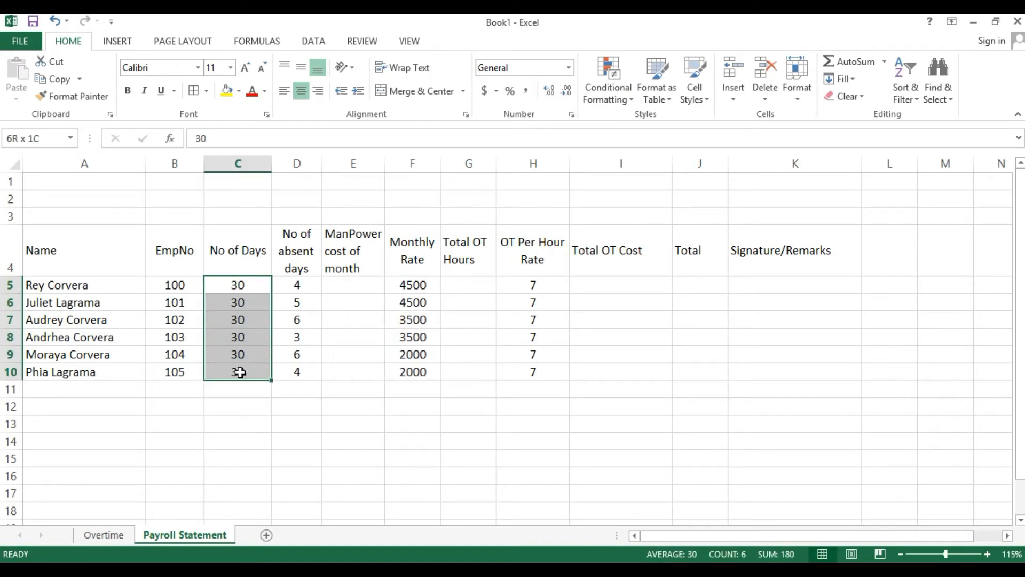
Step: Enter the formula =(C5-D5)*(F5/C5) in E5 to calculate the first employee's manpower cost of the month
click(338, 281)
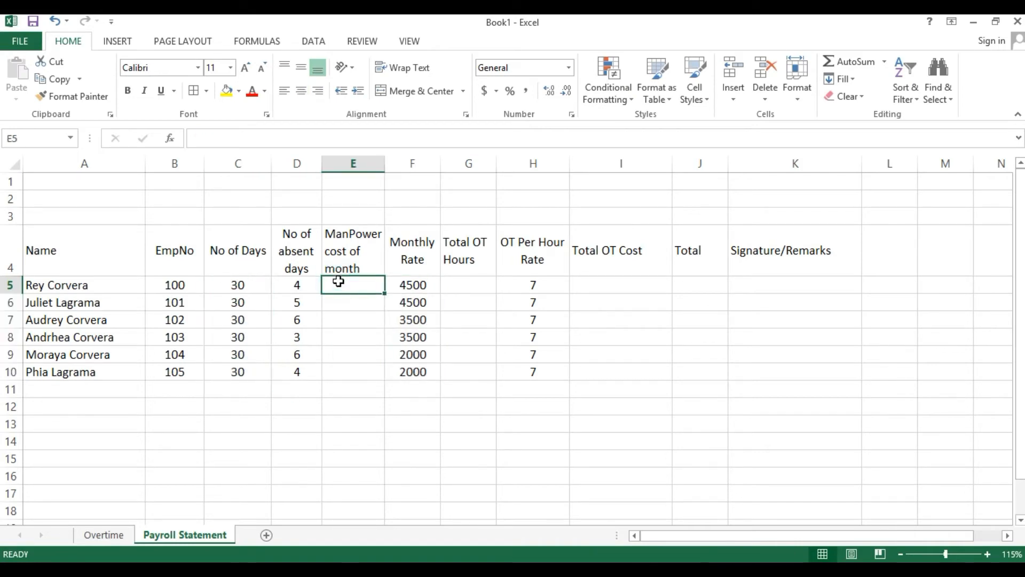
text(=)
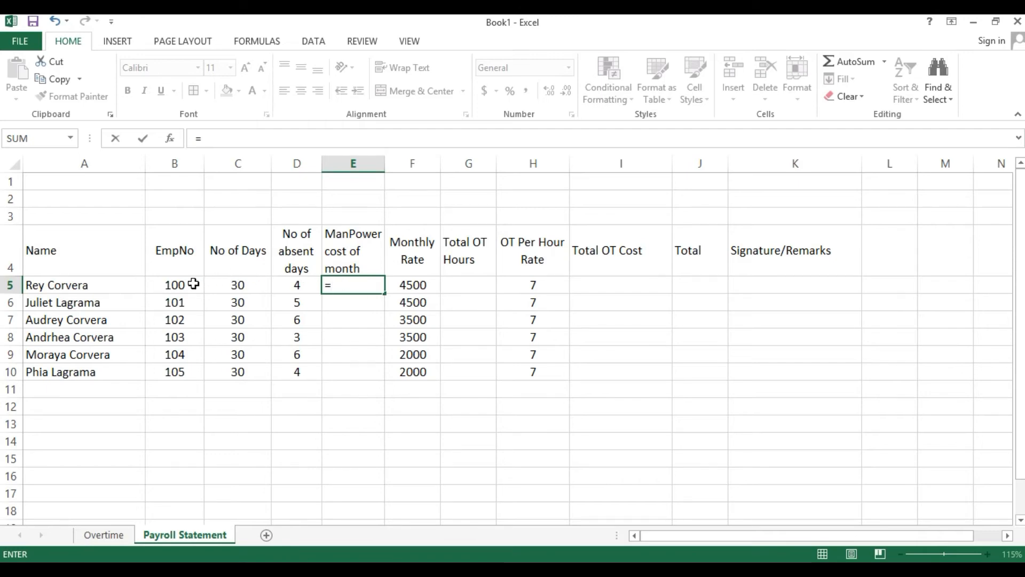
click(243, 286)
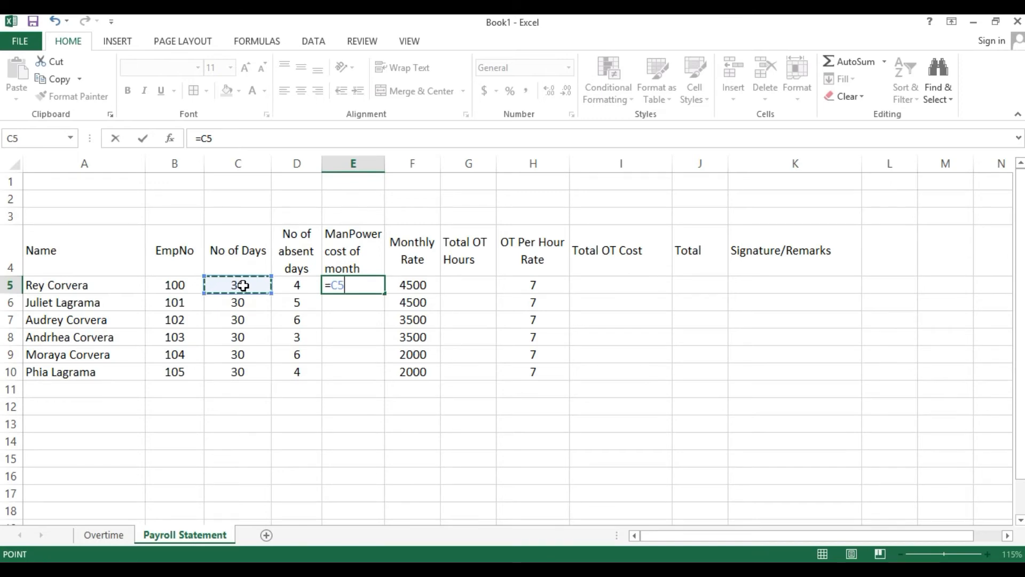
text(-)
click(290, 286)
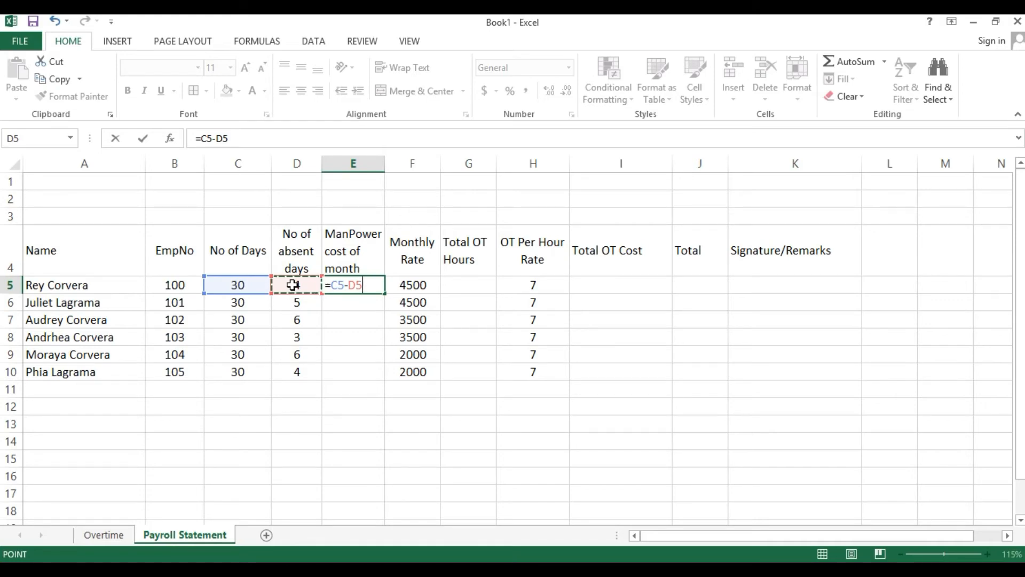
click(332, 285)
text(()
click(370, 289)
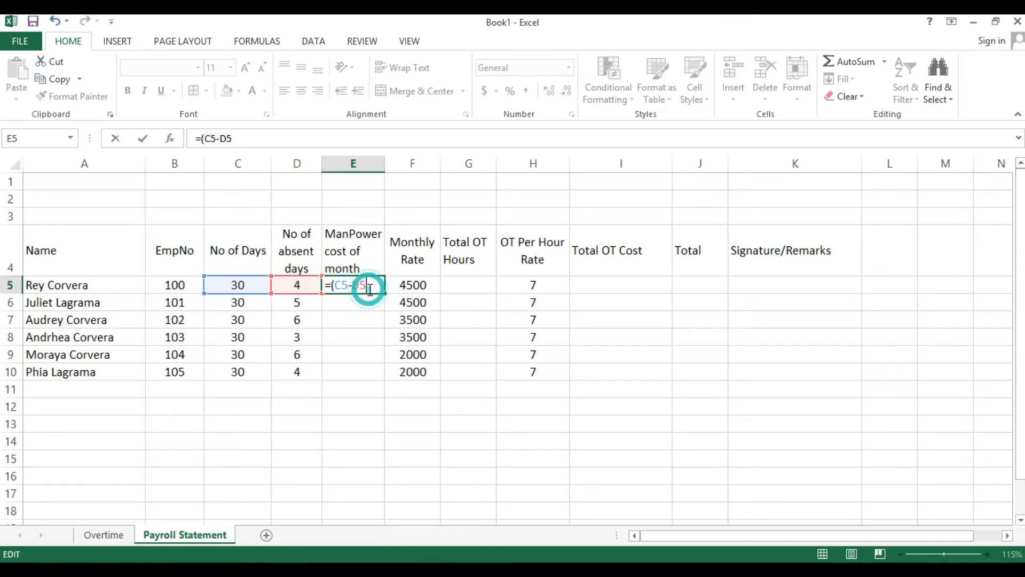
text())
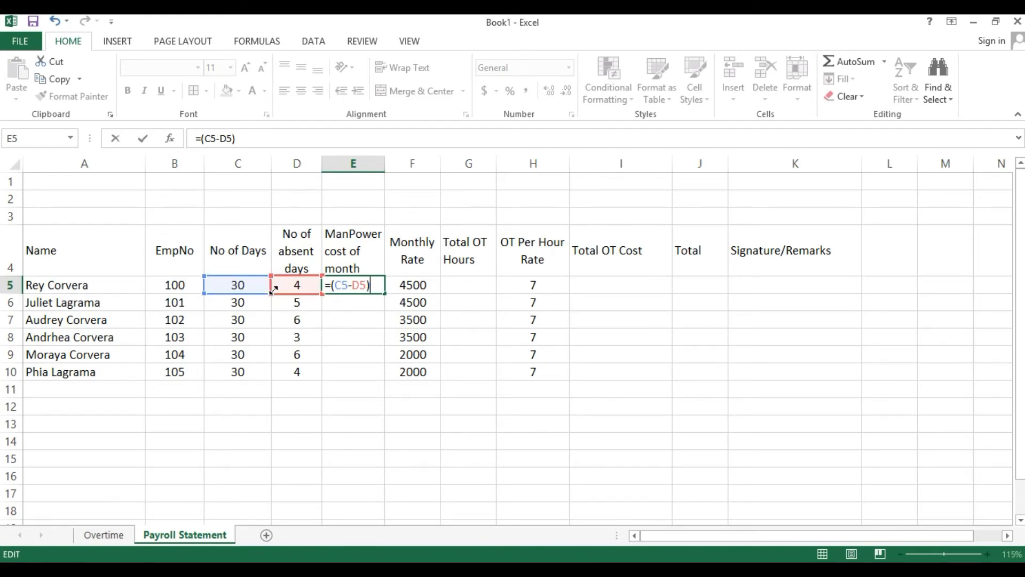
text(*()
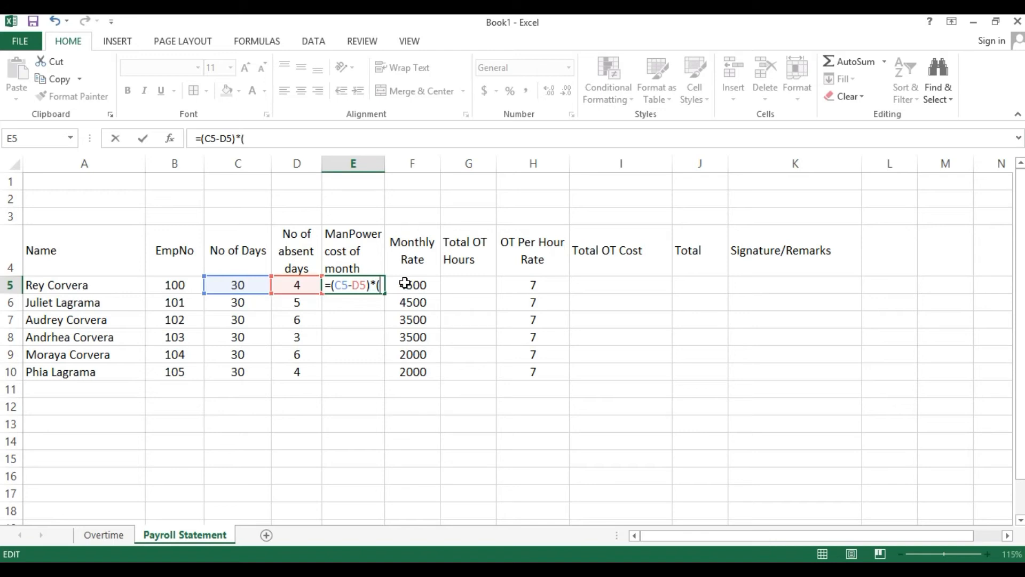
click(404, 283)
text(/)
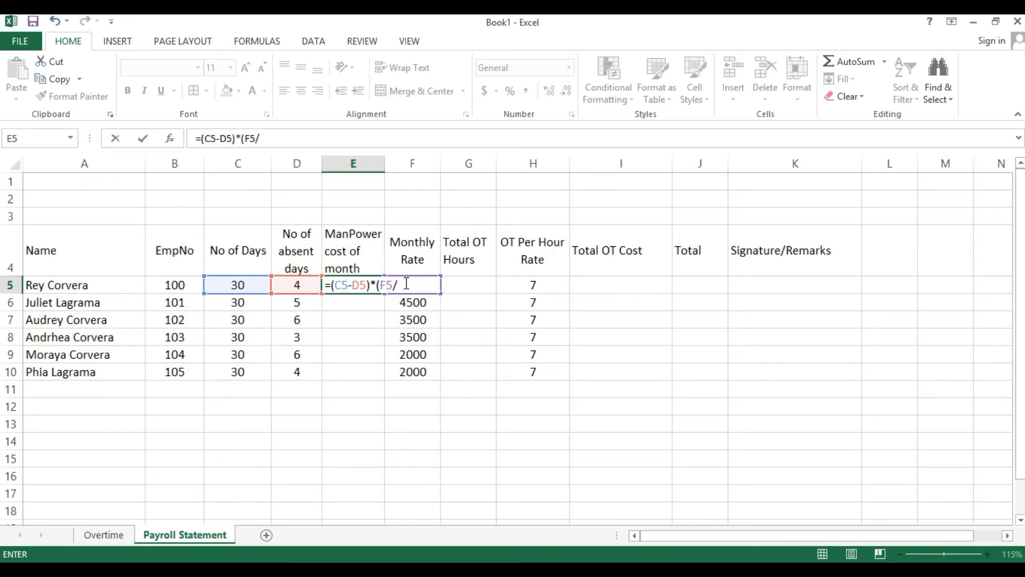
click(236, 283)
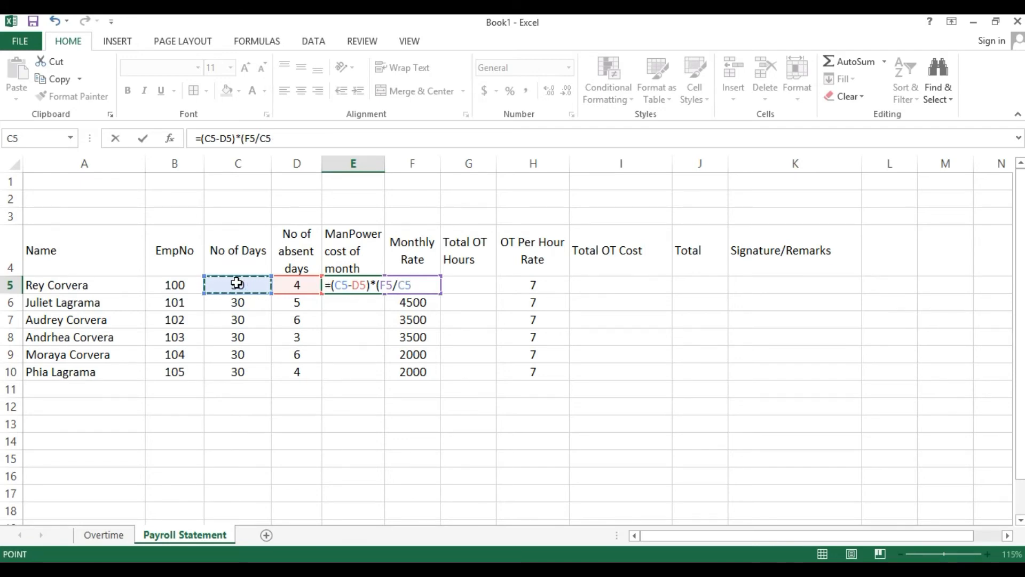
text())
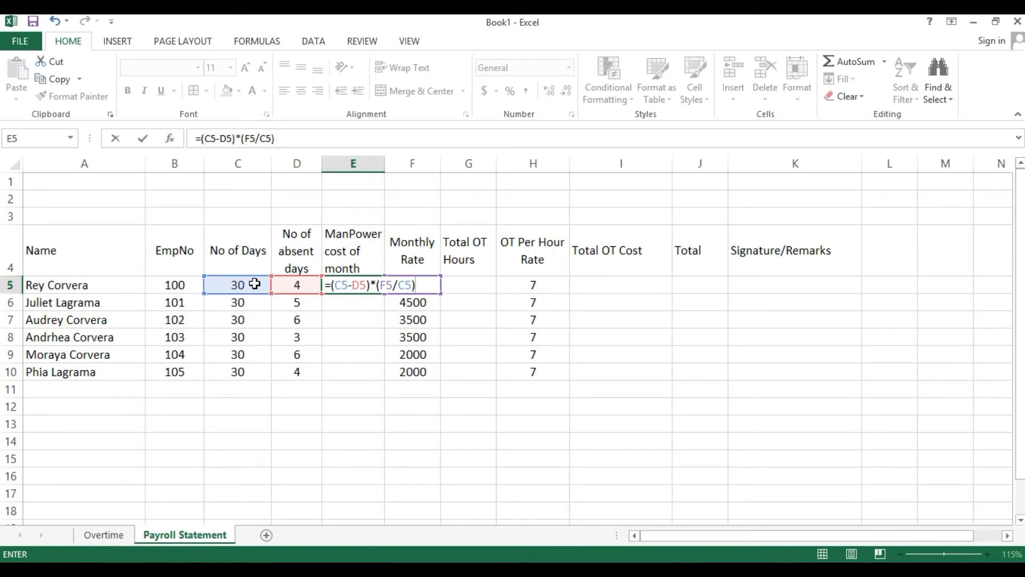
key(Return)
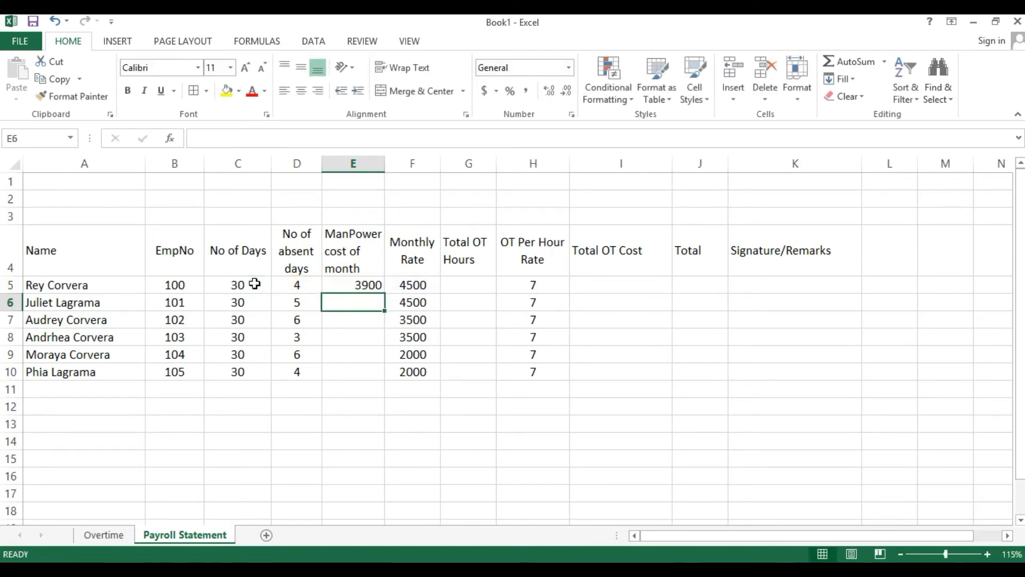
Step: Center column E and fill the manpower cost formula from E5 down to E10
click(350, 161)
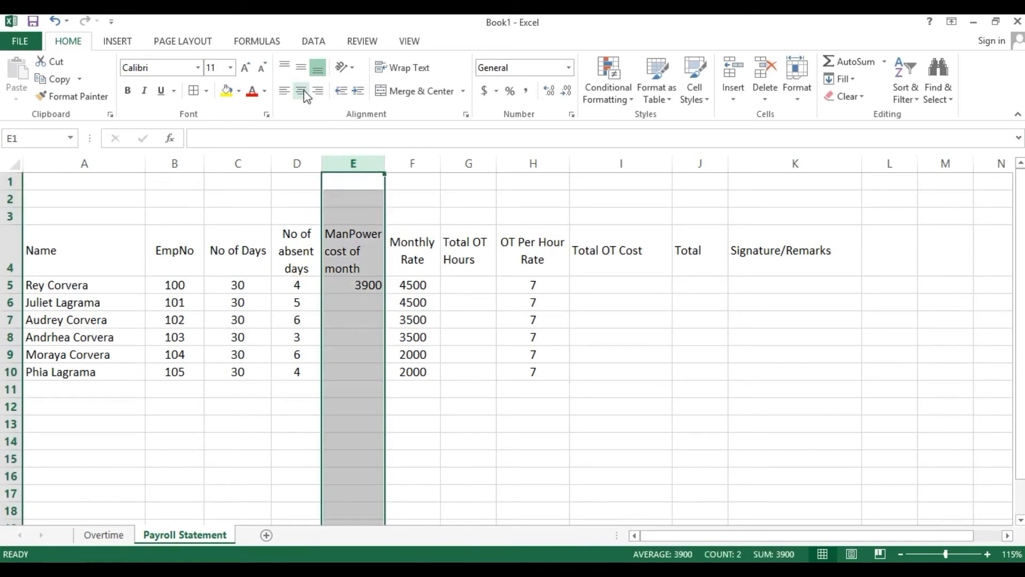
click(300, 90)
click(344, 278)
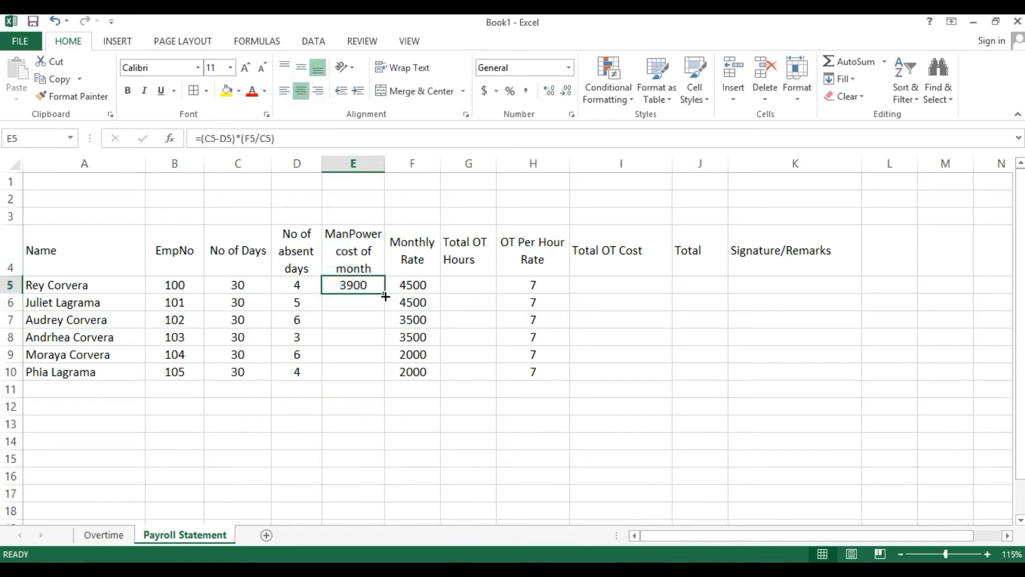
drag(385, 296, 385, 381)
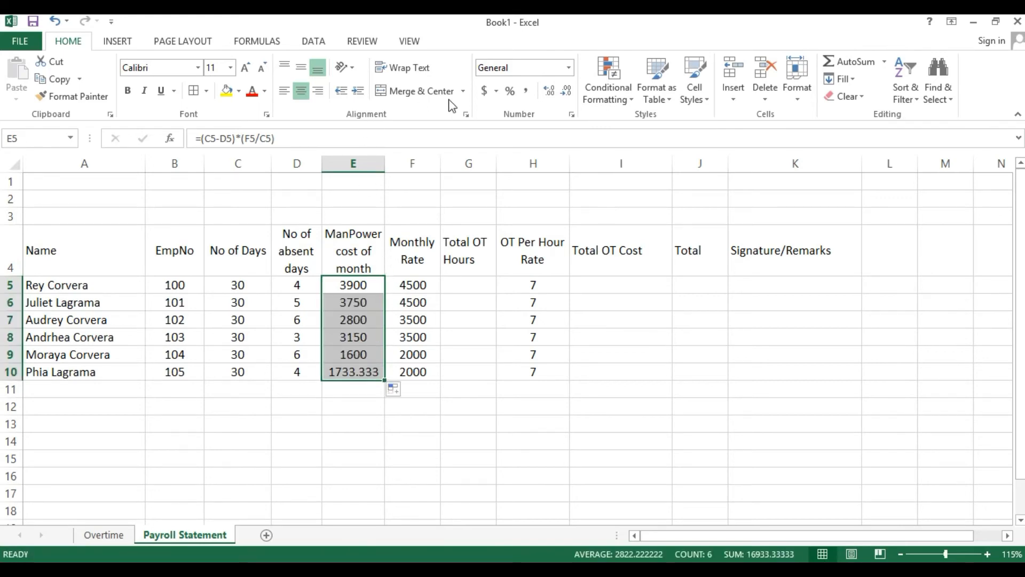
Step: Format the manpower costs in E5:E10 with the comma style and no decimal places
click(526, 90)
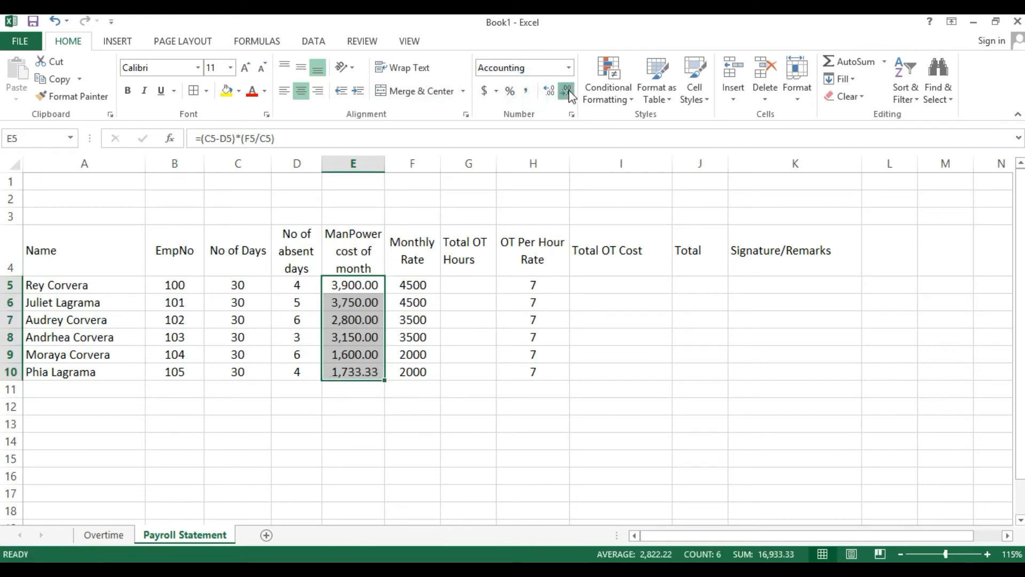
click(566, 90)
click(566, 91)
Step: Review the Monthly Rate, the VLOOKUP absent days in column D and the manpower costs in E5:E10
click(420, 291)
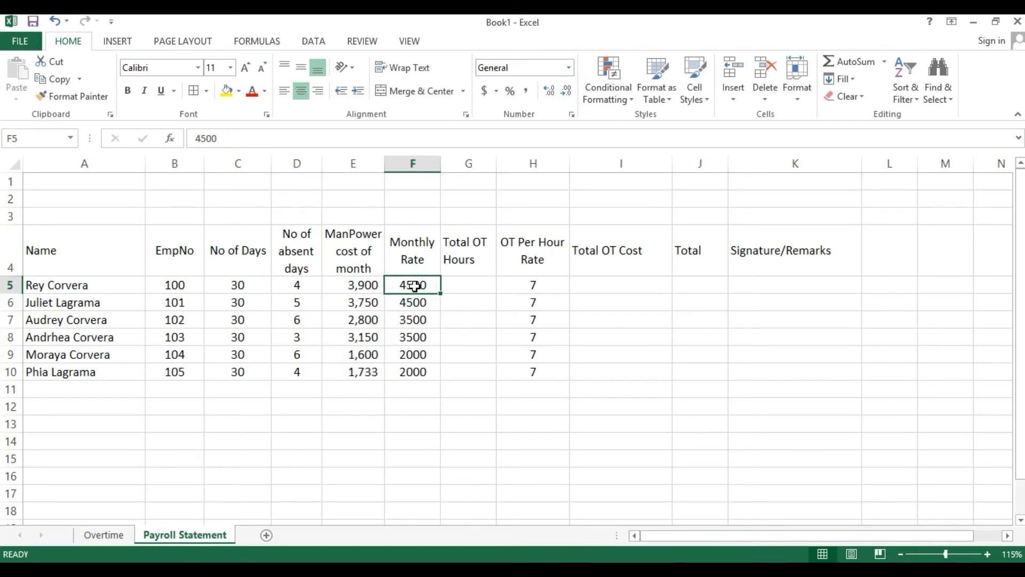
click(313, 287)
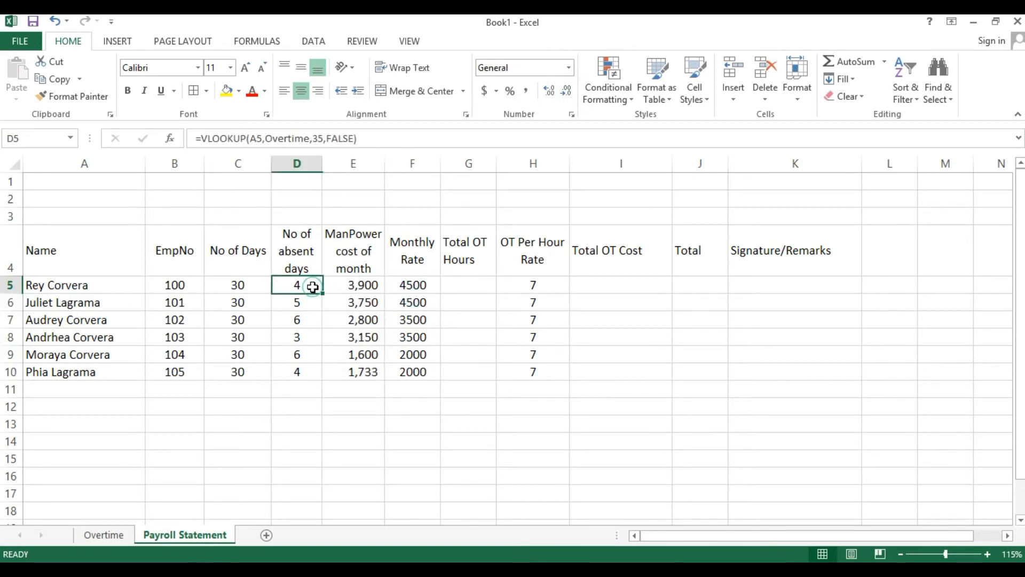
click(303, 300)
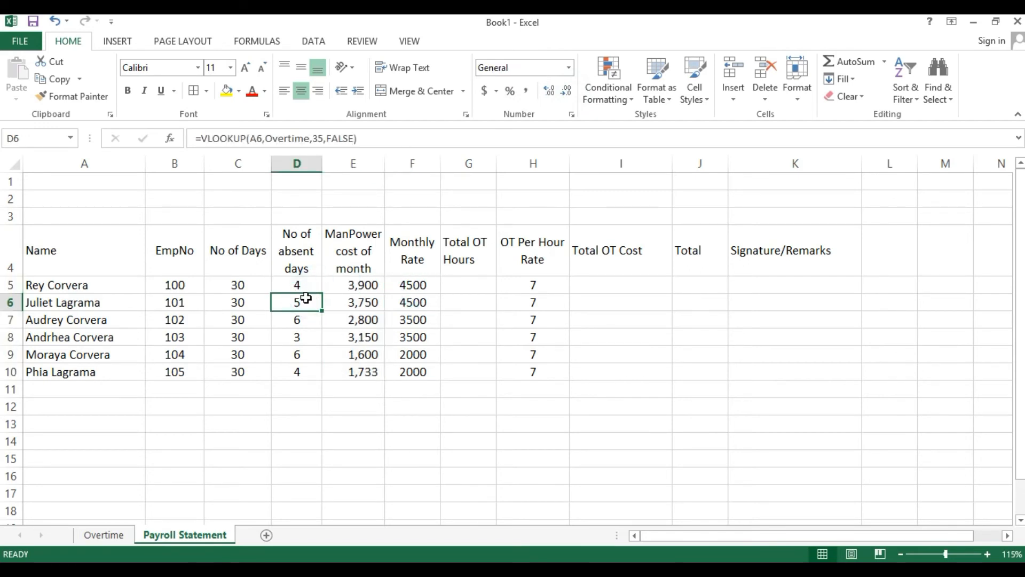
click(305, 323)
click(303, 285)
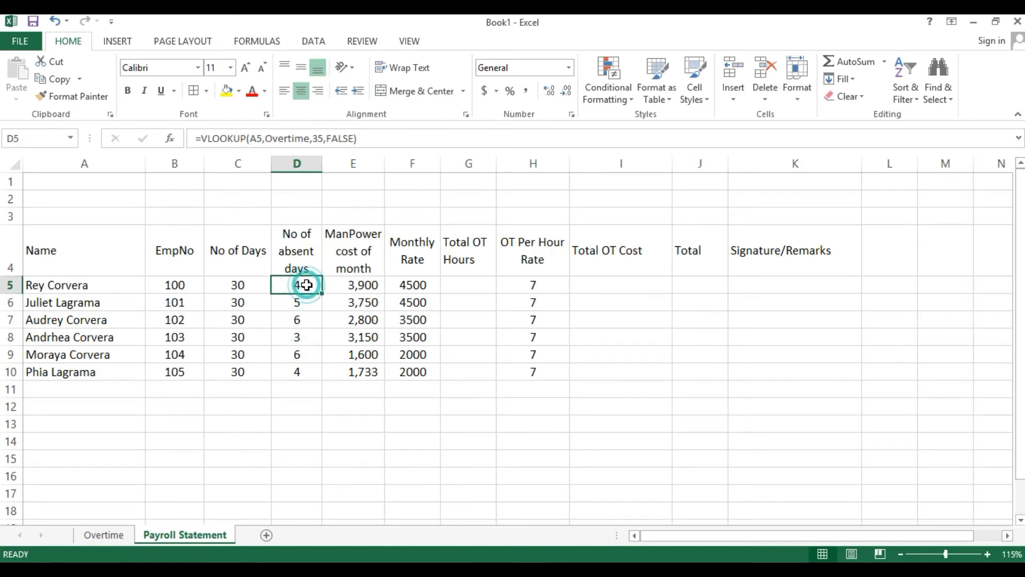
click(346, 306)
drag(350, 282, 358, 377)
Step: Check the TotalHrs column on the Overtime sheet and bold its column index 34 in AH4
click(465, 291)
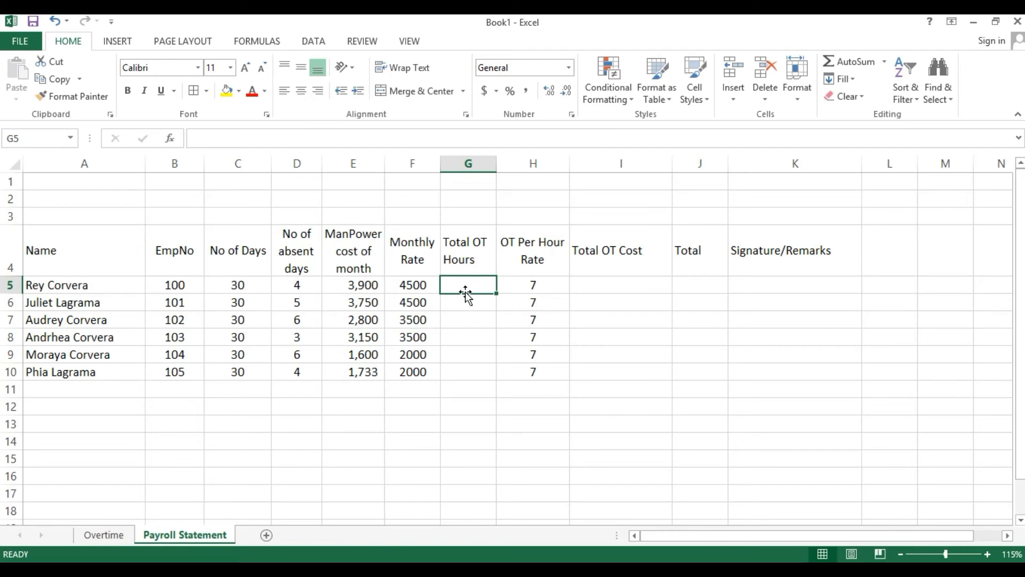
click(102, 534)
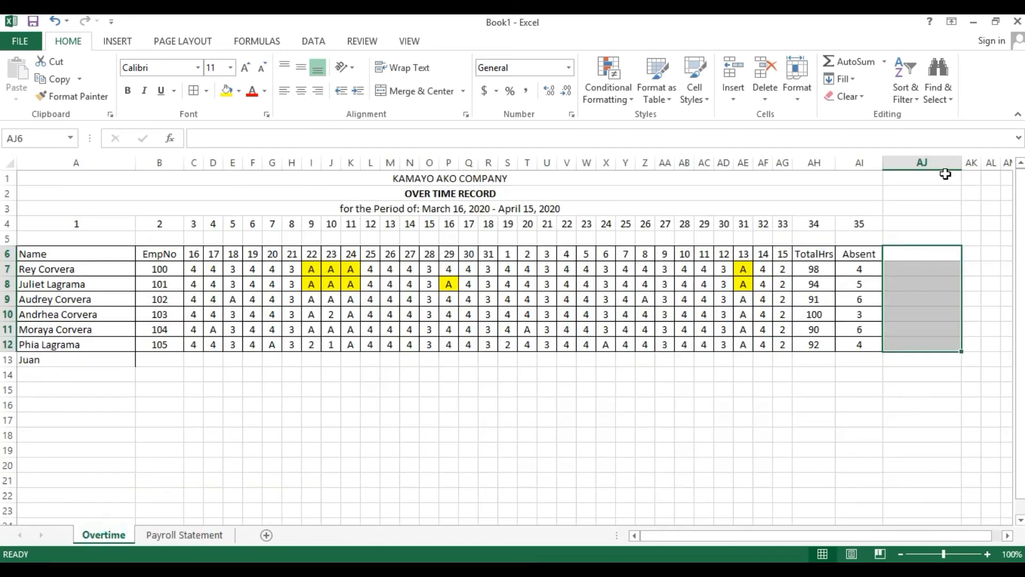
drag(816, 267, 806, 345)
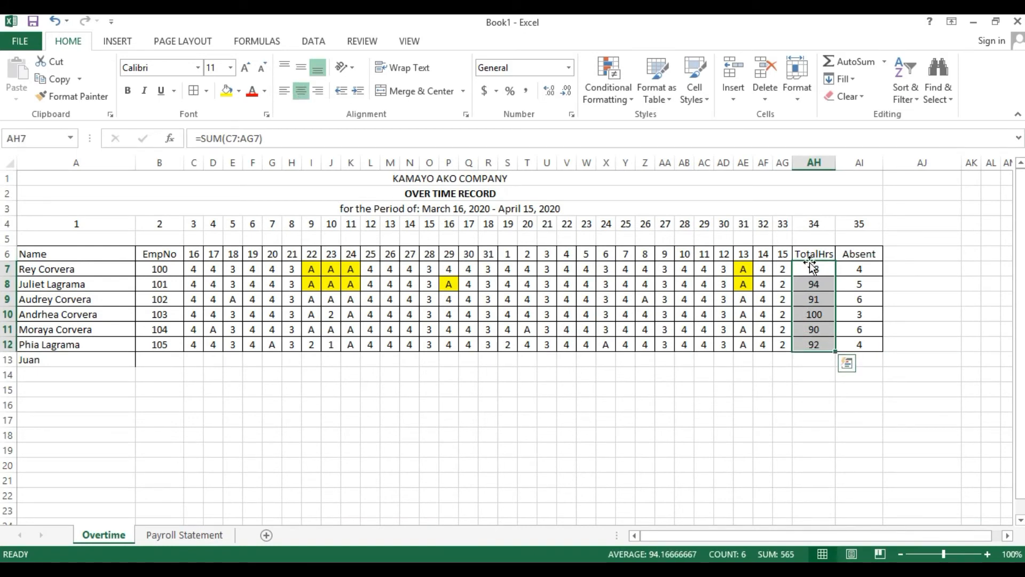
click(810, 223)
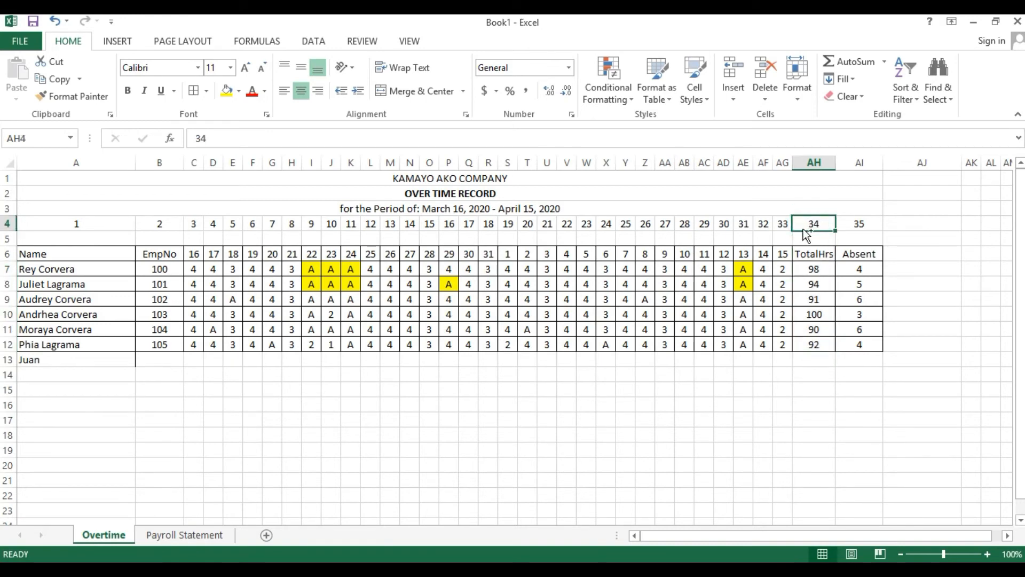
key(ctrl+b)
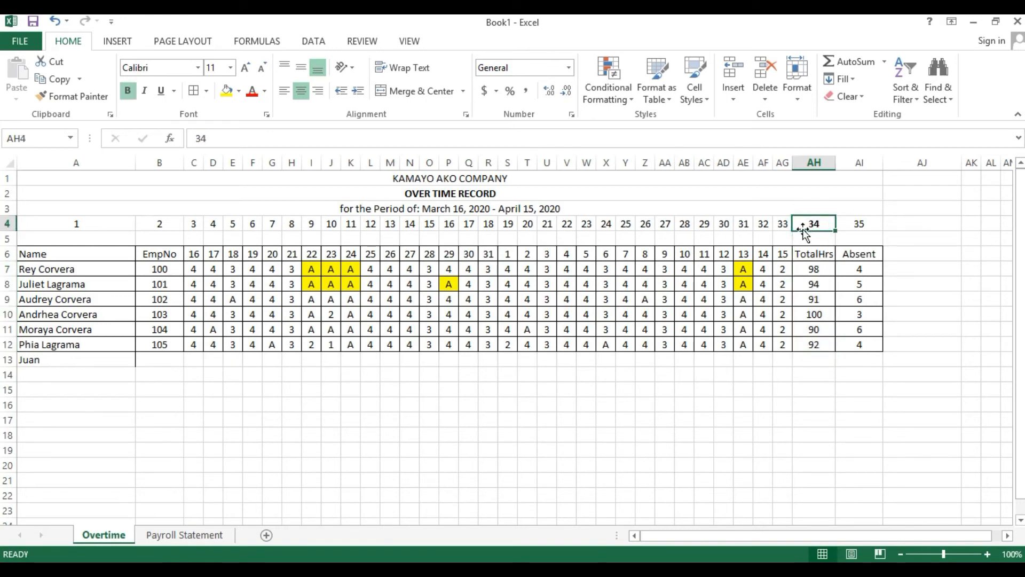
Step: Enter =VLOOKUP(A5,Overtime,34,FALSE) in G5 of the Payroll Statement sheet to retrieve the first employee's Total OT Hours
click(206, 533)
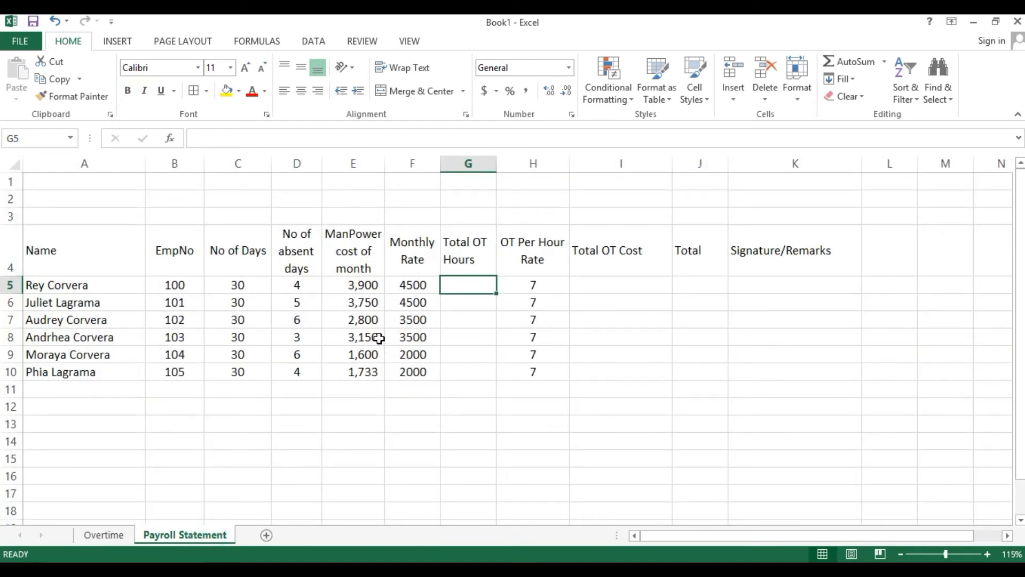
text(=v)
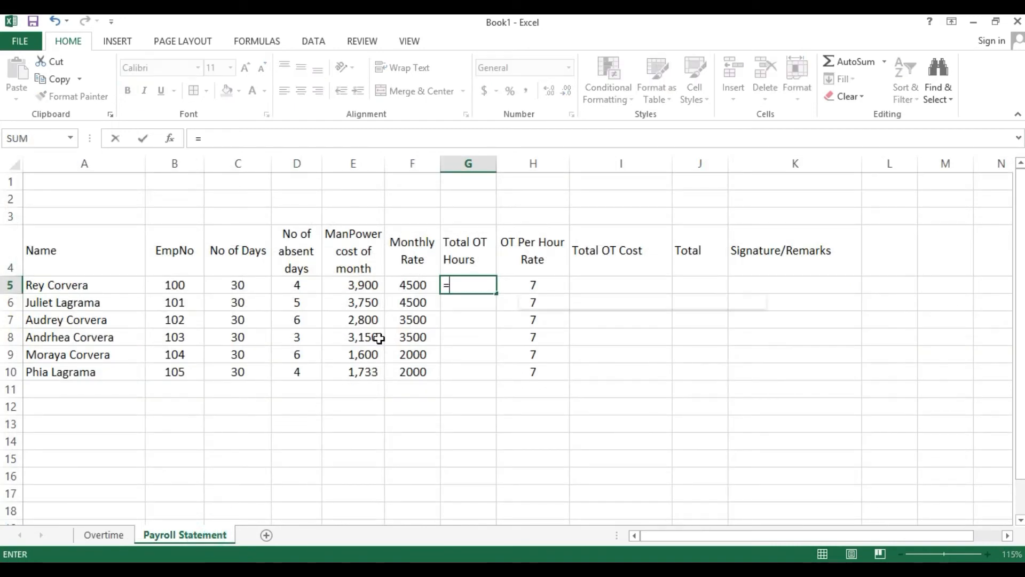
key(Down)
key(Down)
key(Down)
key(Down)
key(Down)
key(Down)
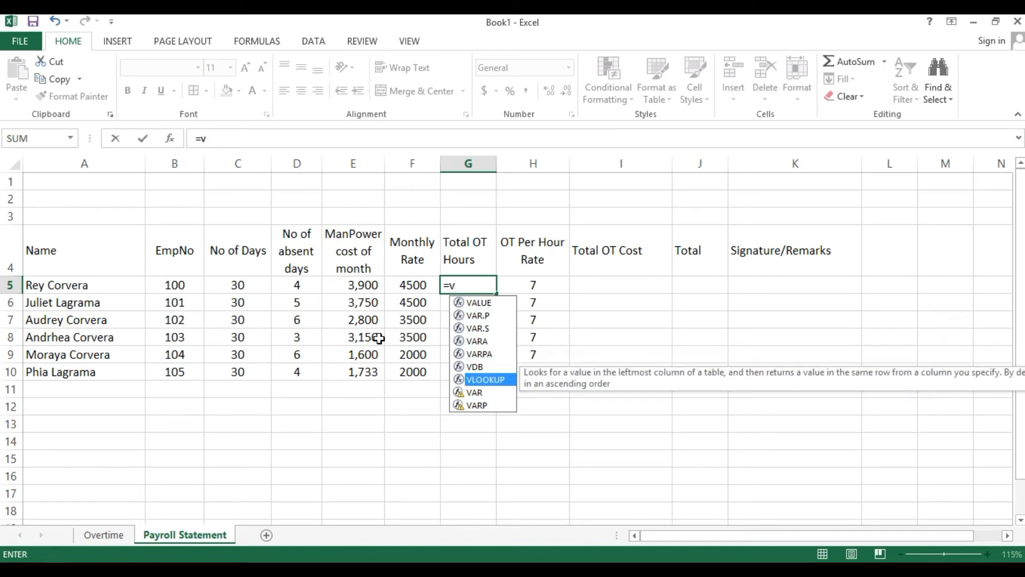
key(Tab)
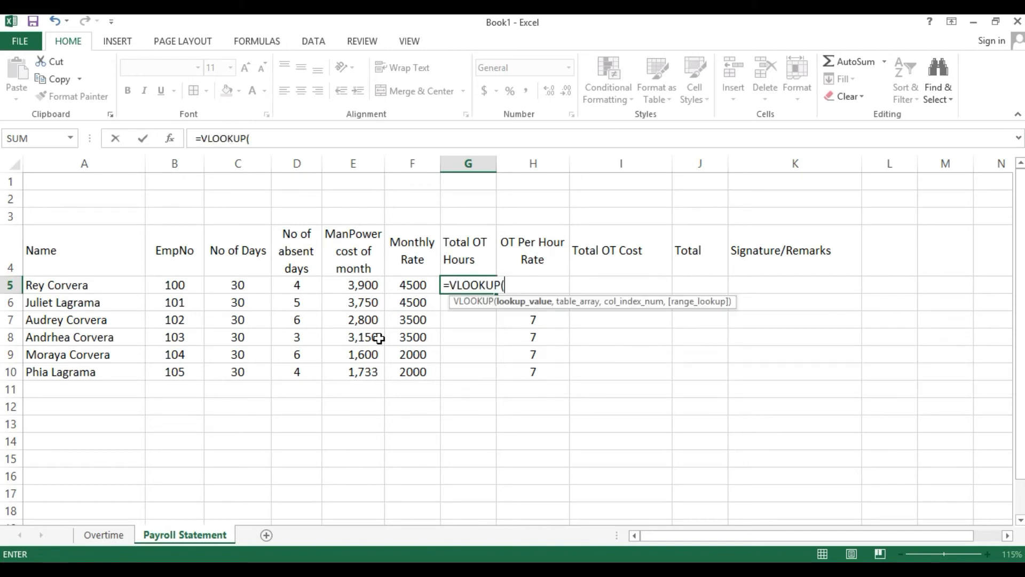
click(54, 283)
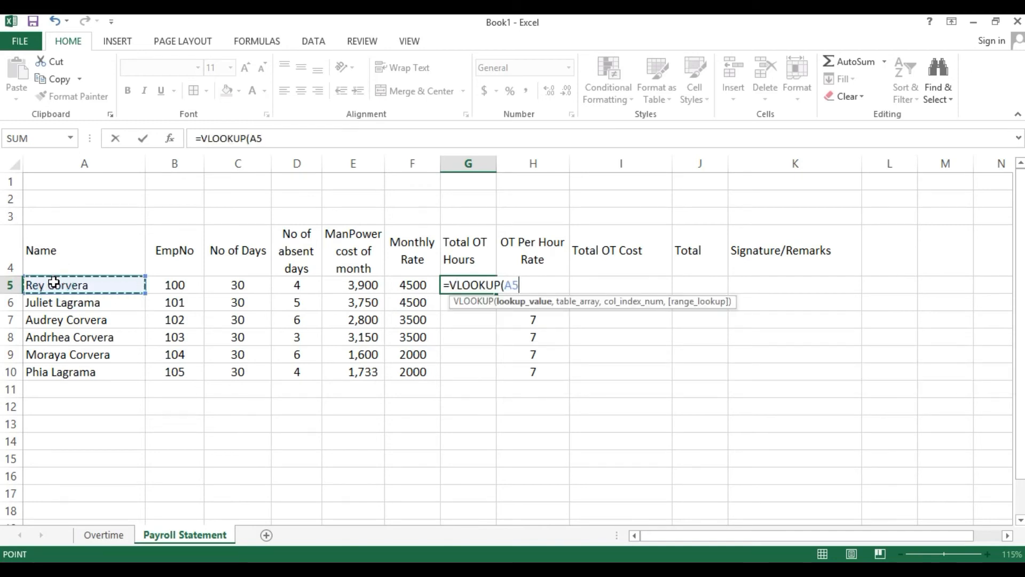
text(,)
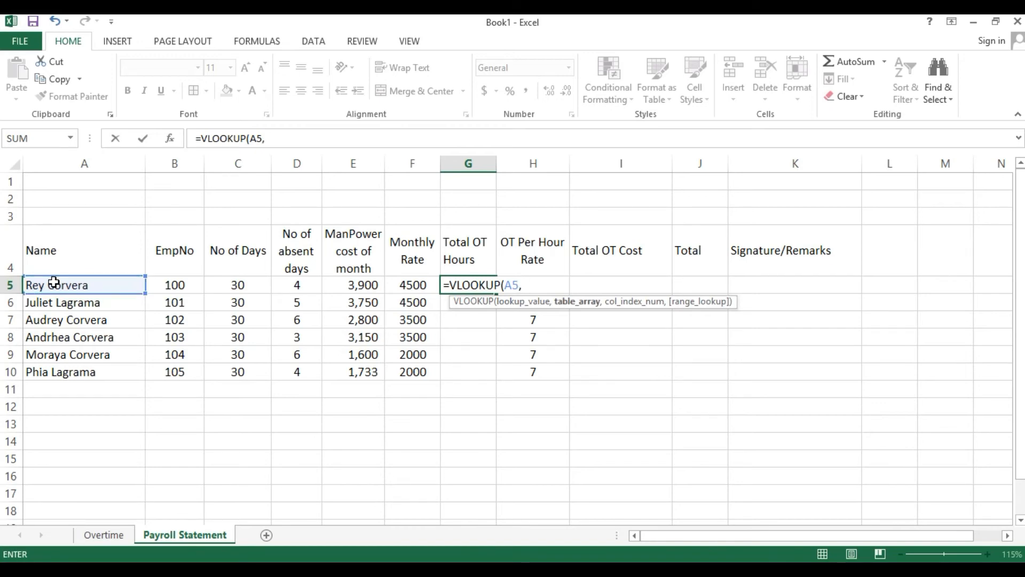
text(ov)
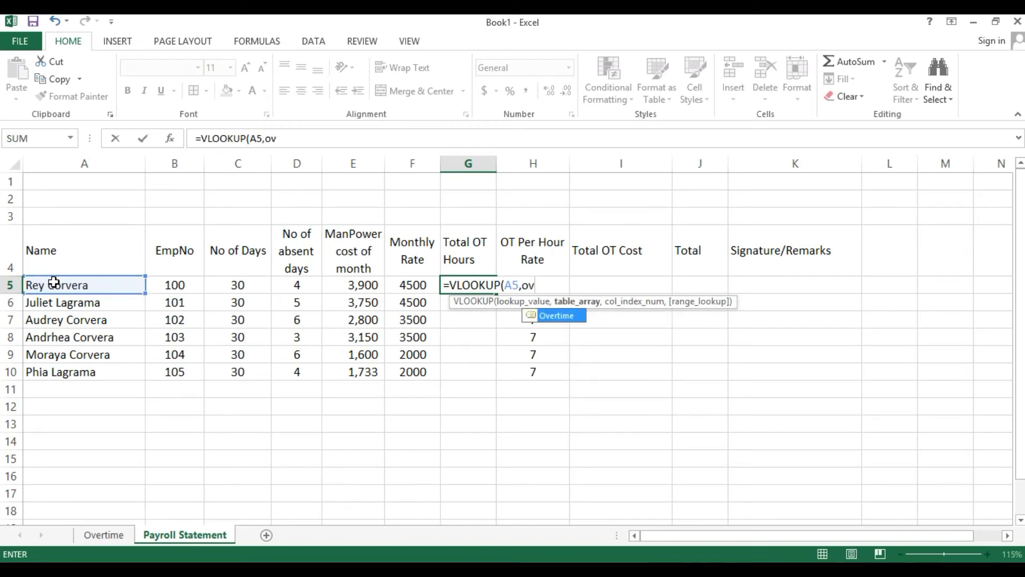
key(Tab)
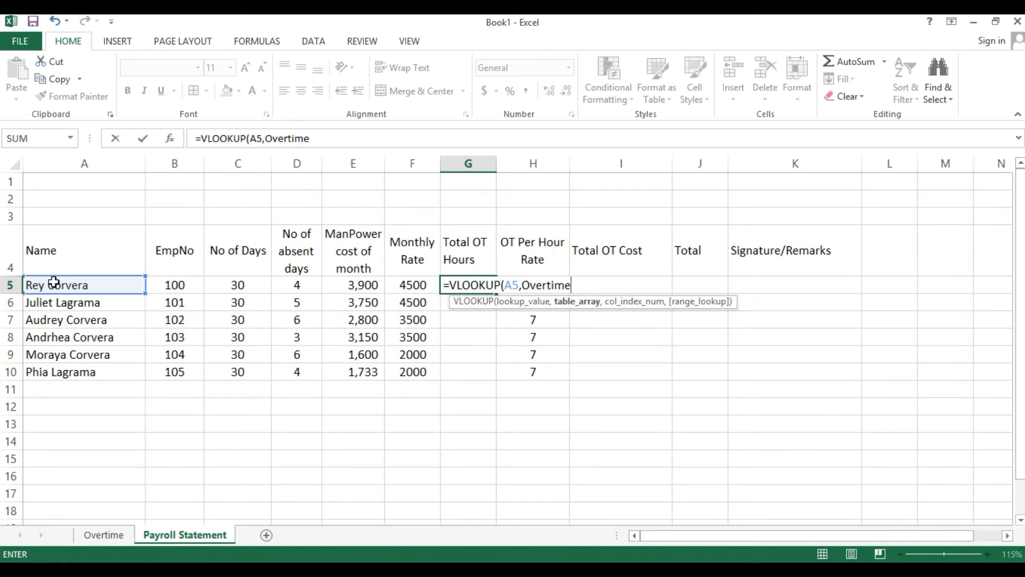
text(,)
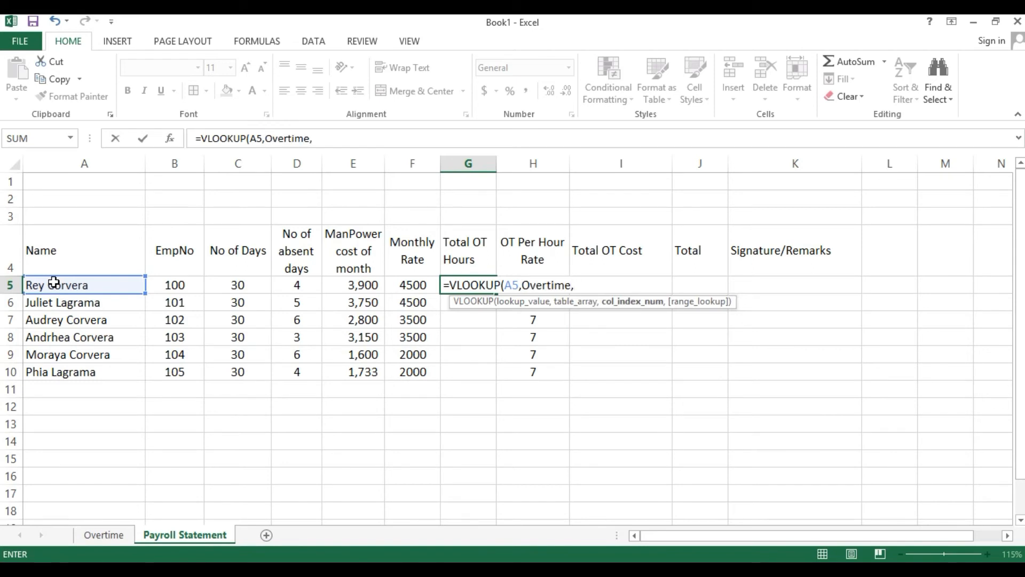
text(34,)
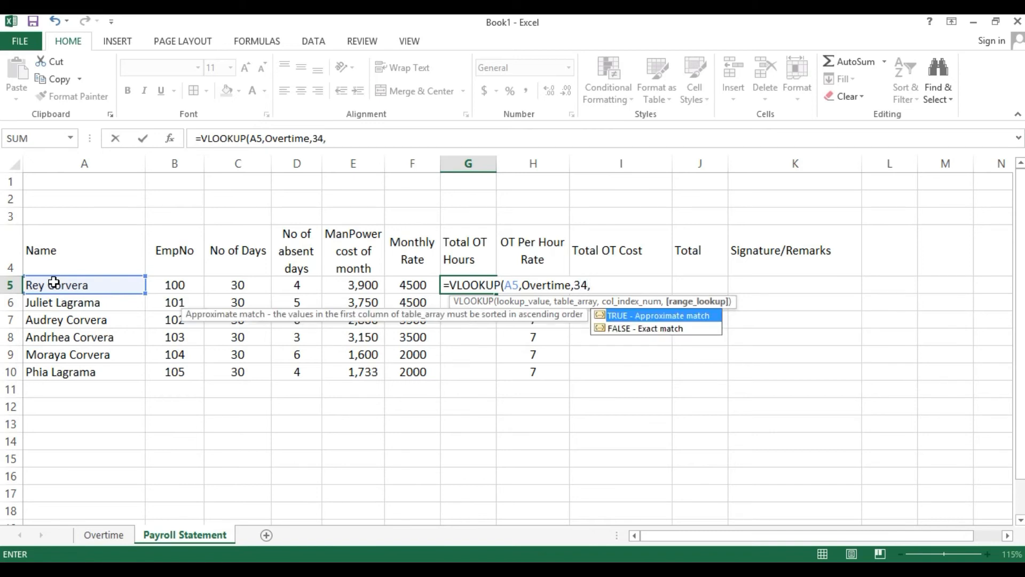
key(Down)
key(Tab)
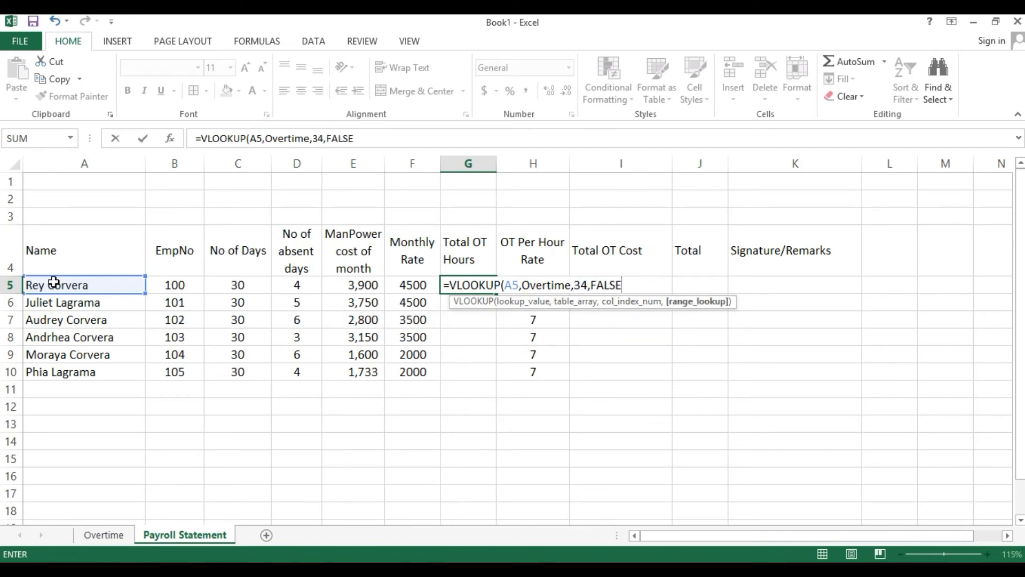
text())
key(Return)
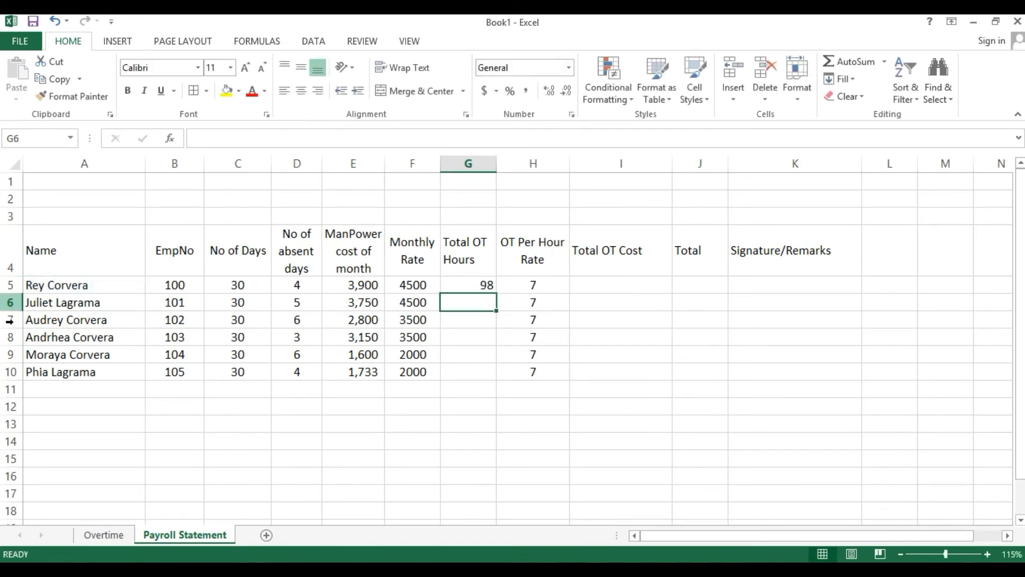
Step: Fill the Total OT Hours formula from G5 down to G10 and center column G
click(466, 284)
drag(496, 292, 491, 377)
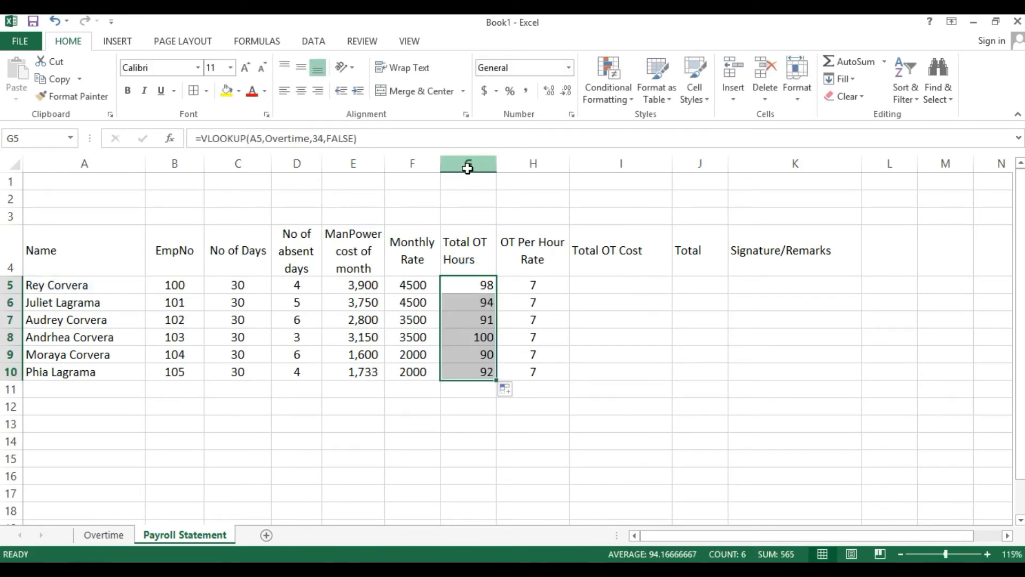
click(468, 163)
click(301, 92)
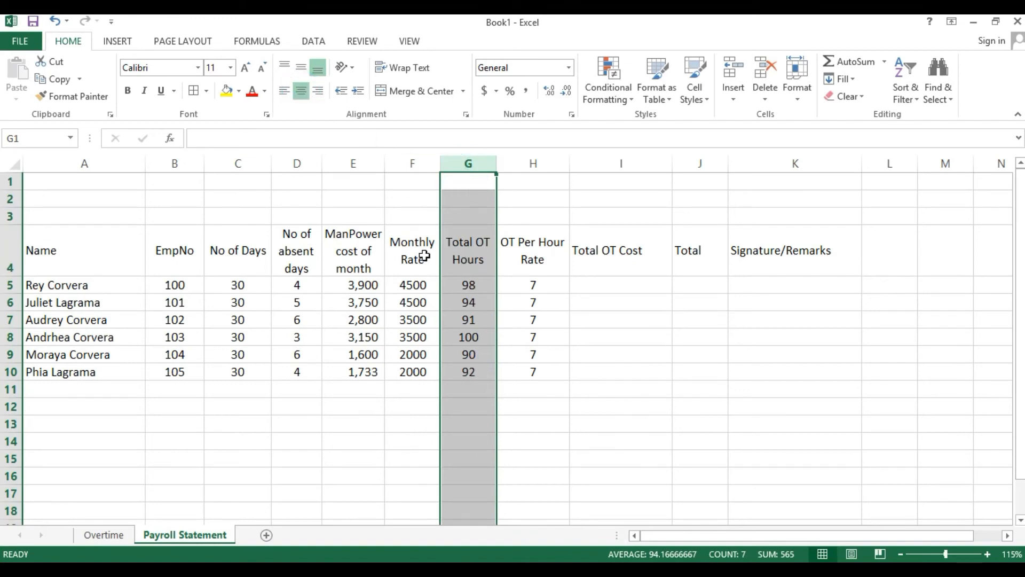
Step: Paste G5:G10 as values at AJ7 on the Overtime sheet to compare them with TotalHrs, and clear the pasted values
drag(464, 285, 469, 373)
key(ctrl+c)
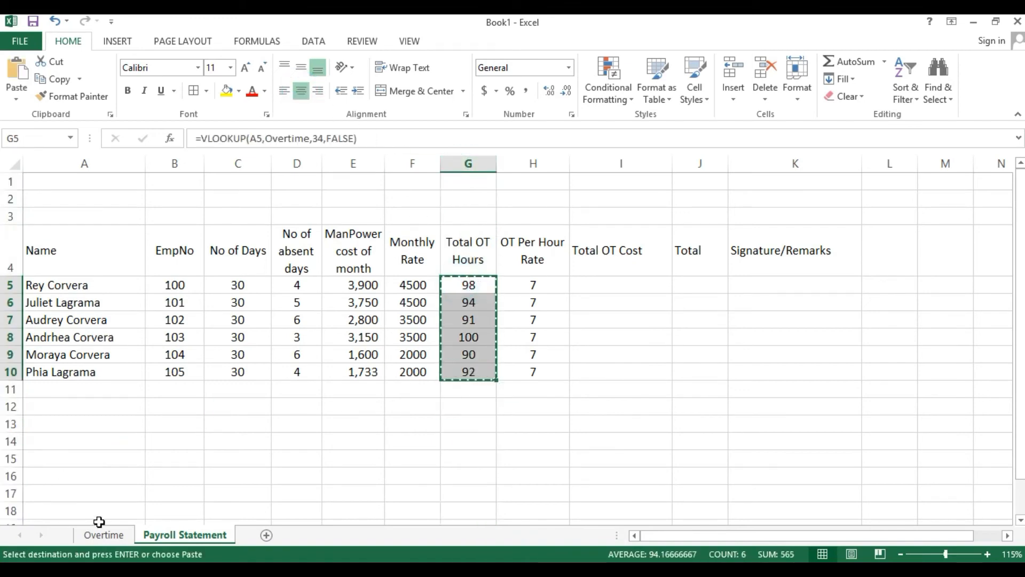
click(101, 534)
right_click(902, 265)
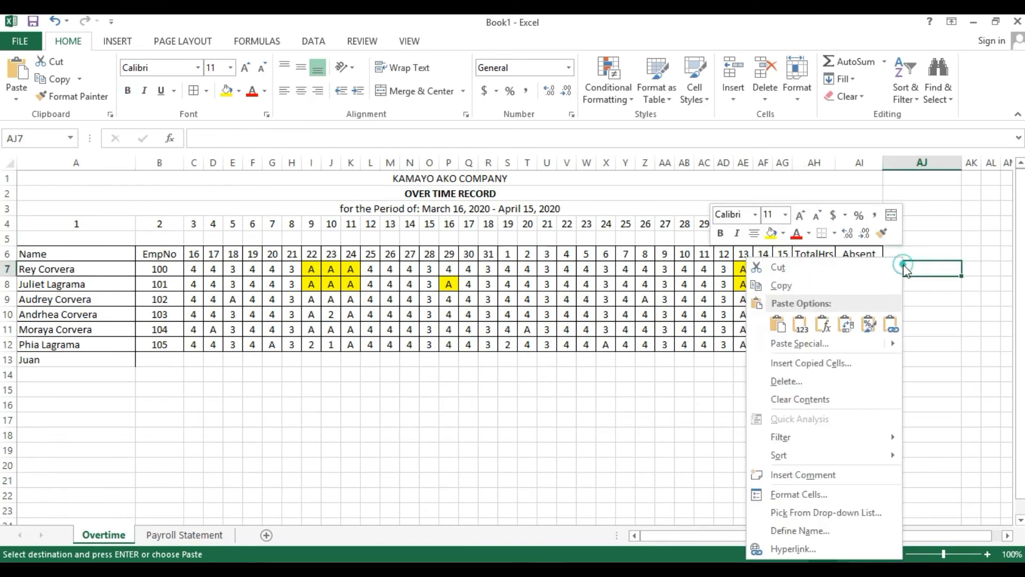
click(799, 324)
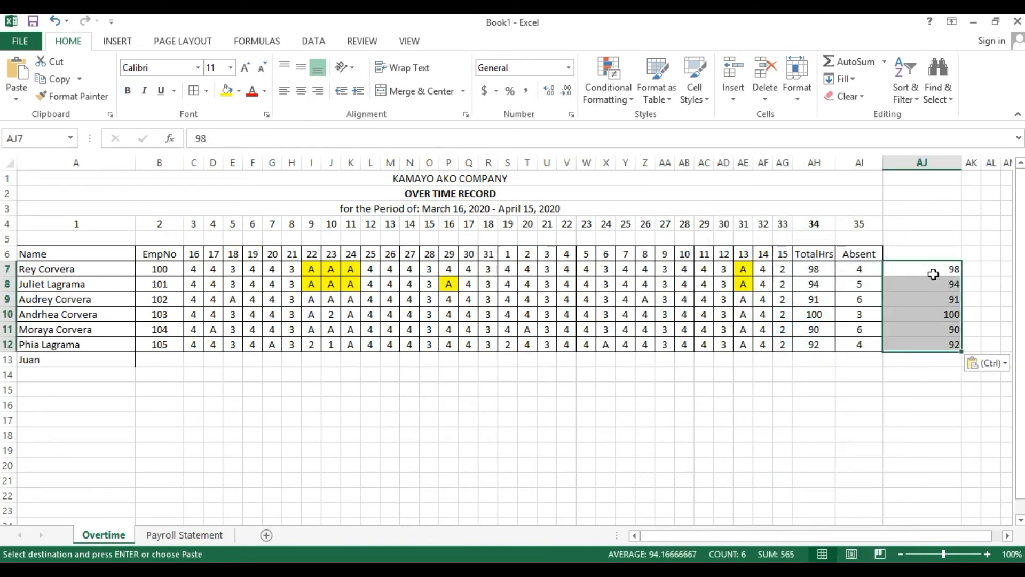
click(948, 284)
click(948, 314)
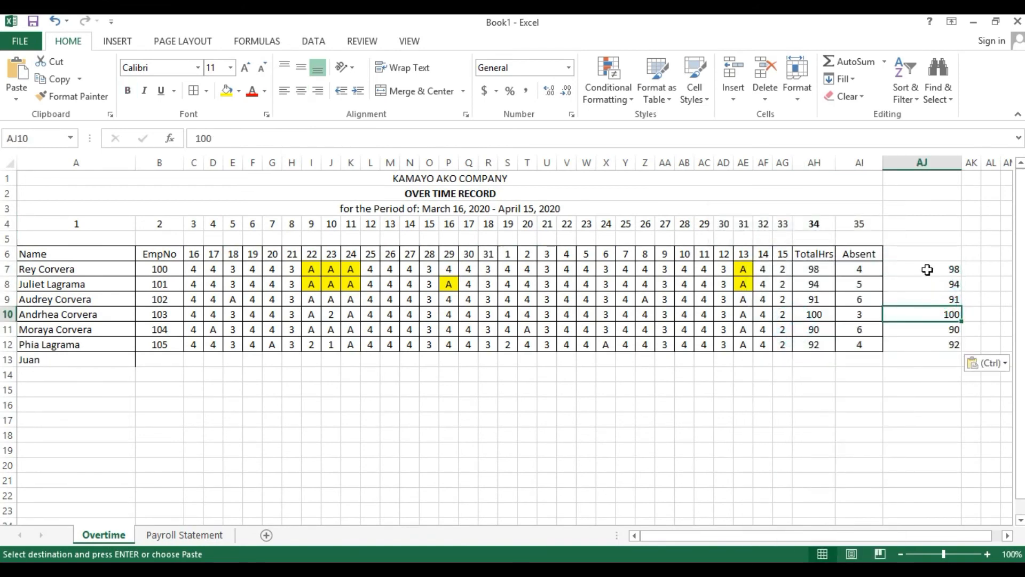
drag(927, 270, 933, 357)
key(Delete)
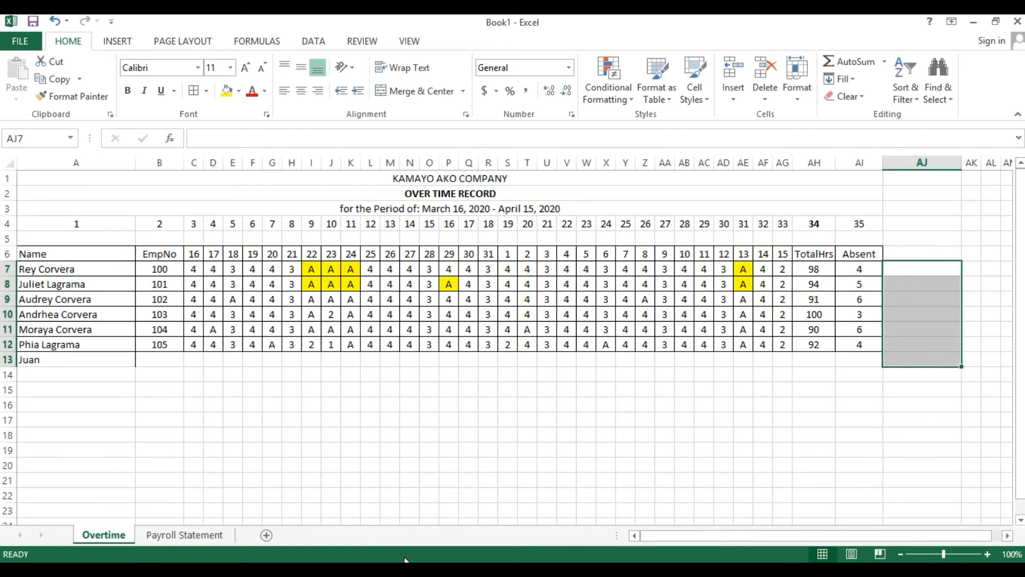
Step: Narrow the Total OT Cost column on the Payroll Statement sheet slightly
click(188, 534)
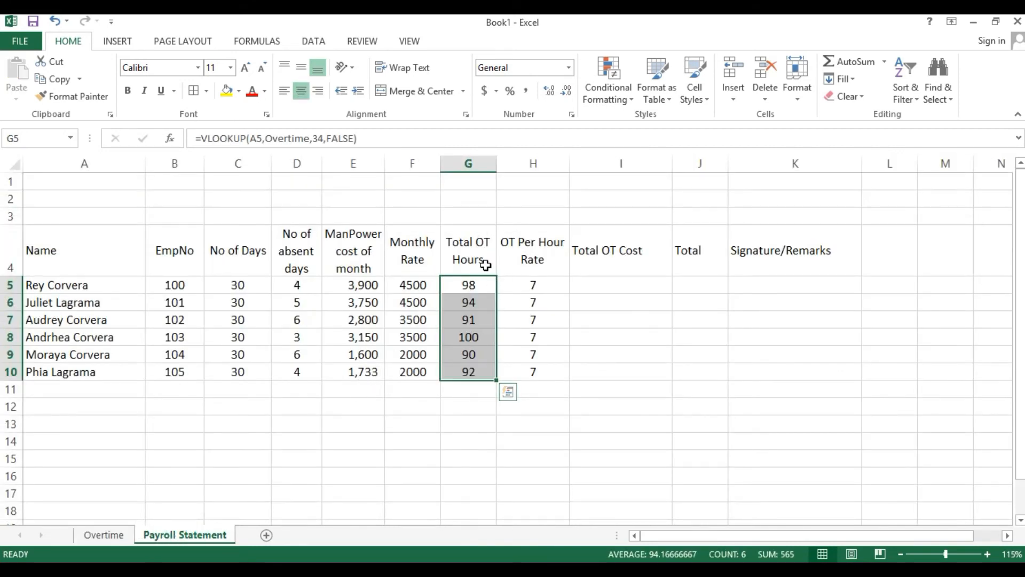
click(457, 283)
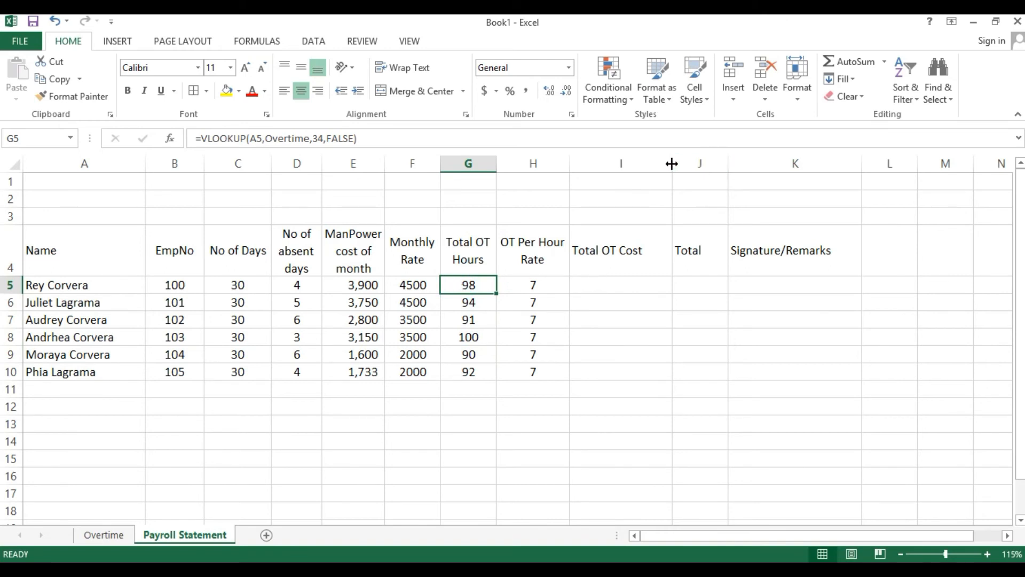
drag(671, 163, 655, 163)
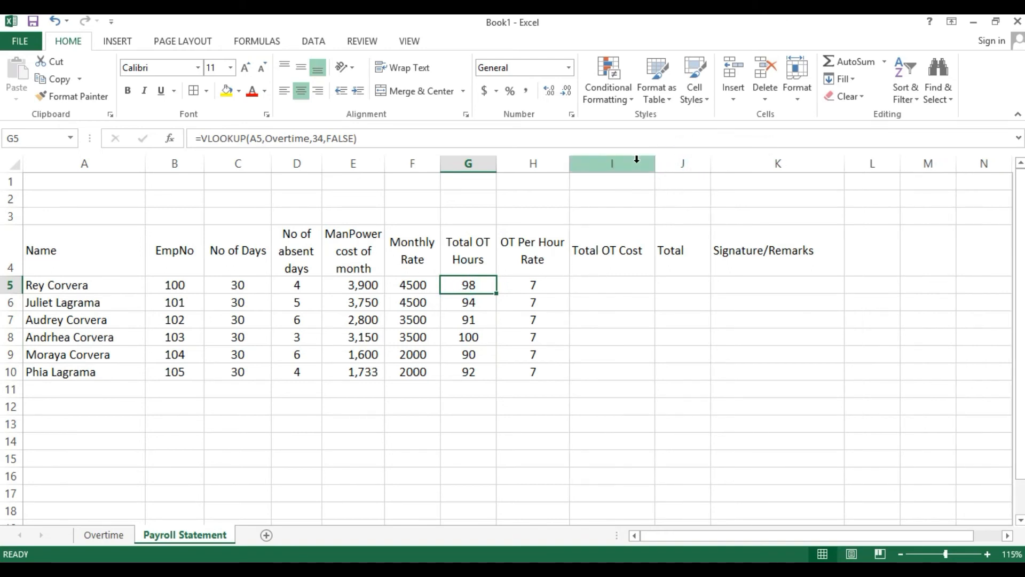
Step: Enter =G5*H5 in I5 to calculate the first employee's Total OT Cost
click(594, 284)
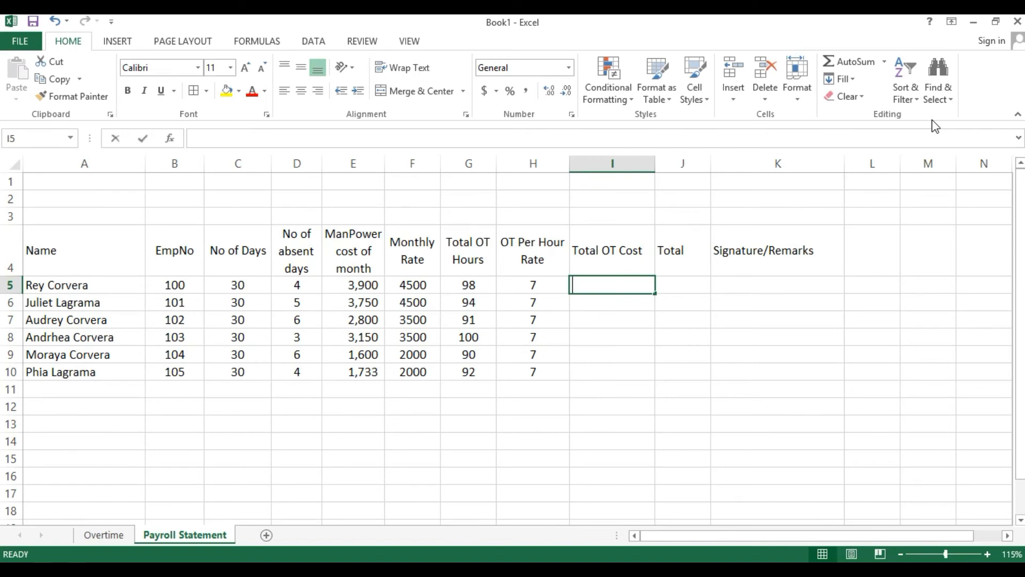
text(=)
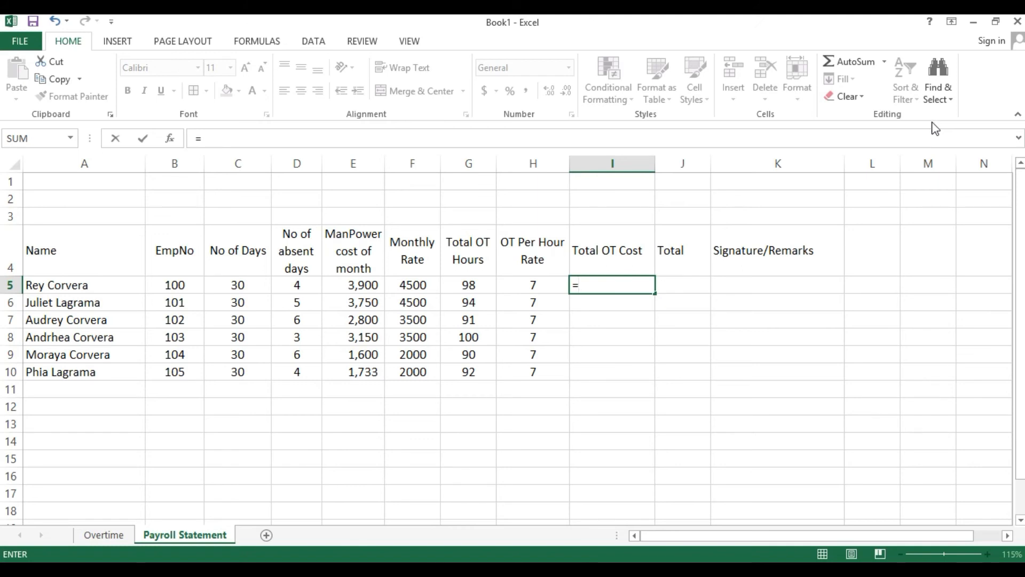
click(457, 285)
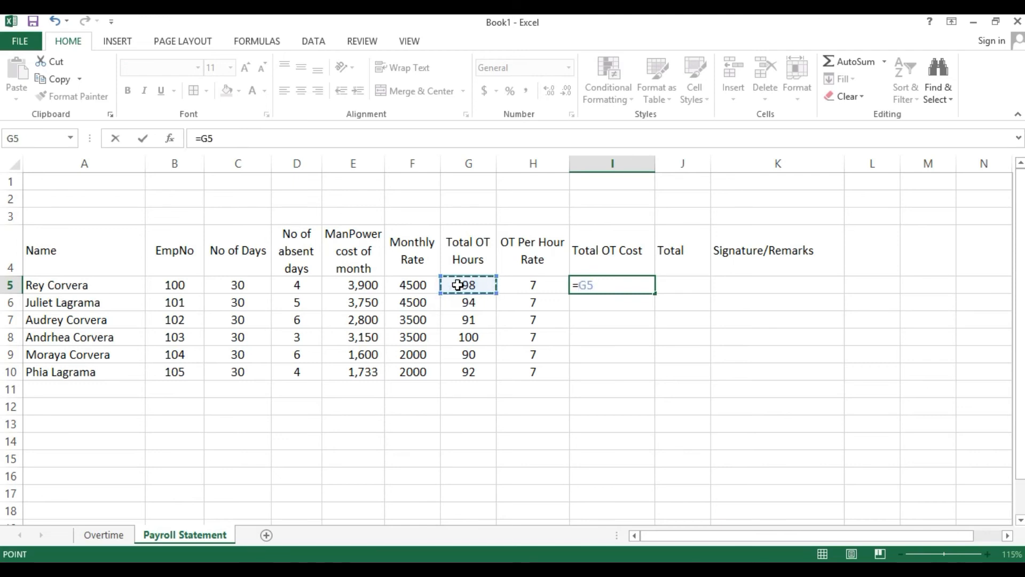
text(*)
click(520, 281)
key(Return)
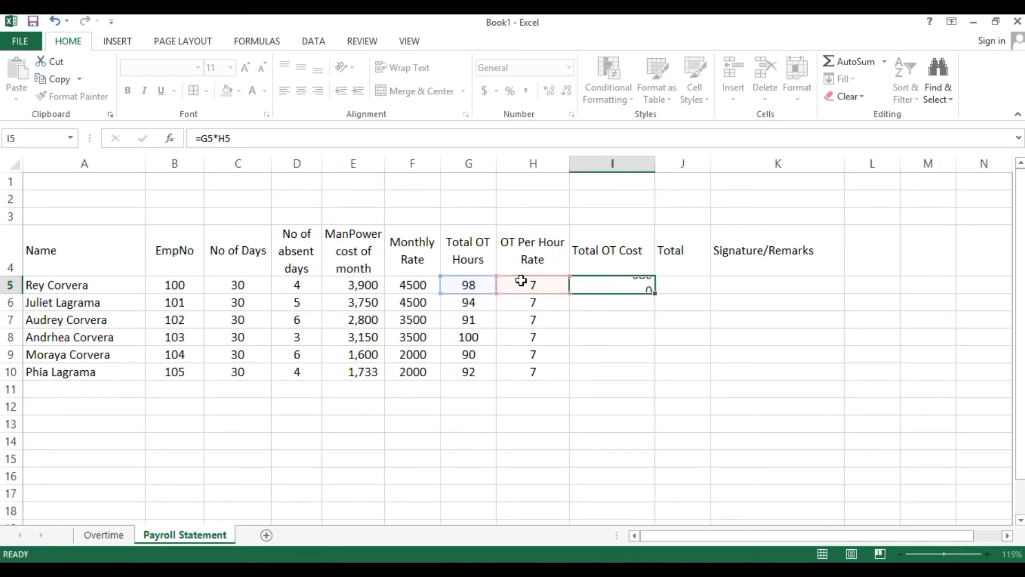
Step: Center the contents of the Total OT Cost column (column I)
click(598, 165)
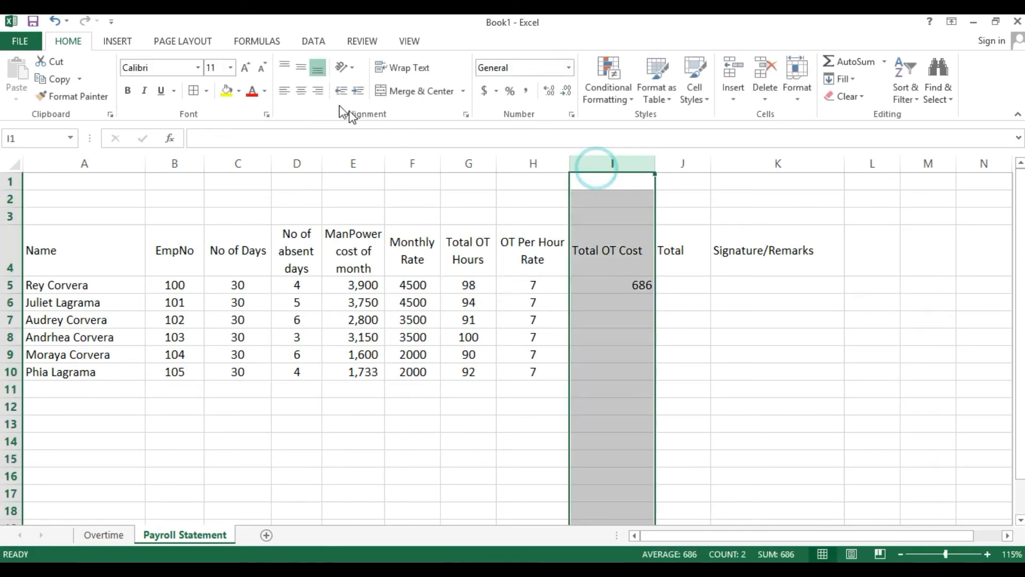
click(318, 91)
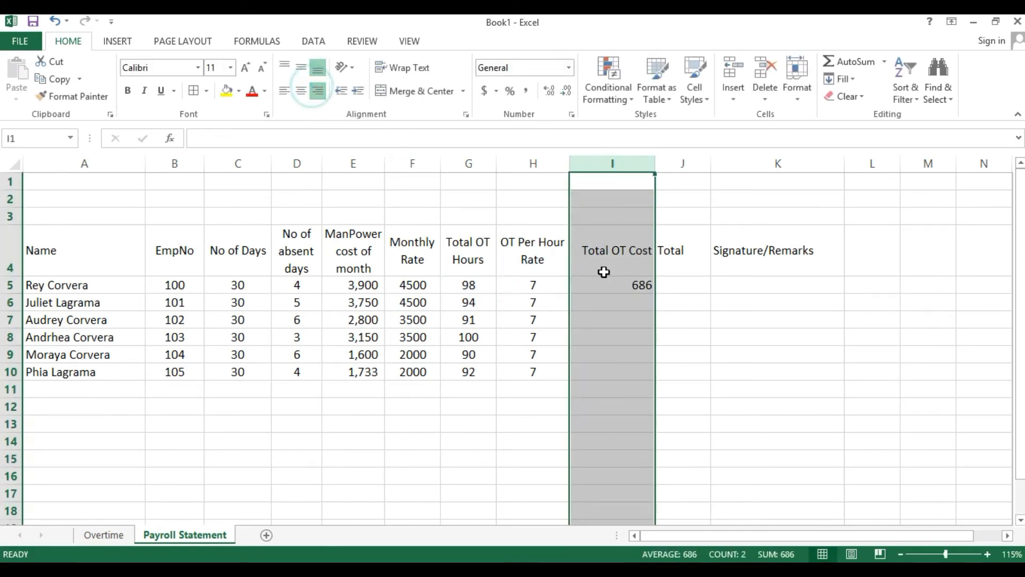
click(284, 91)
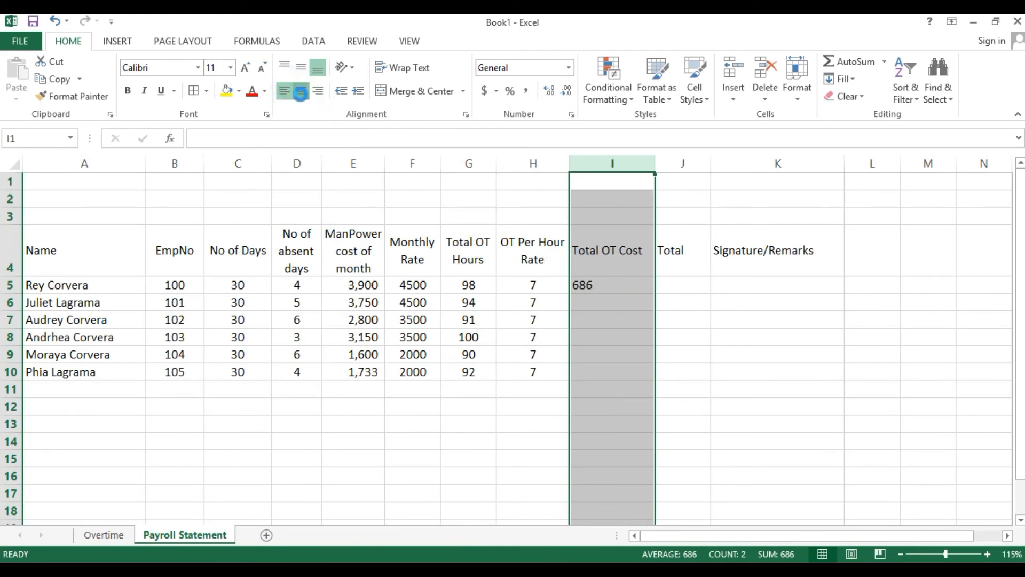
click(302, 90)
click(606, 285)
Step: Apply the comma number style to column I and fill the Total OT Cost formula from I5 down to I10
click(613, 163)
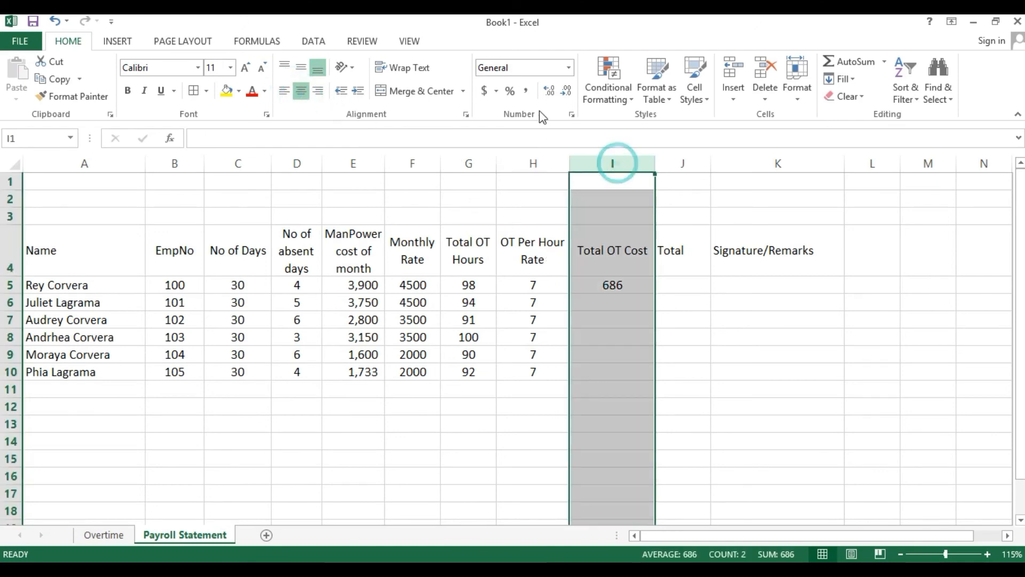
click(526, 92)
click(640, 284)
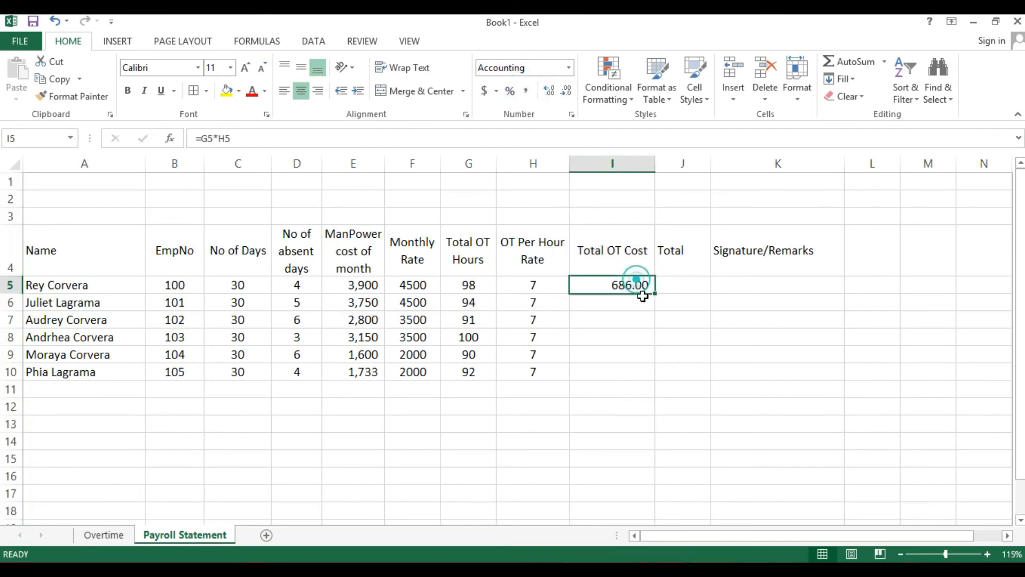
drag(654, 295, 655, 380)
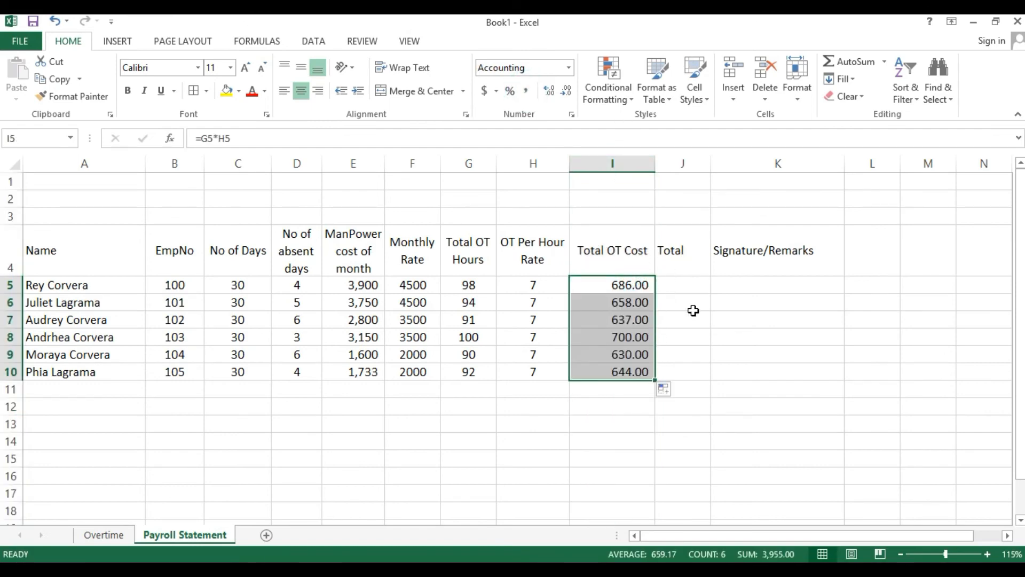
Step: Enter =E5+I5 in J5 to add the first employee's manpower cost and Total OT Cost
click(676, 285)
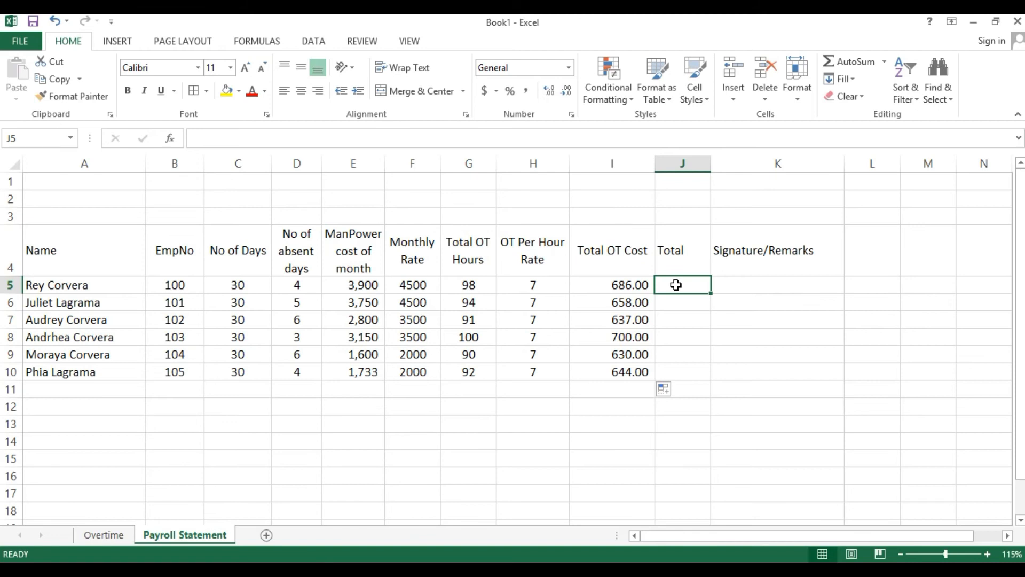
text(=)
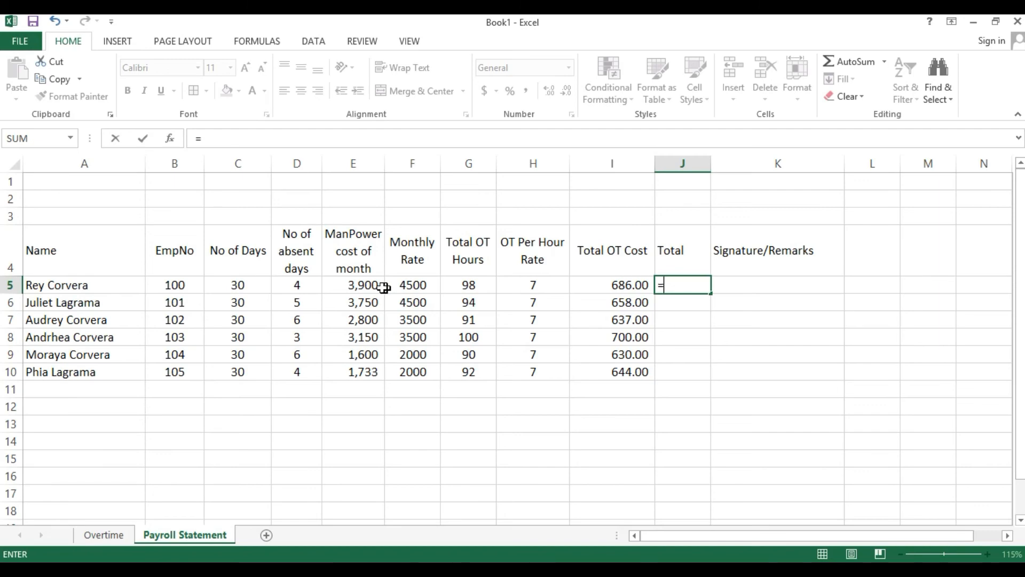
click(348, 285)
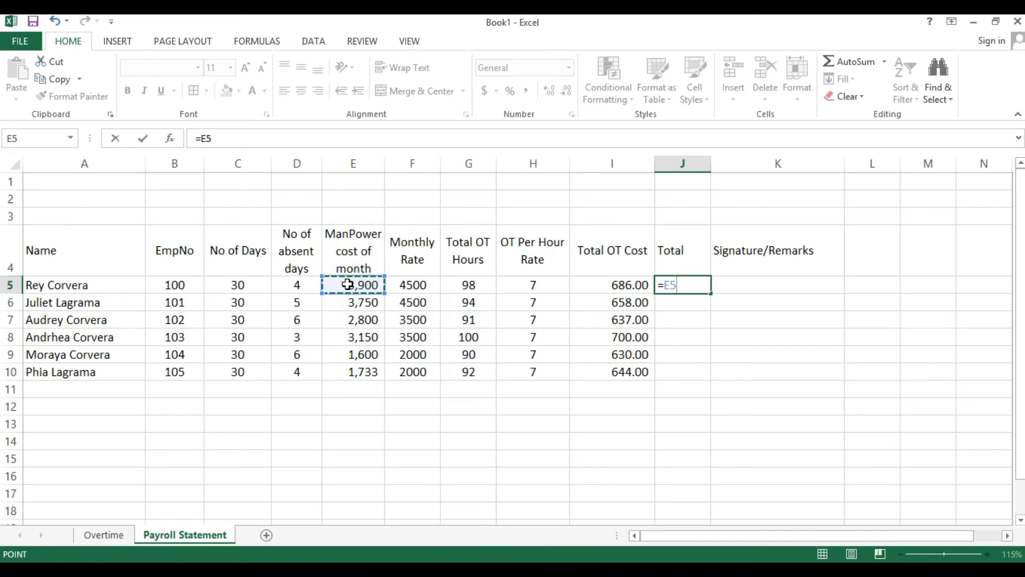
text(+)
click(587, 284)
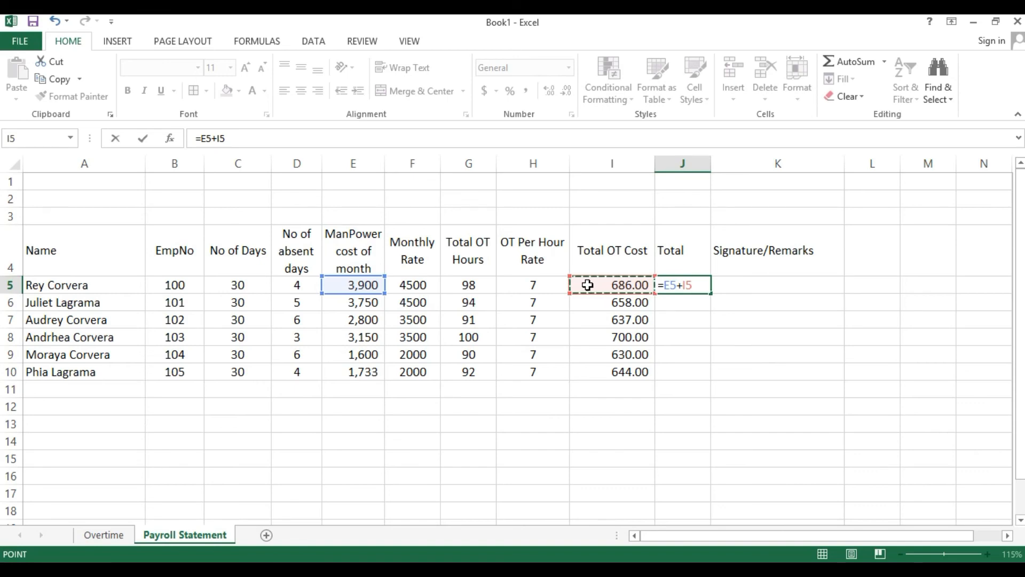
key(Return)
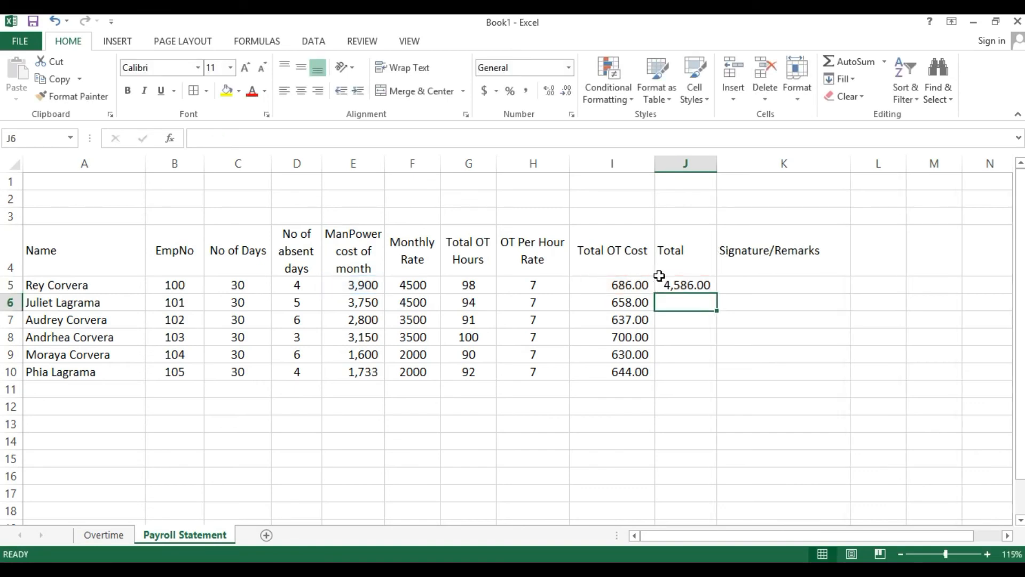
Step: Fill the Total formula from J5 down to J10 and right-align column J
click(684, 283)
drag(716, 292, 712, 375)
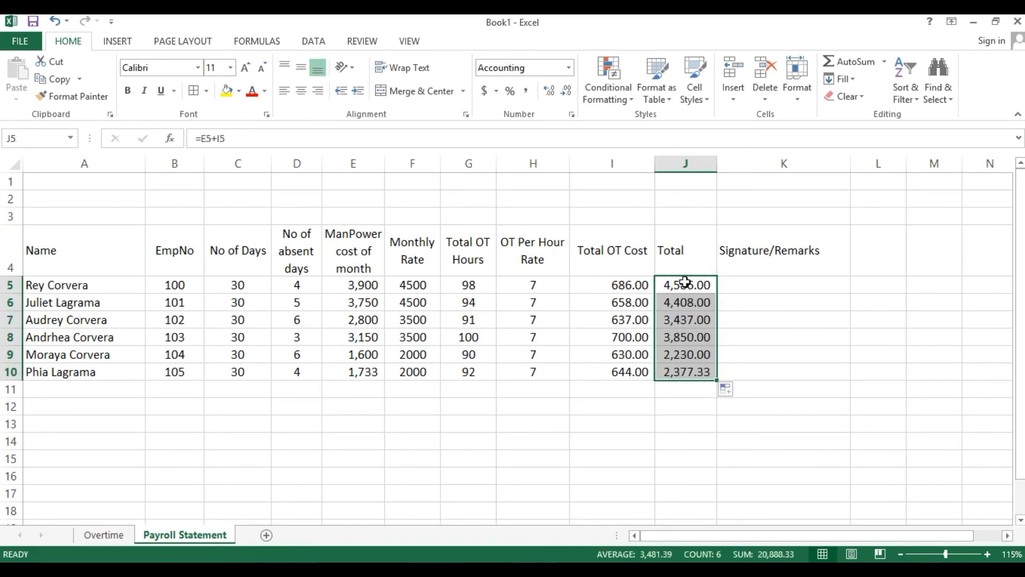
click(686, 164)
click(318, 90)
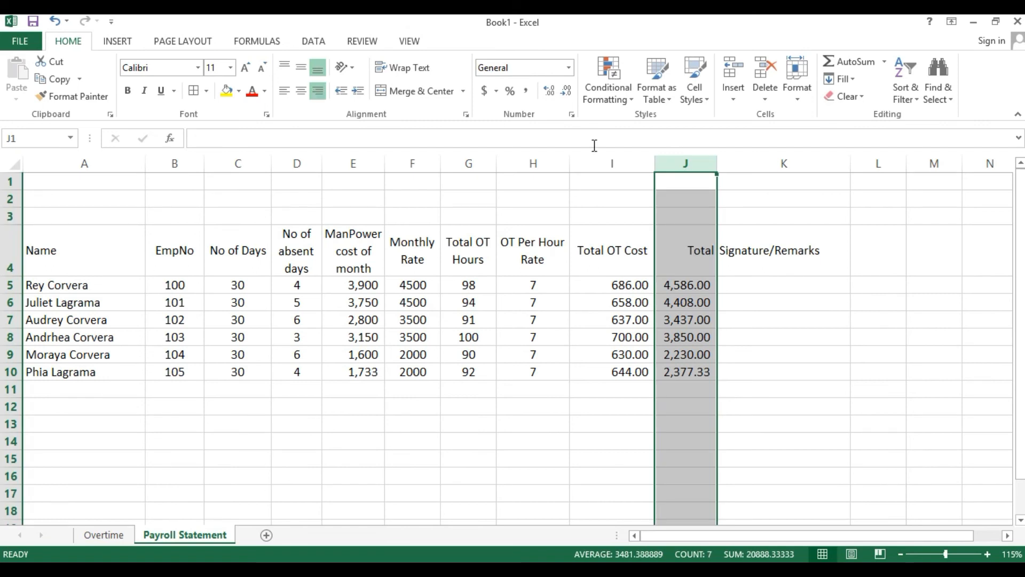
click(681, 283)
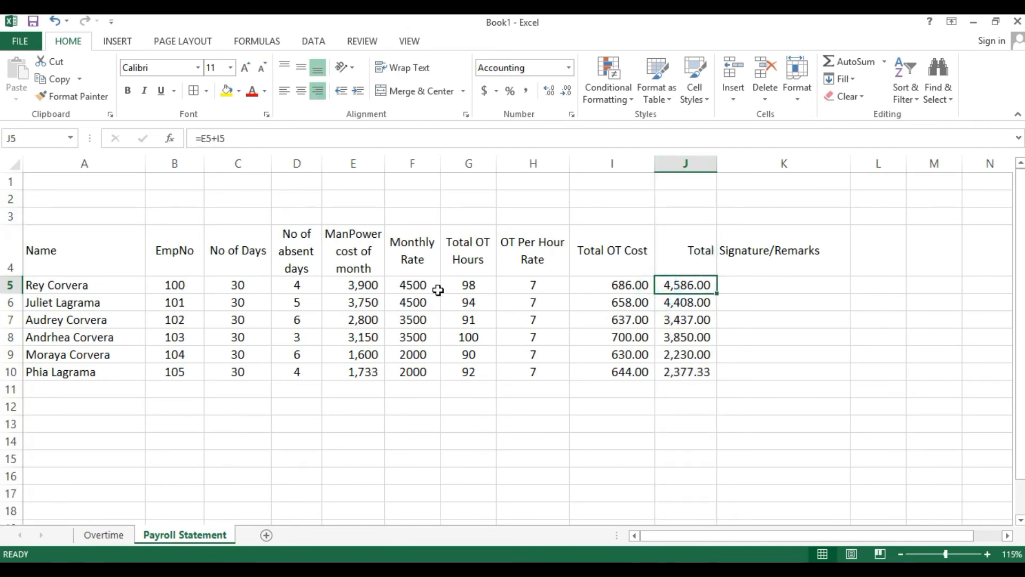
Step: Review the manpower cost, monthly rate, OT hours and OT rate columns, and inspect the formulas in I5 and J5
drag(348, 291, 353, 369)
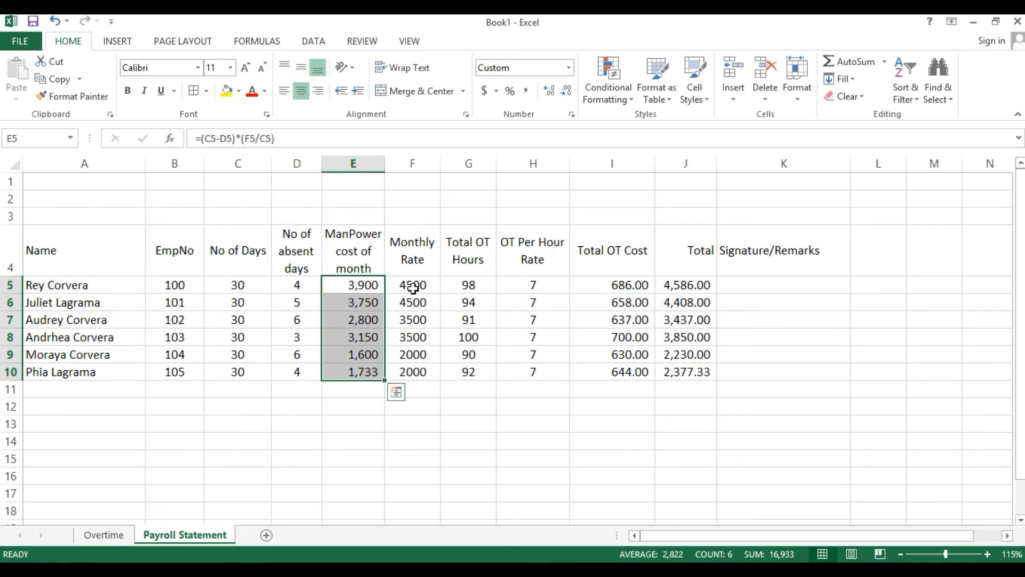
drag(414, 284, 413, 371)
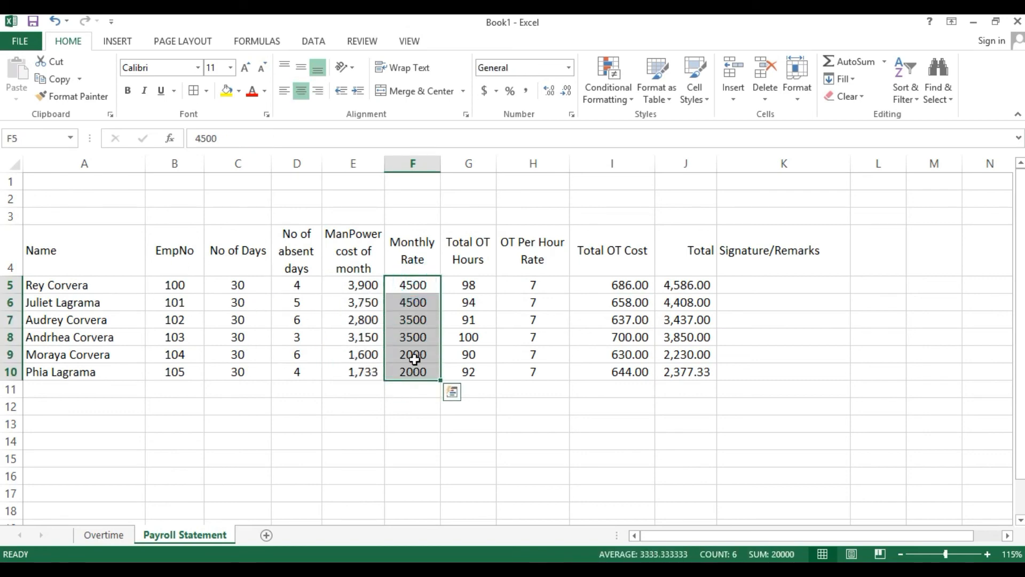
click(479, 288)
drag(479, 289, 467, 372)
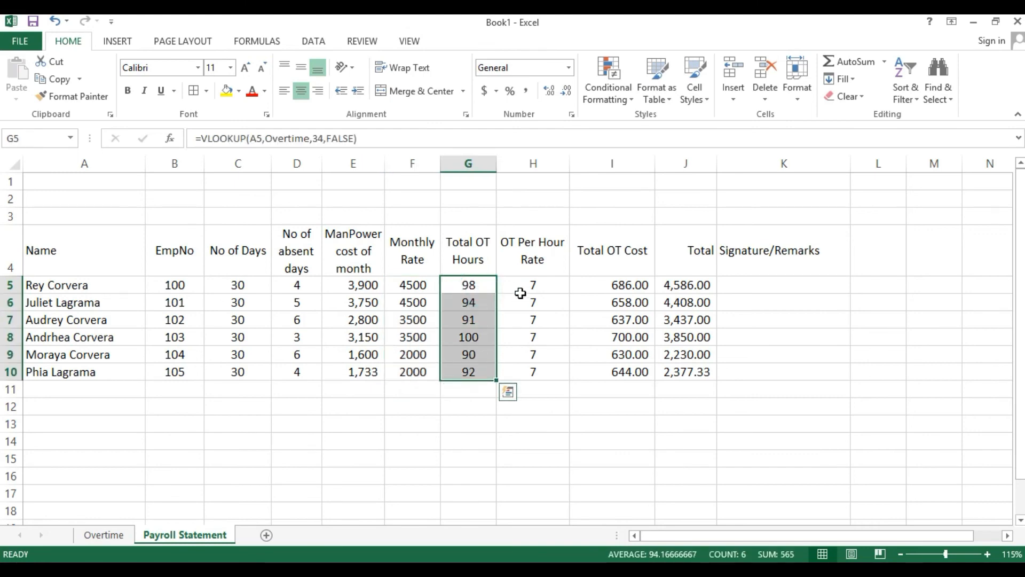
drag(523, 290, 537, 356)
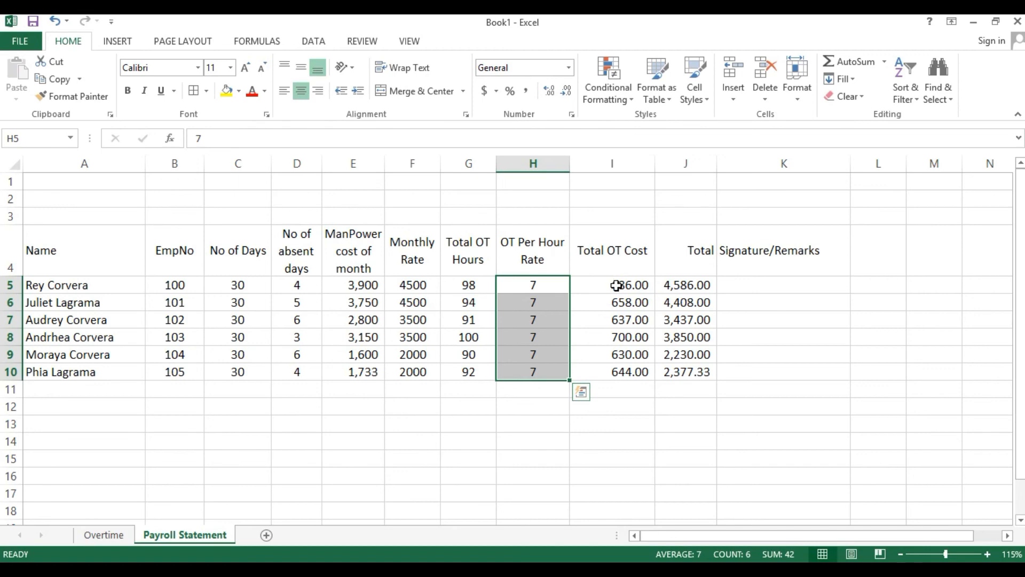
click(616, 287)
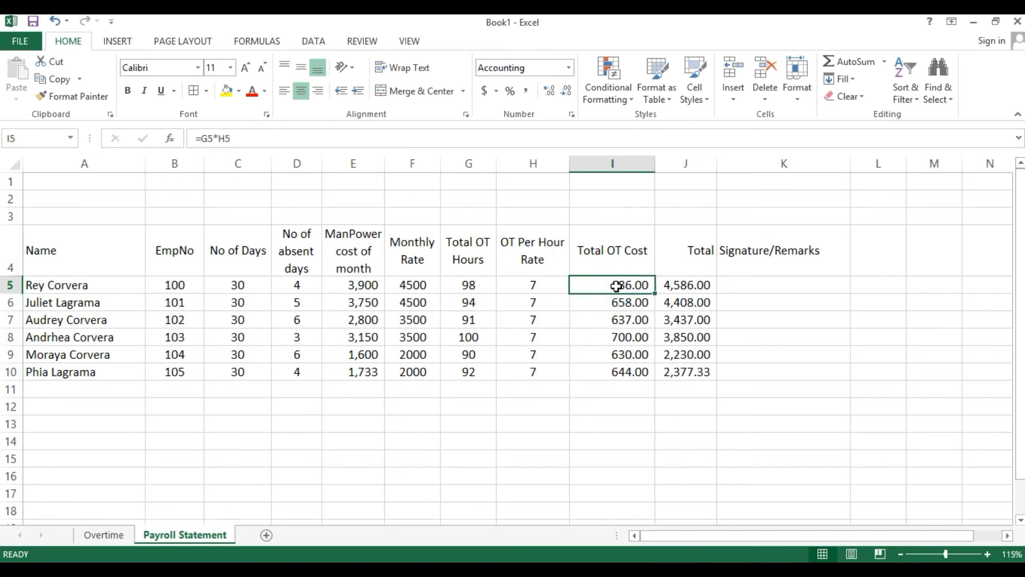
click(685, 290)
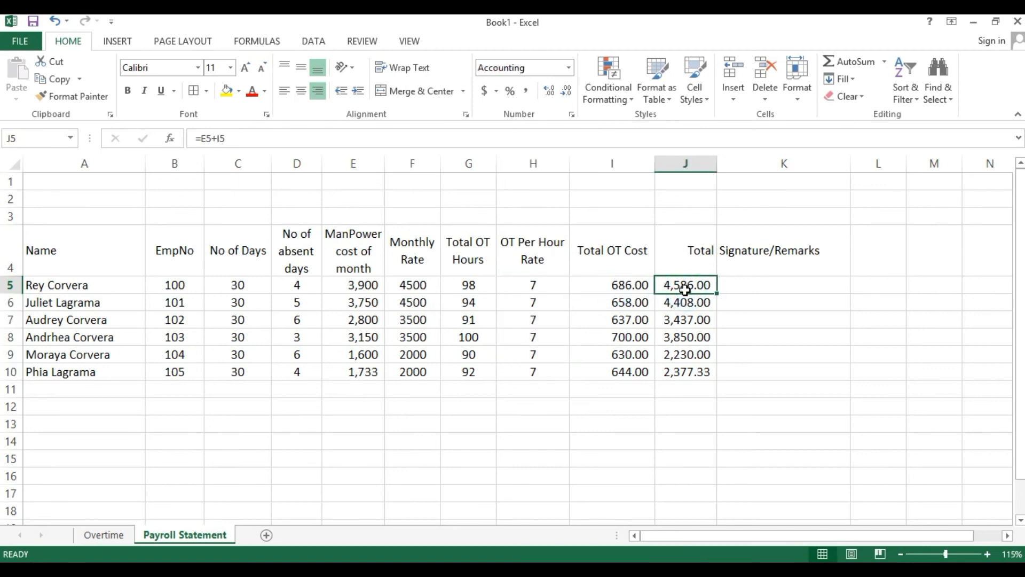
double_click(685, 290)
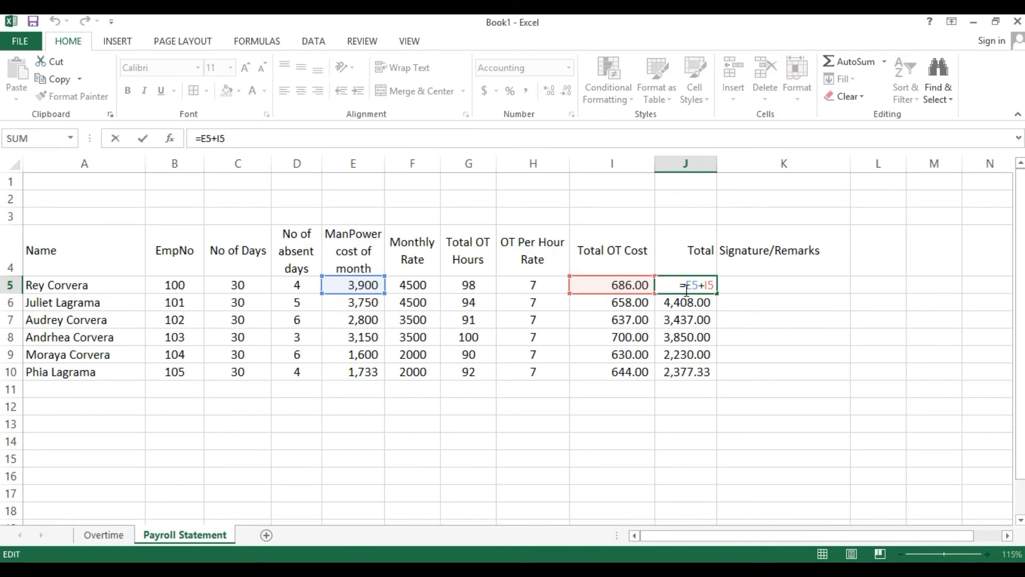
key(Escape)
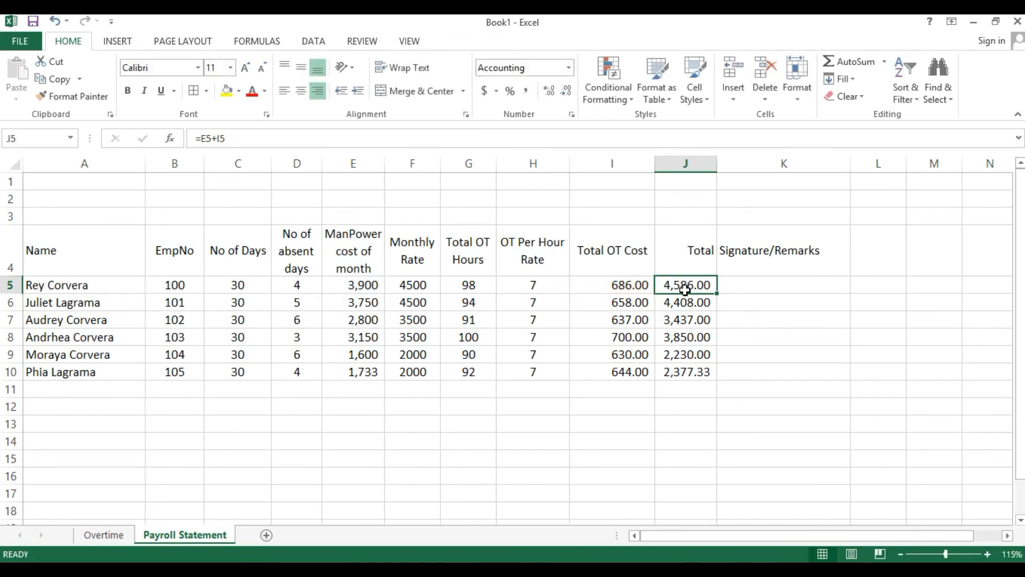
Step: Check the Total formulas down column J and look over the empty Signature/Remarks cells beside them
key(Down)
key(Down)
key(Down)
key(Down)
key(Down)
key(Down)
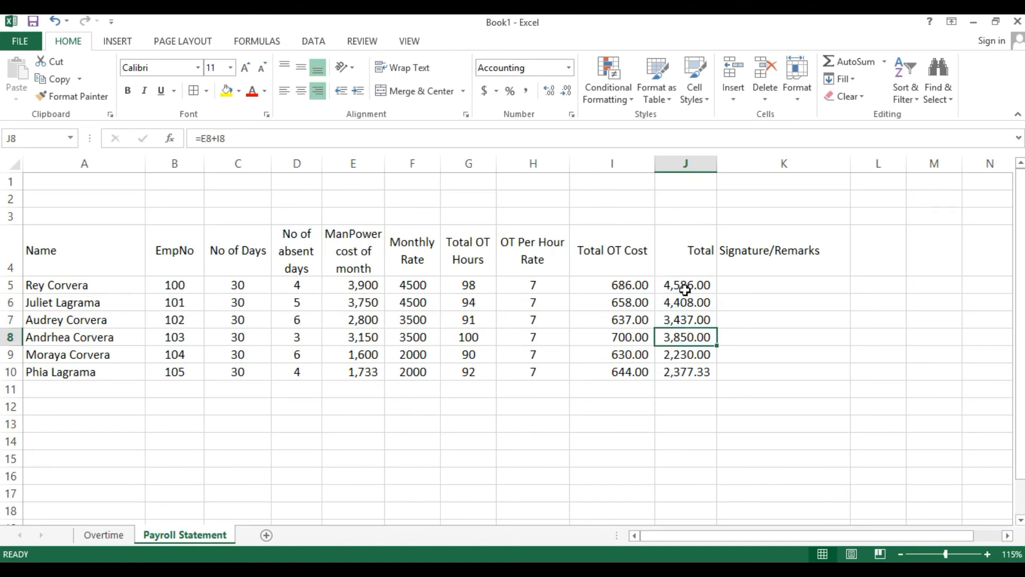
key(Up)
key(Up)
key(Up)
key(Up)
key(Up)
key(Up)
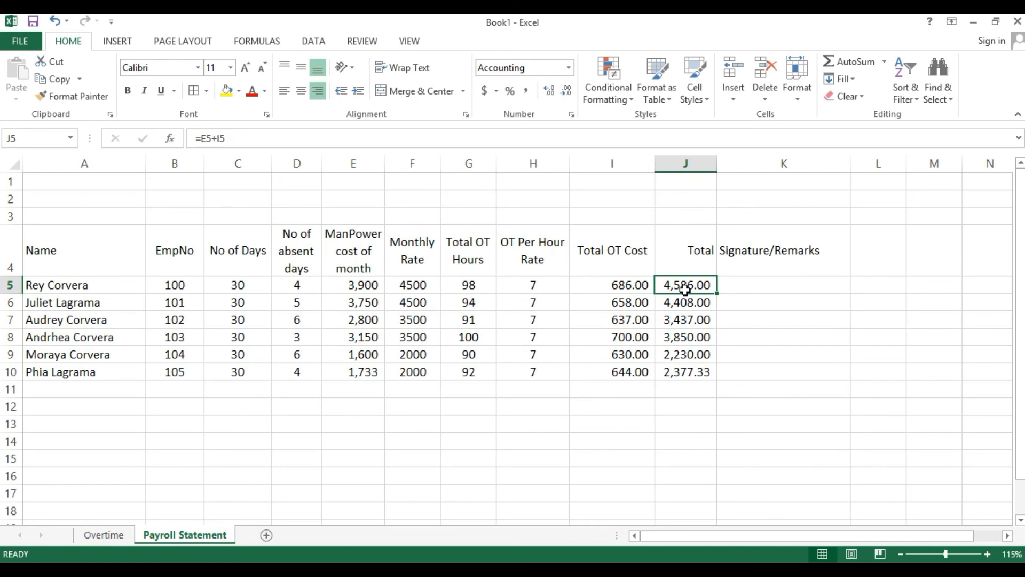
key(Right)
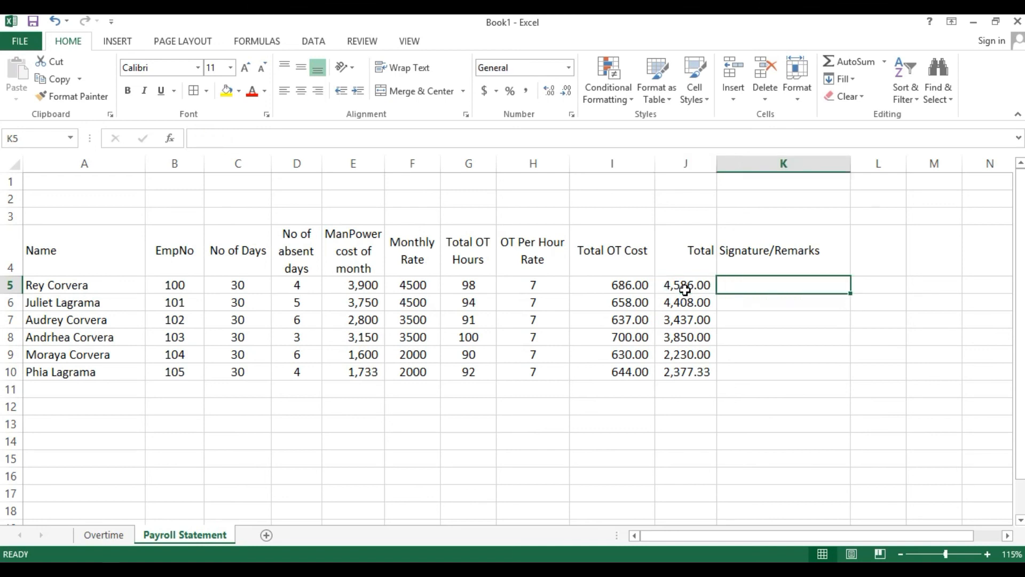
key(Down)
key(Up)
Step: Apply all borders to the payroll table in A4:K10
drag(75, 249, 780, 373)
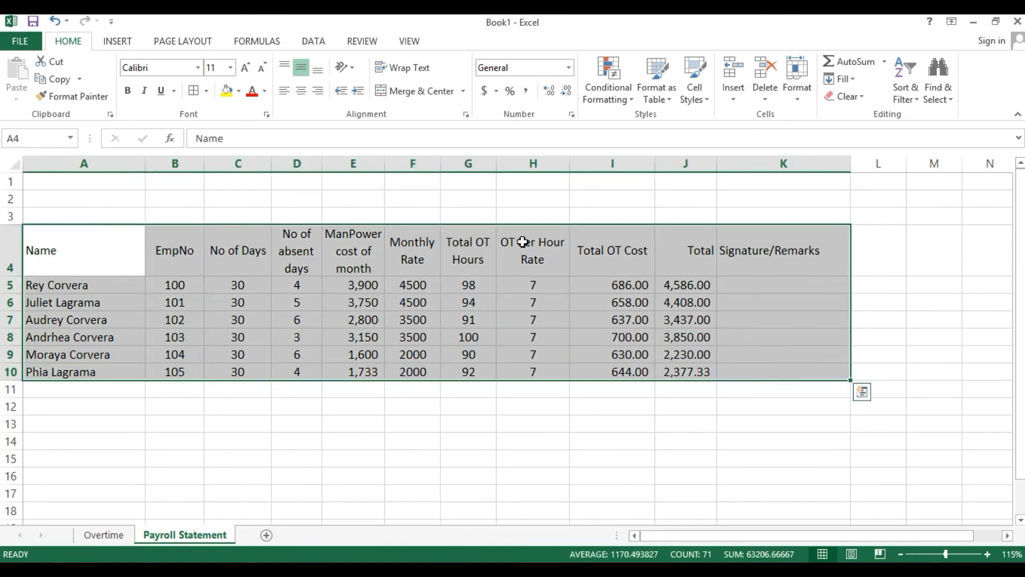
click(194, 91)
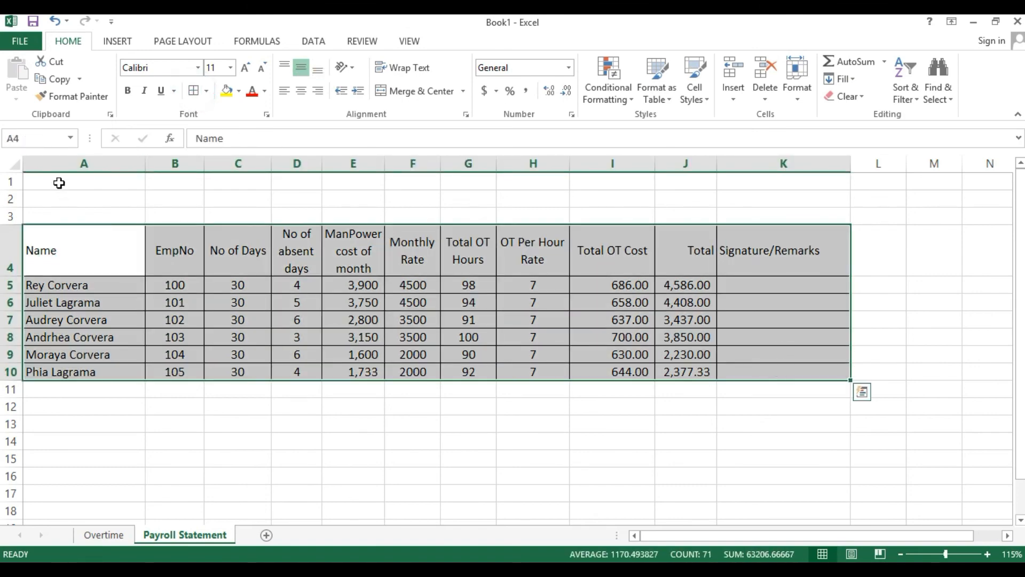
Step: Merge and center A1:K1 and enter the heading KAMAYO AKO COMPANY
drag(57, 183, 835, 185)
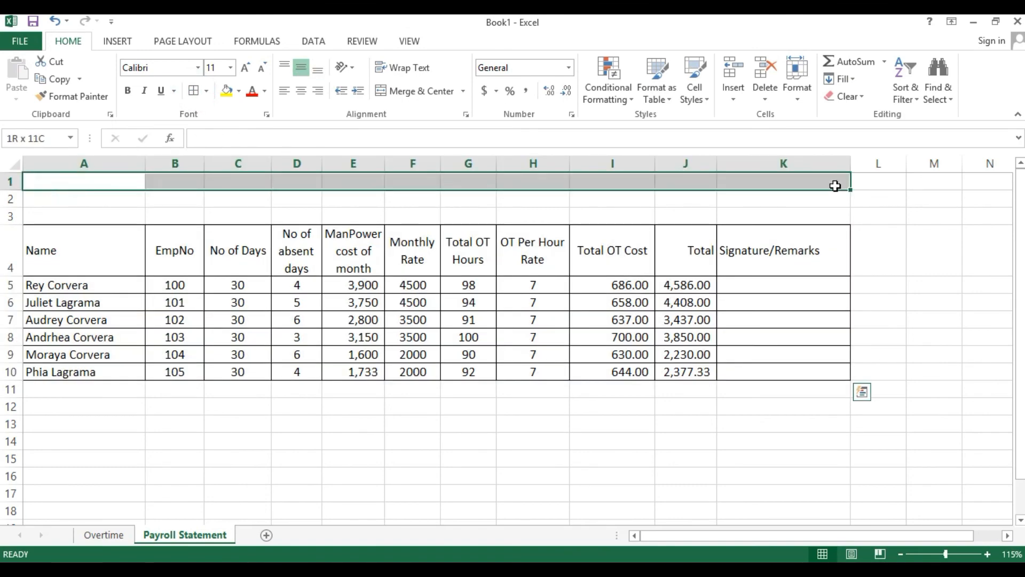
click(417, 94)
text(KA)
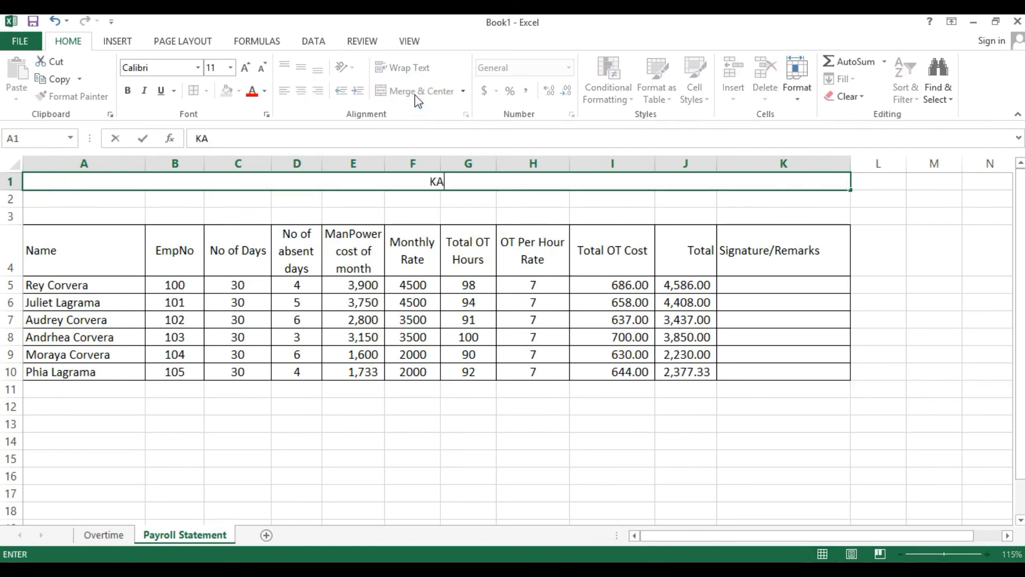
text(MAYO AKO)
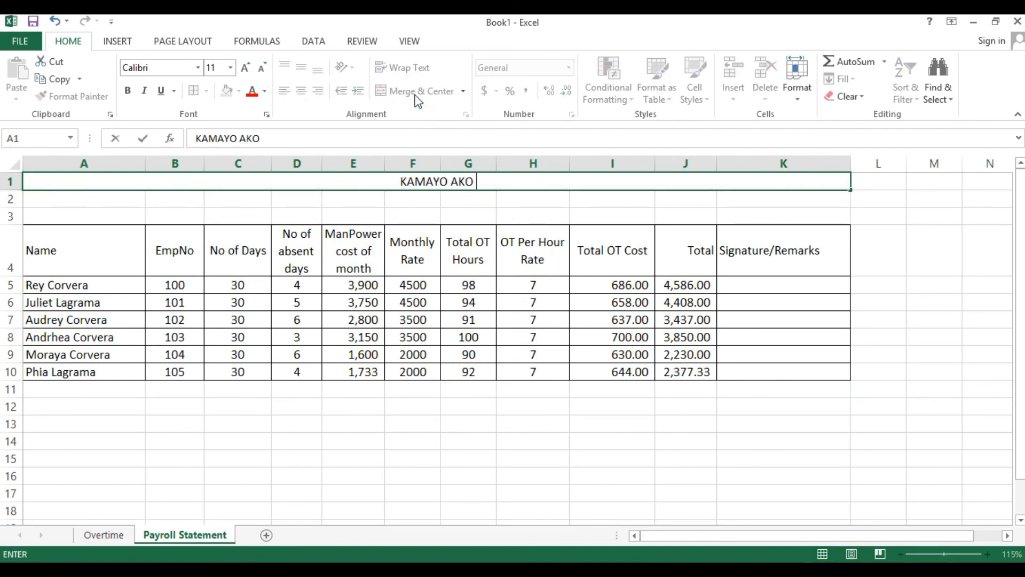
text( COMPANY)
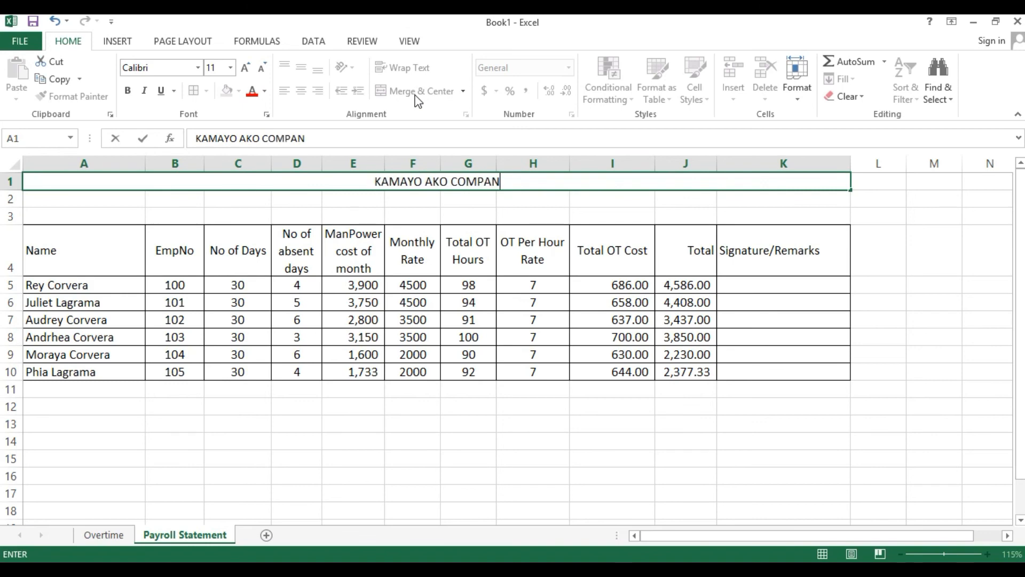
key(Return)
Step: Merge and center A2:K2 beneath the company heading
key(shift+Right)
key(shift+Right)
key(shift+Right)
key(shift+Right)
key(shift+Right)
key(shift+Right)
key(shift+Right)
key(shift+Right)
key(shift+Right)
key(shift+Right)
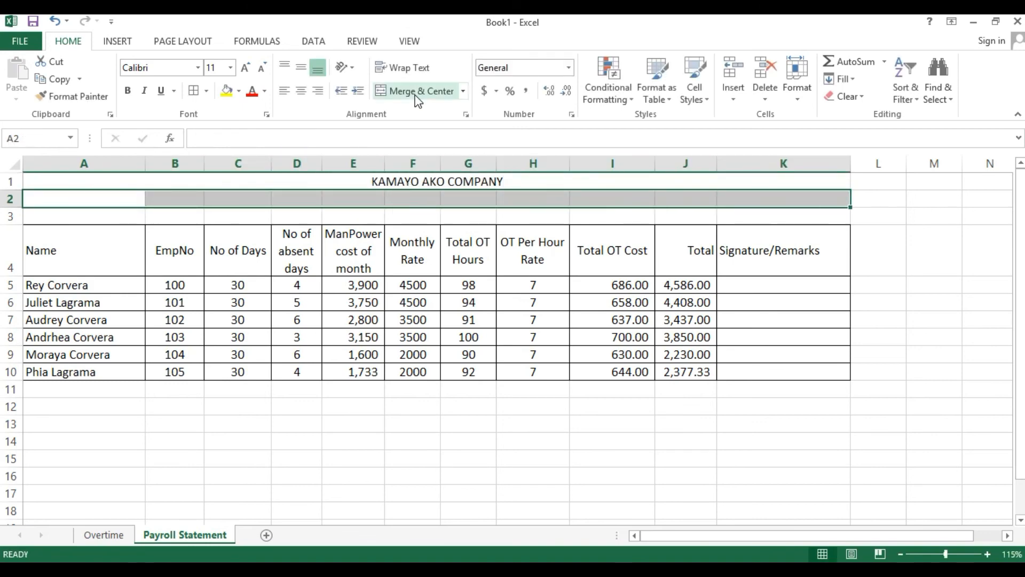
click(415, 94)
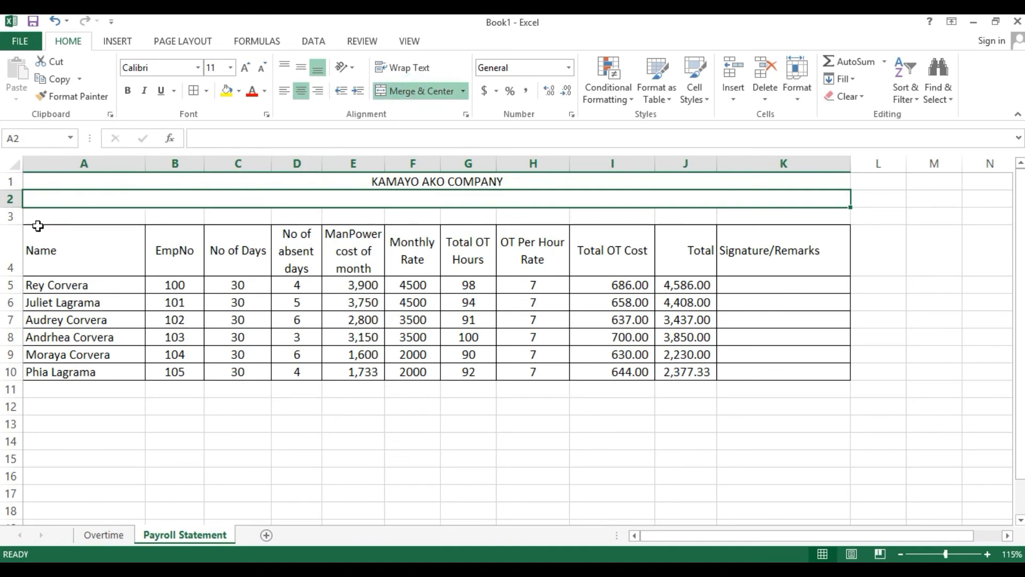
Step: Insert a new row above row 2 and merge and center its cells A2:K2
click(9, 199)
key(ctrl+shift+plus)
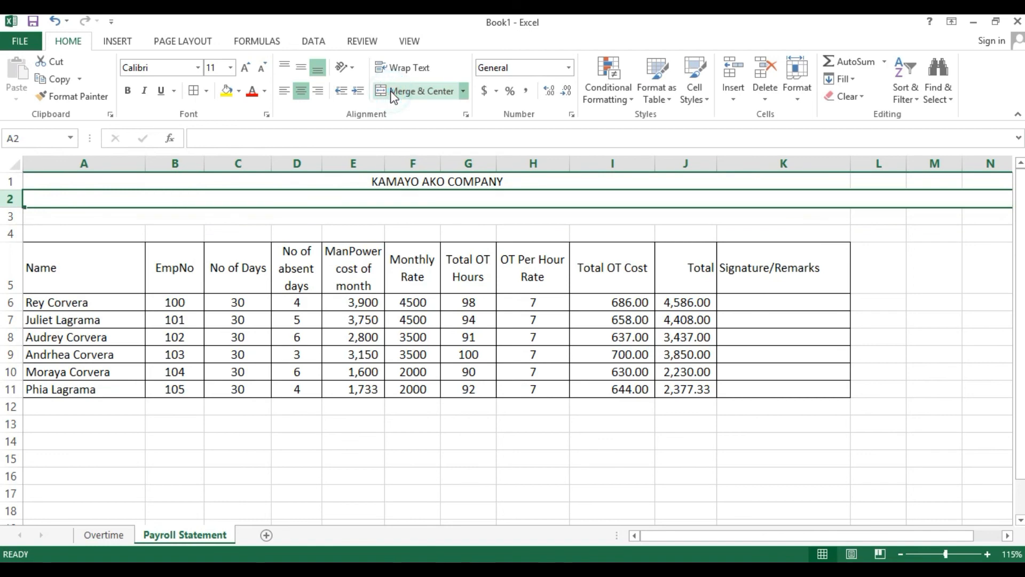
drag(91, 201, 739, 197)
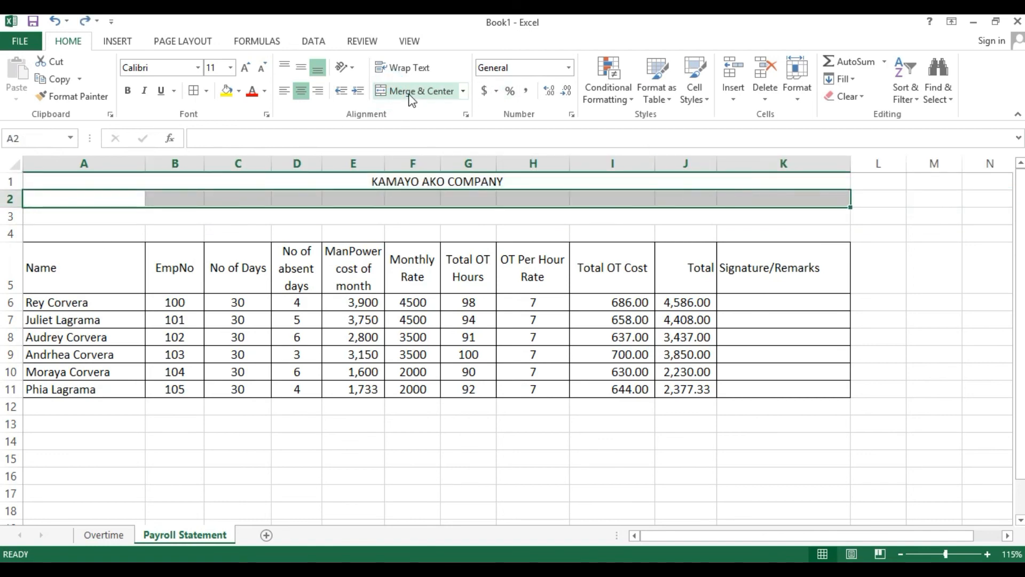
click(422, 91)
click(87, 217)
click(273, 193)
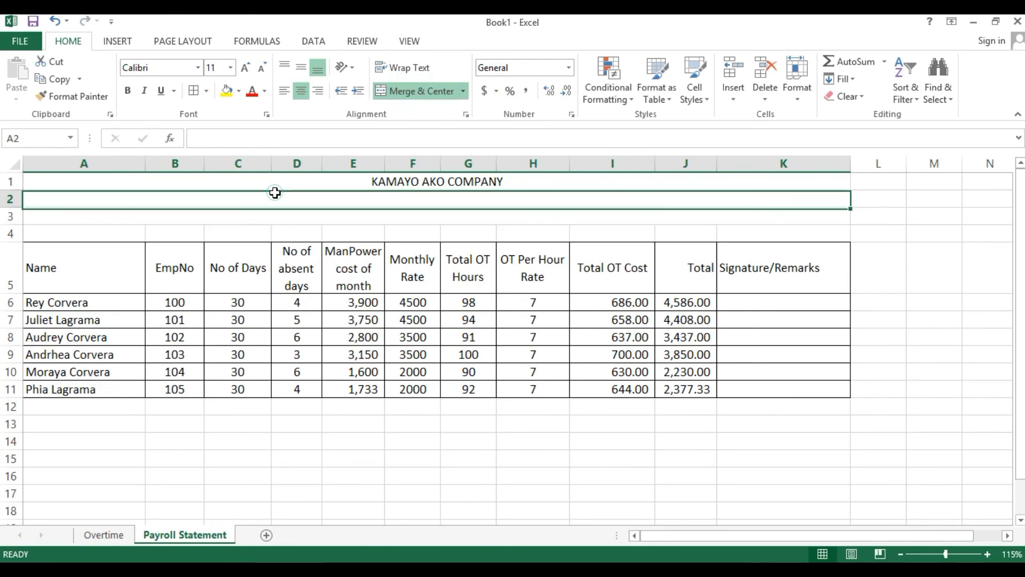
Step: Link heading rows A2 and A3 to the record title and period in cells A2 and A3 of the Overtime sheet
text(=)
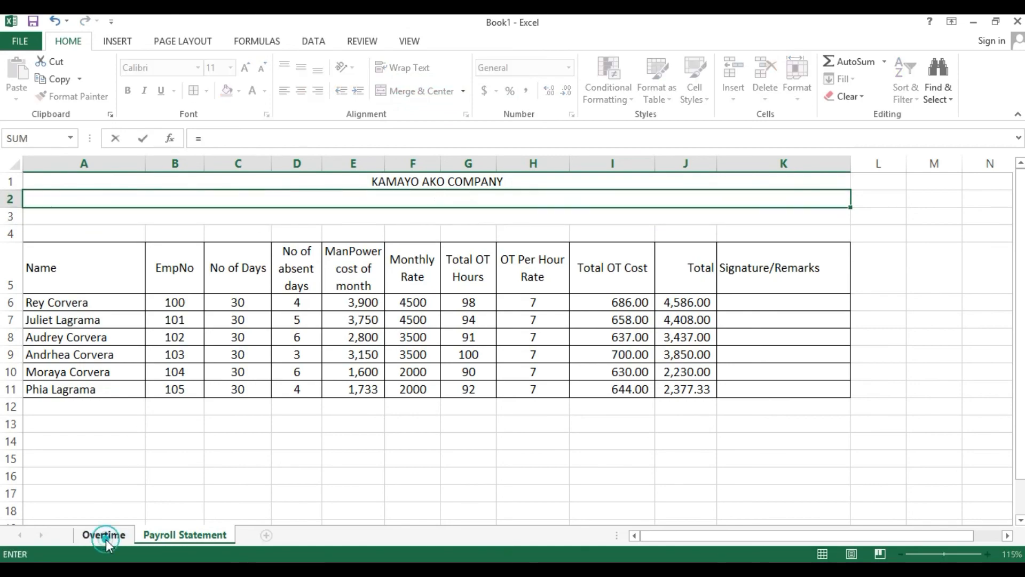
click(104, 534)
click(439, 194)
key(Return)
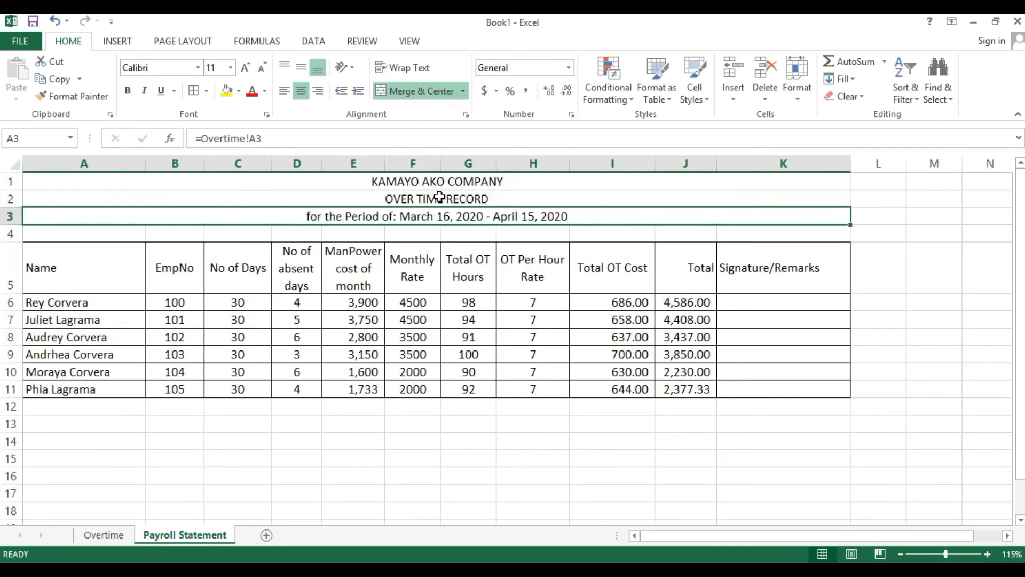
Step: Examine the whole overtime record on the Overtime sheet and the blank rows beneath the payroll table
click(106, 535)
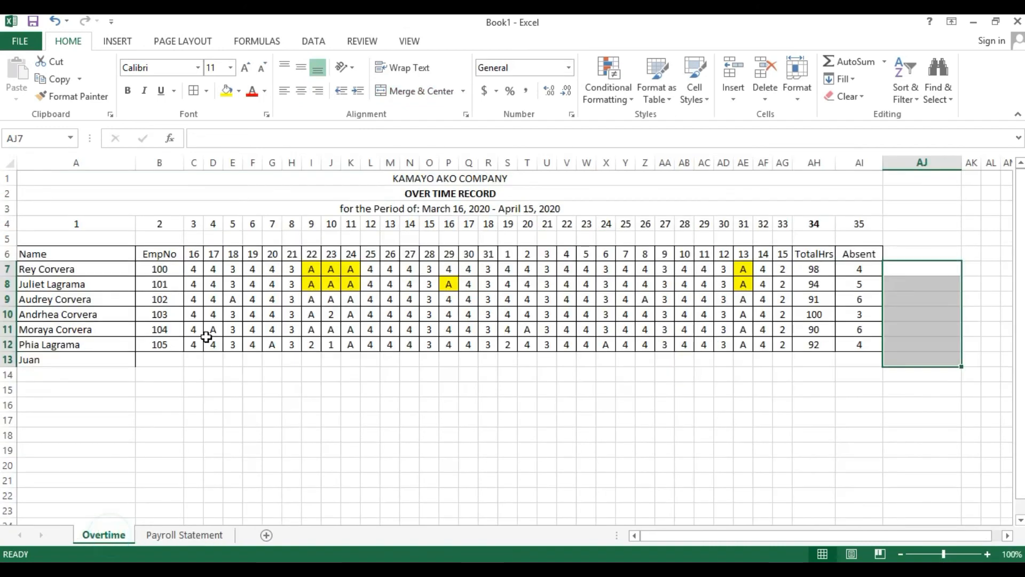
drag(73, 193, 251, 369)
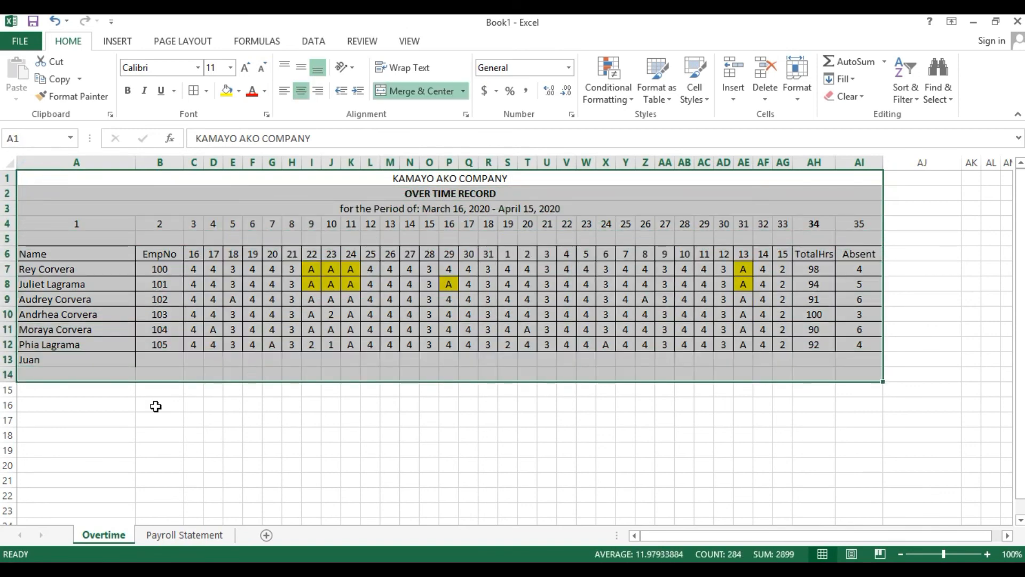
click(184, 534)
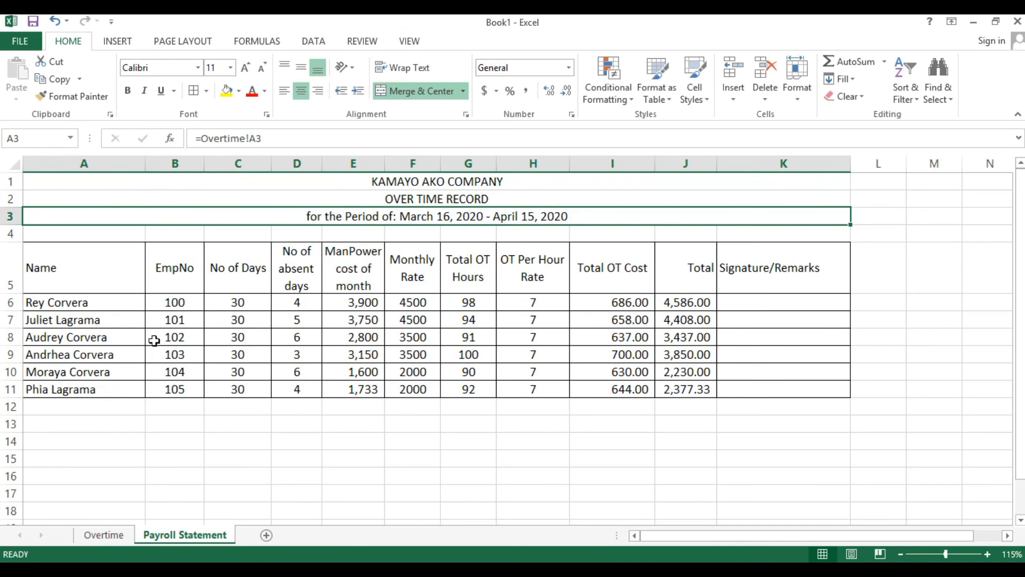
scroll(154, 340, down, 1)
drag(81, 386, 832, 465)
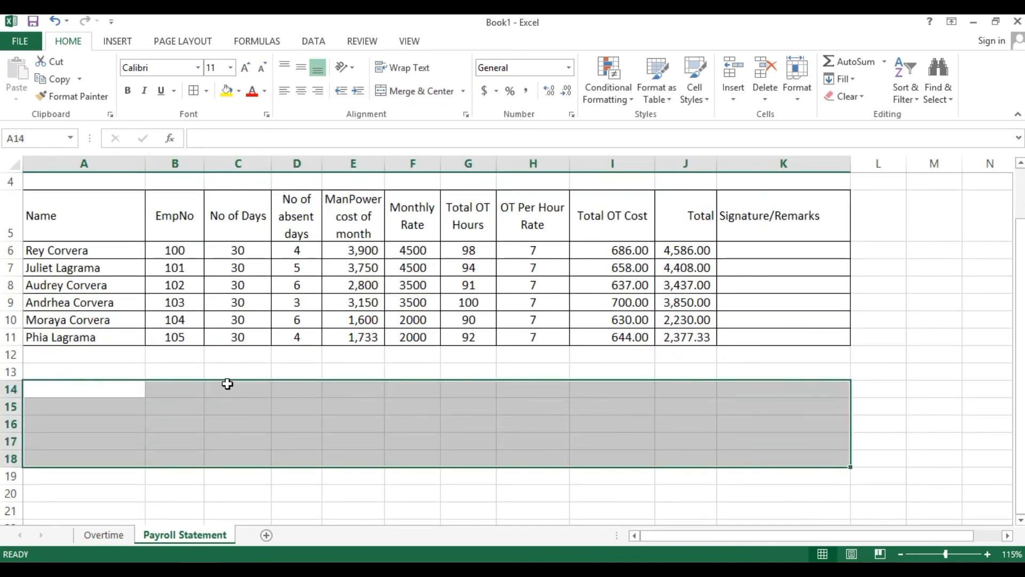
click(193, 370)
click(101, 370)
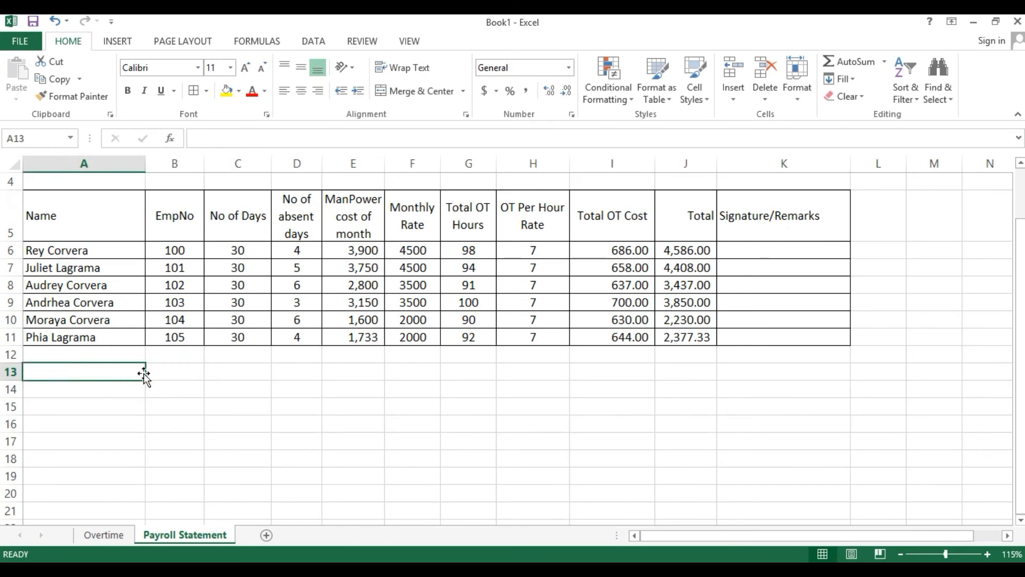
Step: Narrow the Signature/Remarks column K slightly
drag(849, 162, 831, 163)
click(796, 163)
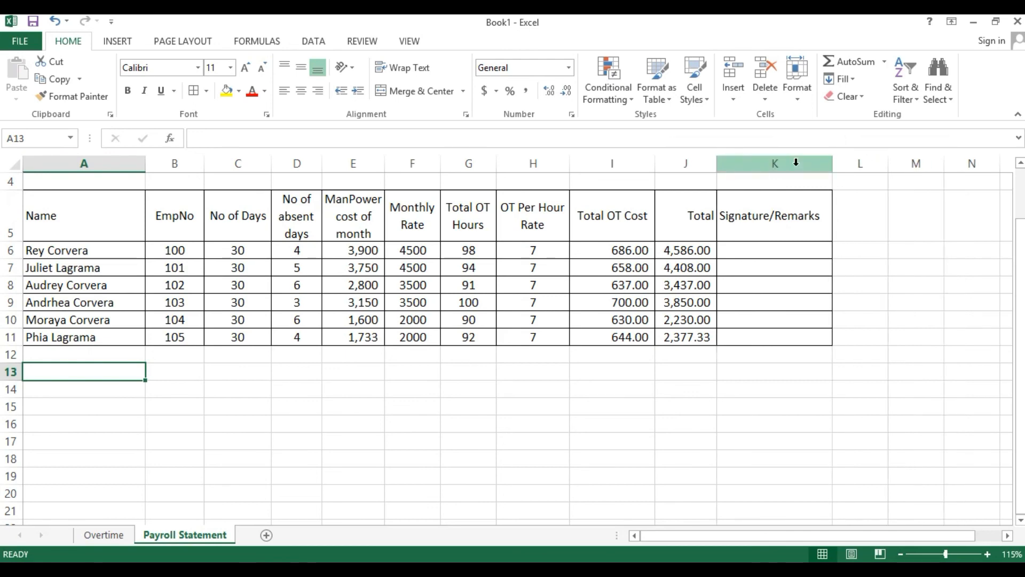
Step: Look over the Overtime sheet once more and return to the Payroll Statement sheet
click(98, 536)
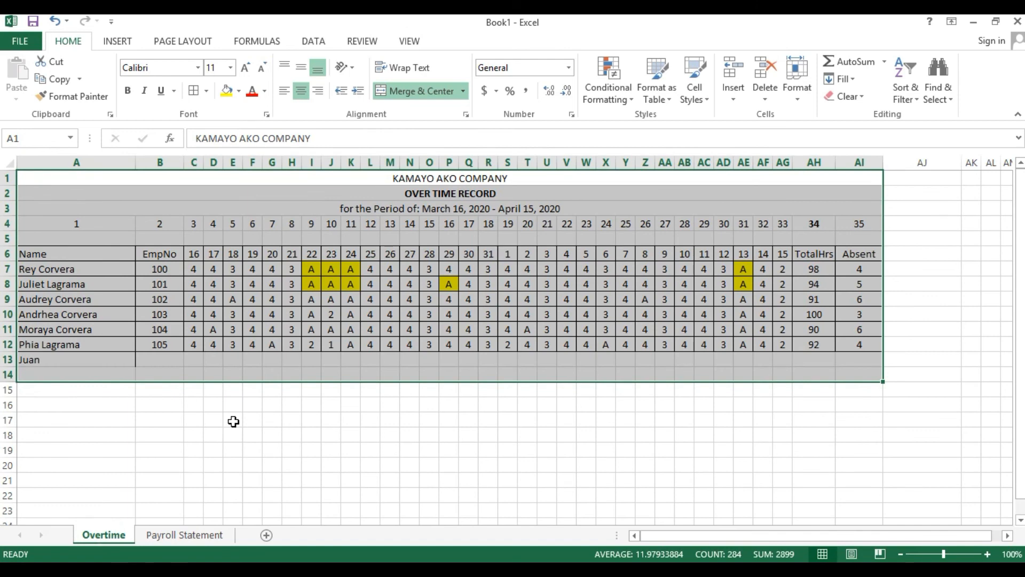
click(182, 536)
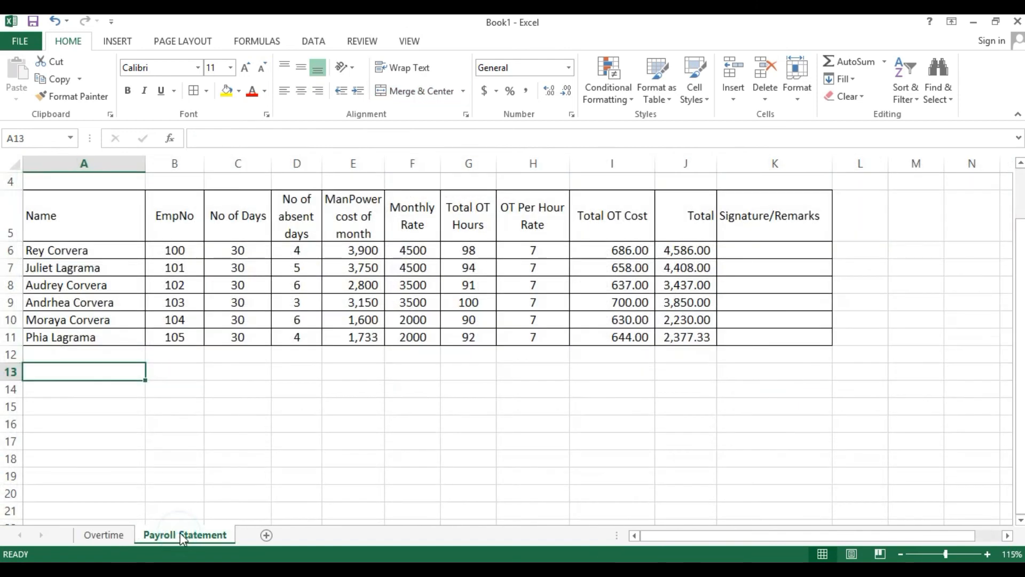
click(329, 397)
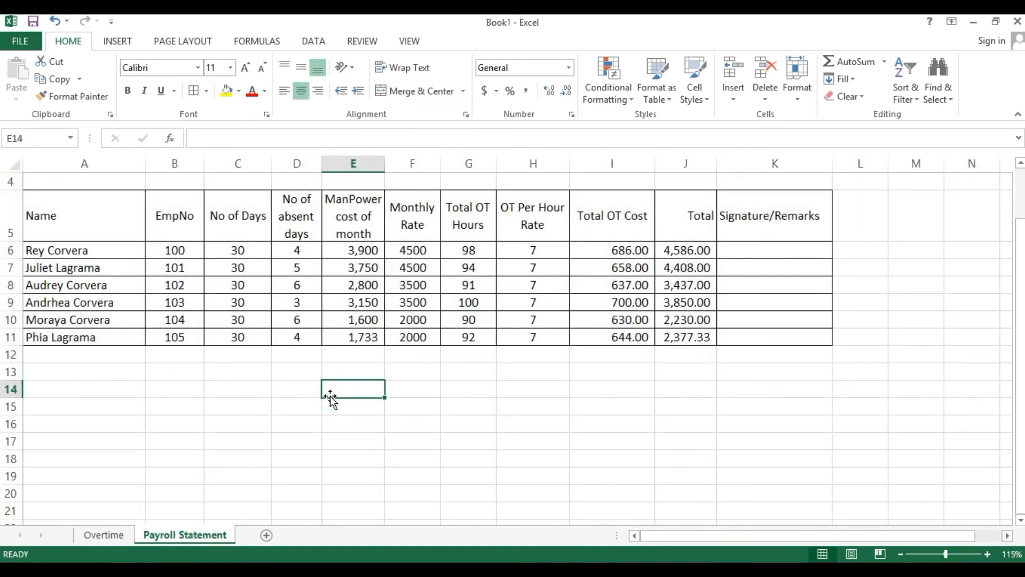